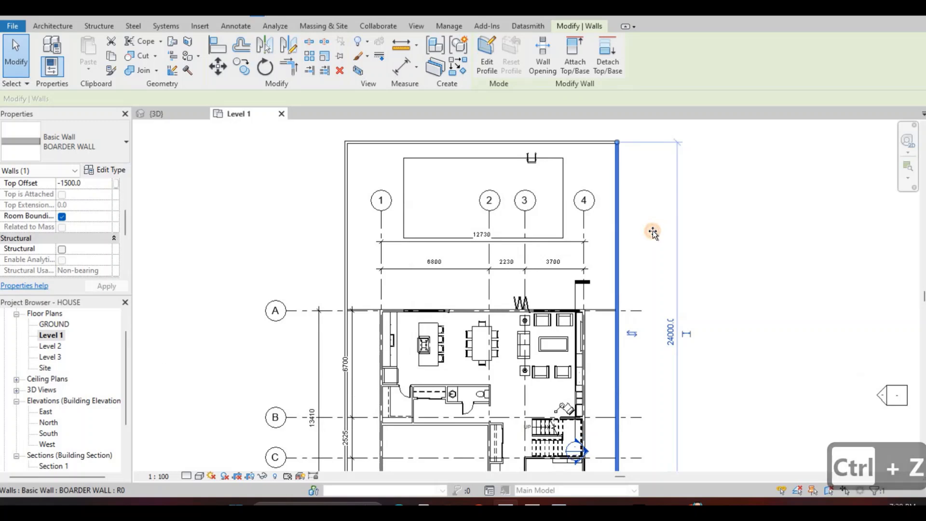
- Move the border wall beside grid 4 outward to the edge of the ground floor slab and check the result in 3D
left_click_drag(647, 232, 673, 272)
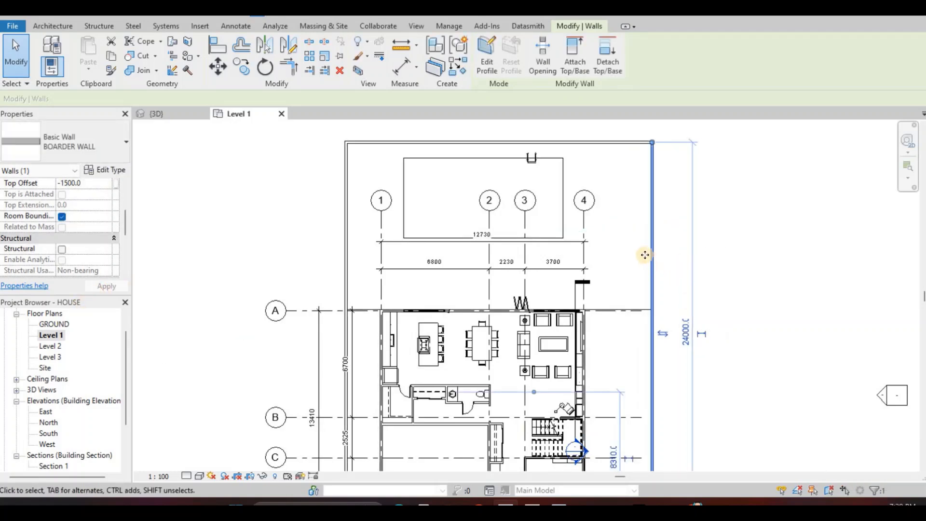
middle_click_drag(644, 266, 637, 211)
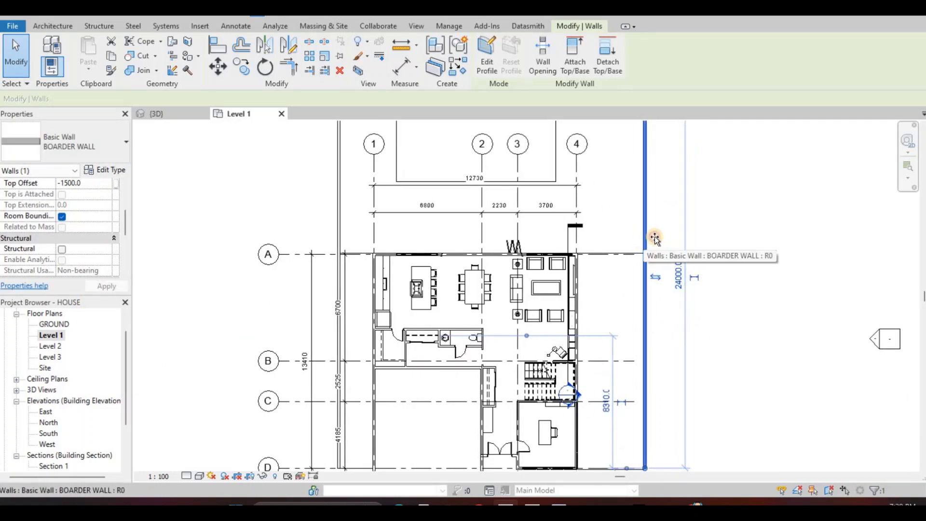
left_click_drag(656, 240, 169, 111)
left_click(170, 111)
key("Escape")
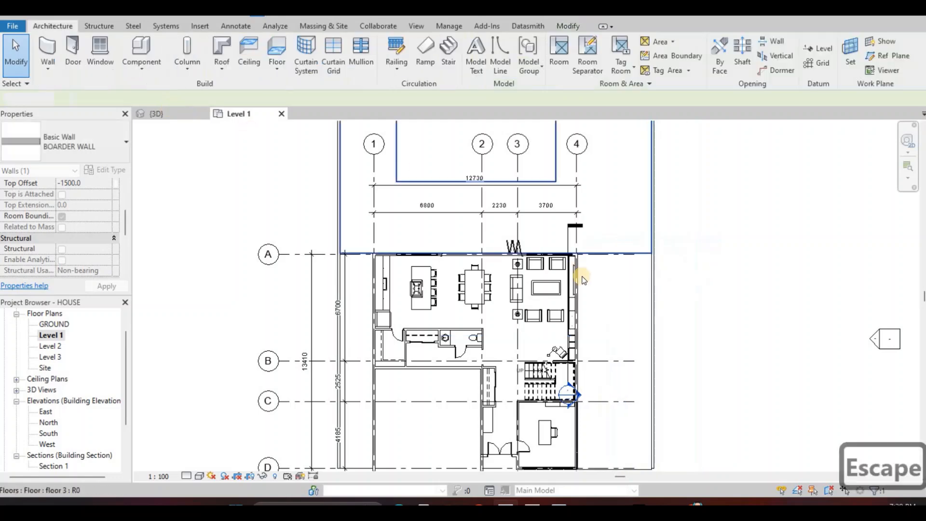
middle_click_drag(551, 332, 618, 262, "shift")
scroll(639, 274, "up", 2)
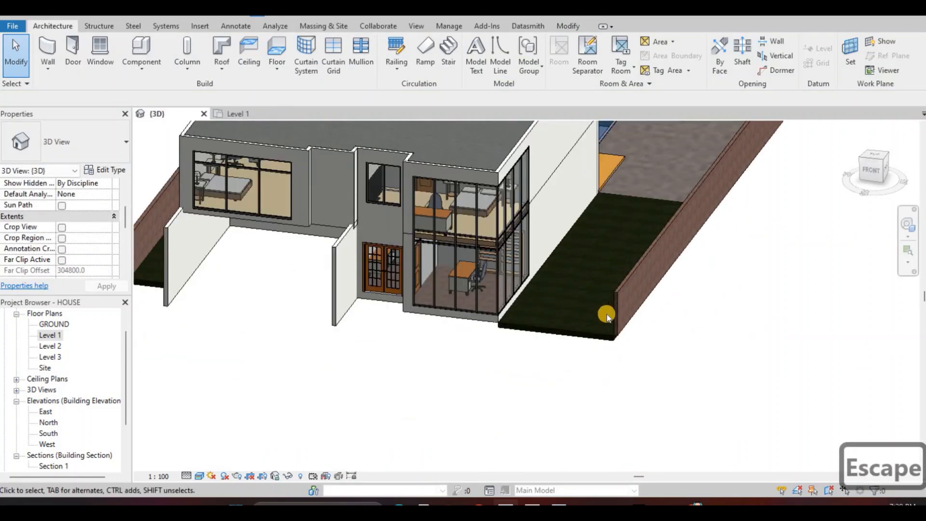
scroll(464, 375, "down", 2)
middle_click_drag(463, 375, 506, 394, "shift")
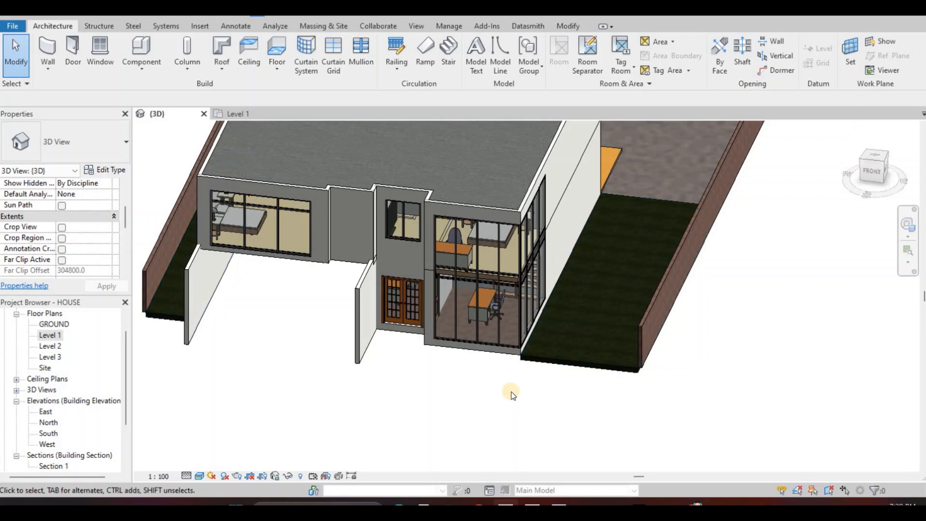
middle_click_drag(554, 321, 558, 133, "shift")
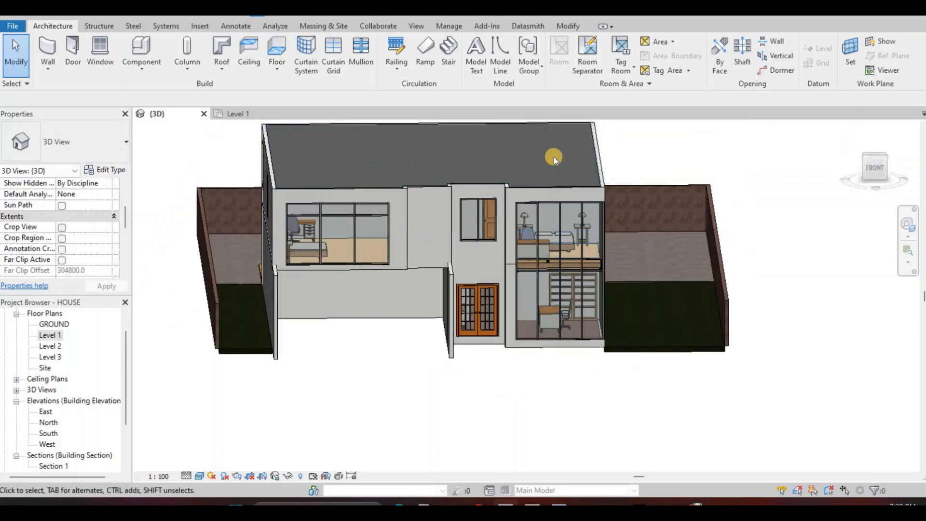
middle_click_drag(554, 204, 542, 243)
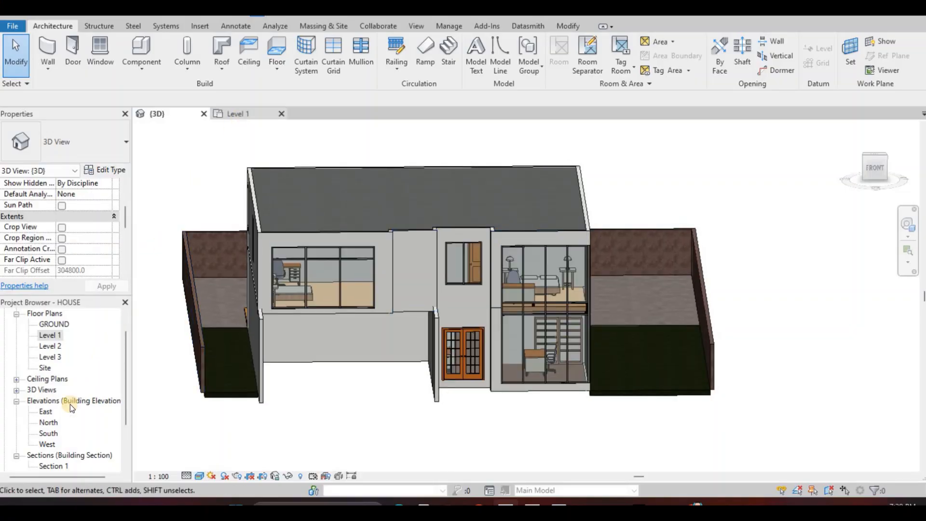
- In the South elevation, stretch the top of the upper exterior wall between grids 3 and 4 to about 1550 mm above Level 3
left_click(54, 433)
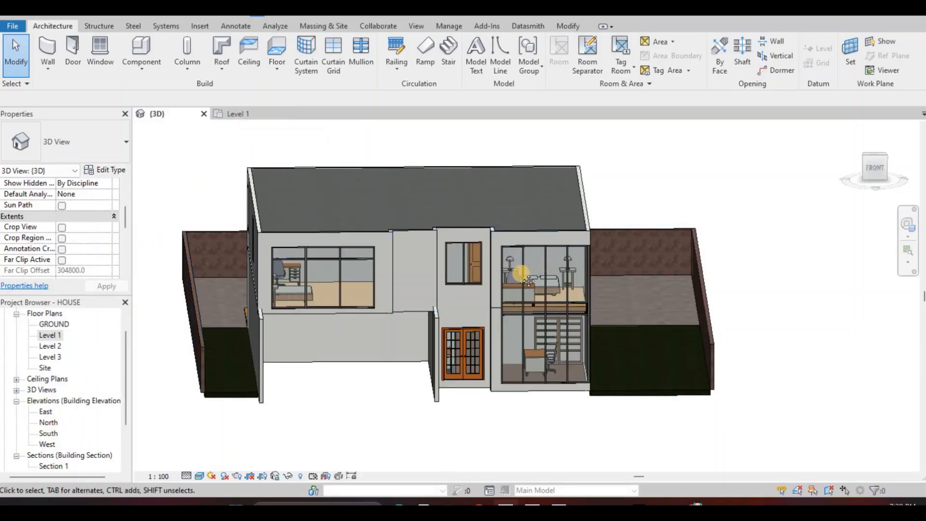
scroll(569, 274, "up", 3)
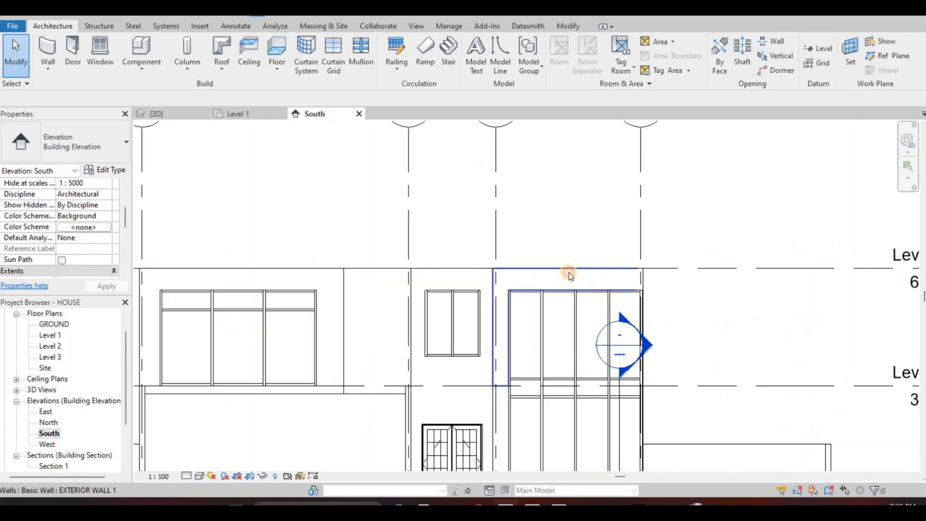
left_click(564, 266)
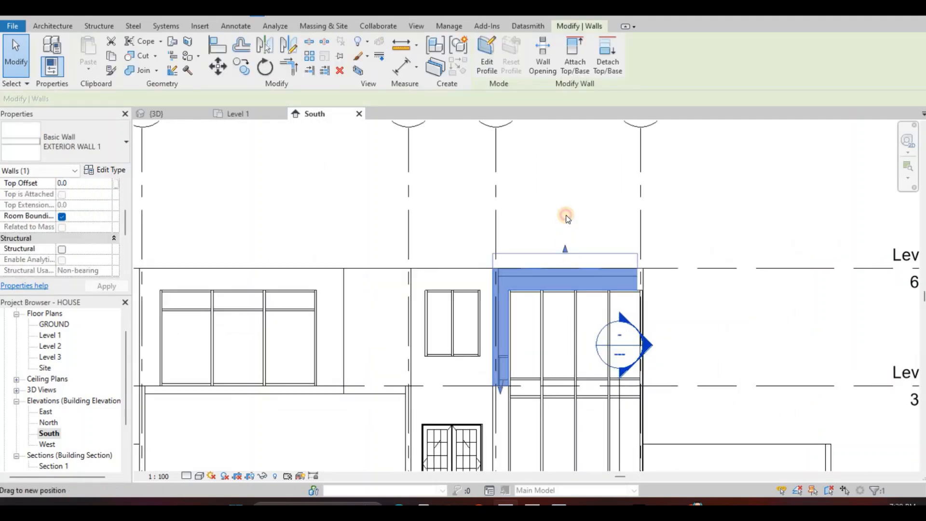
left_click_drag(567, 218, 562, 194)
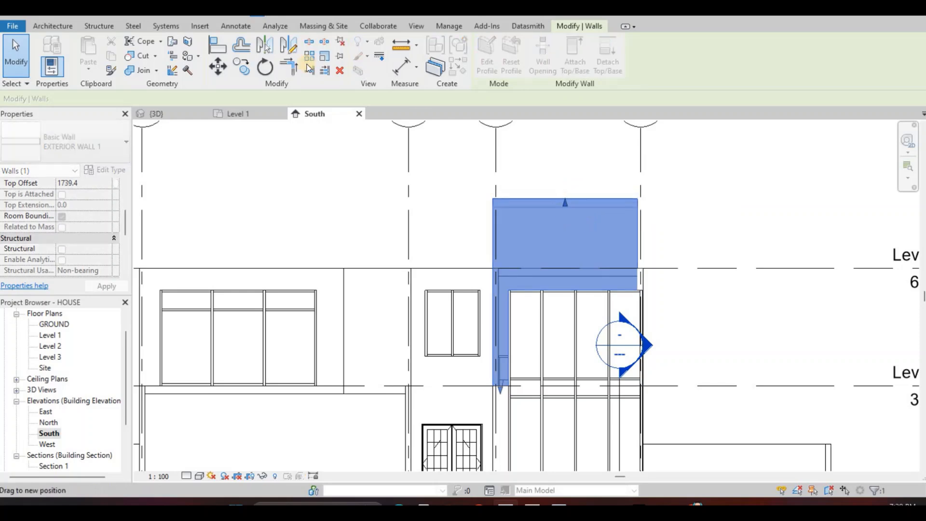
scroll(555, 213, "down", 2)
key("Escape")
key("Escape")
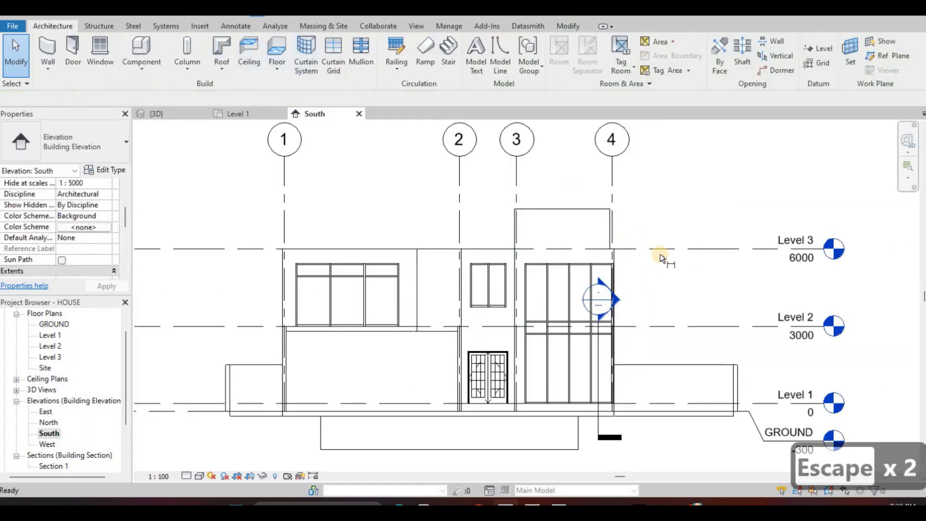
key("d")
key("i")
left_click(586, 213)
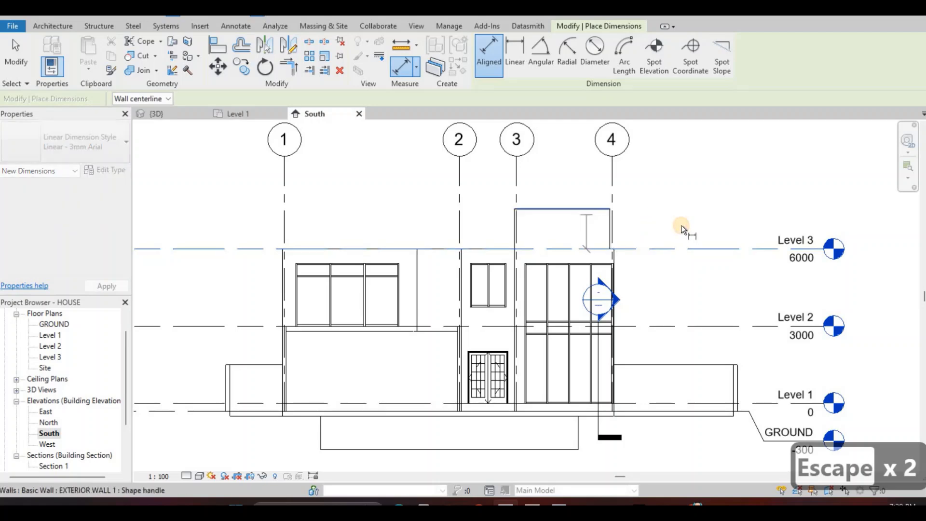
key("Escape")
key("Escape")
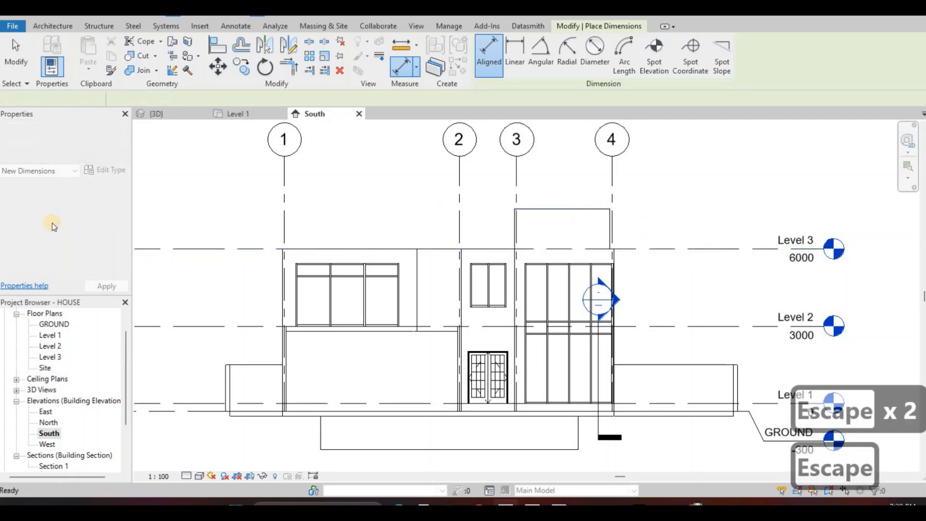
- Set the top offset of the raised exterior wall between grids 3 and 4 to 1500
left_click(96, 271)
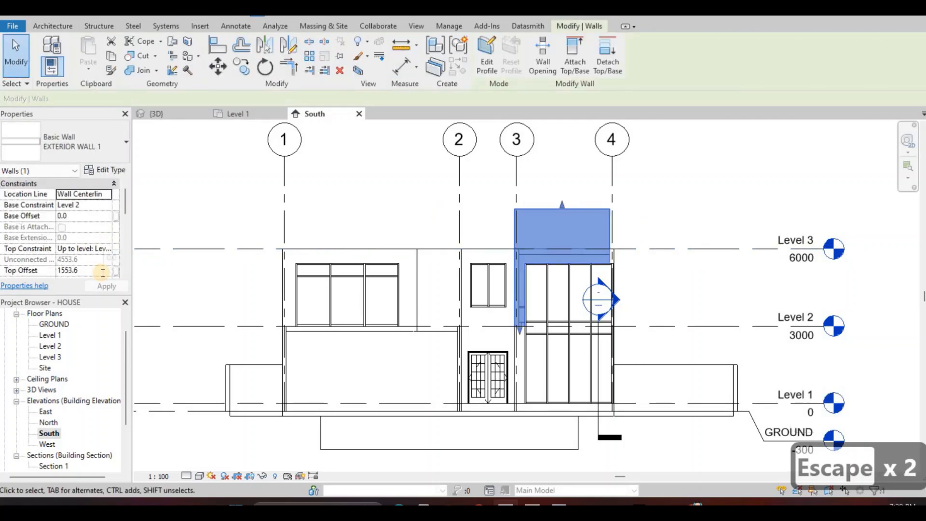
type("1500")
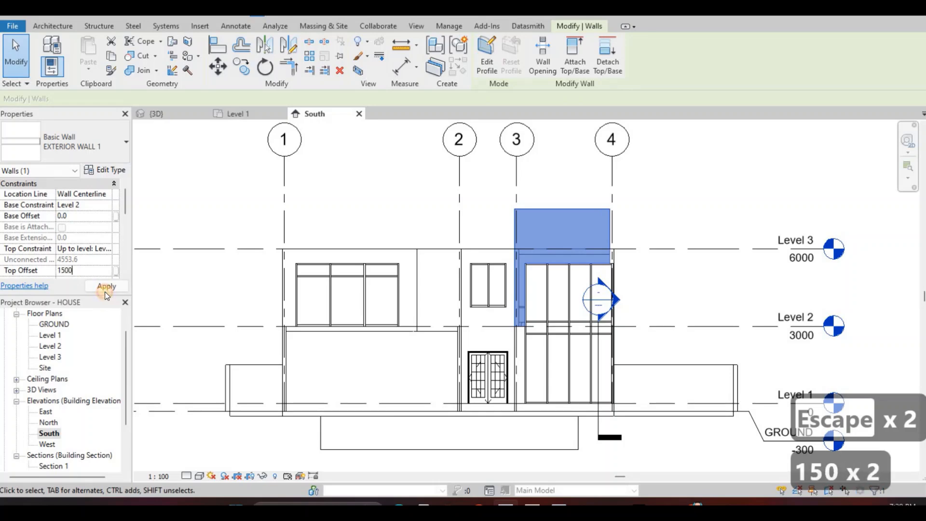
key("Escape")
key("Escape")
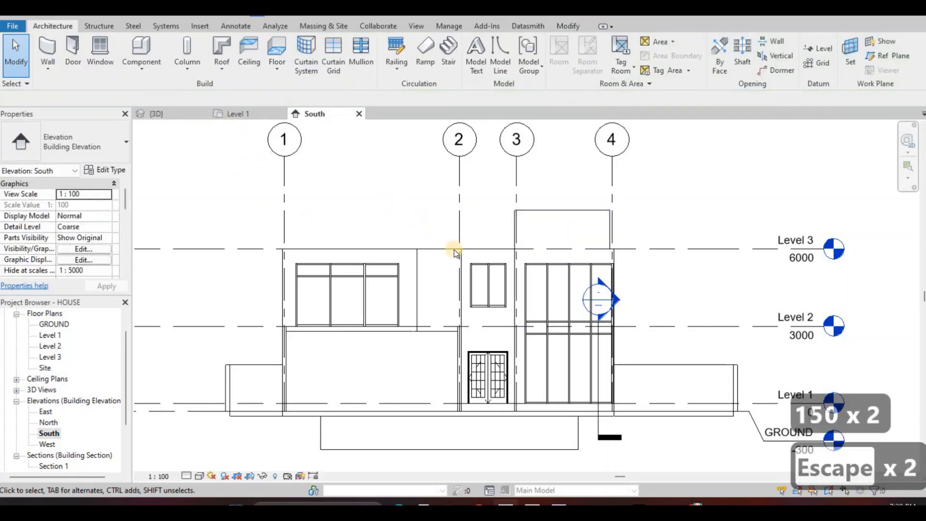
- Identify the upper side exterior wall in 3D and examine its corner near the curtain wall on the Level 2 floor plan
middle_click_drag(349, 310, 362, 305, "shift")
left_click(343, 309)
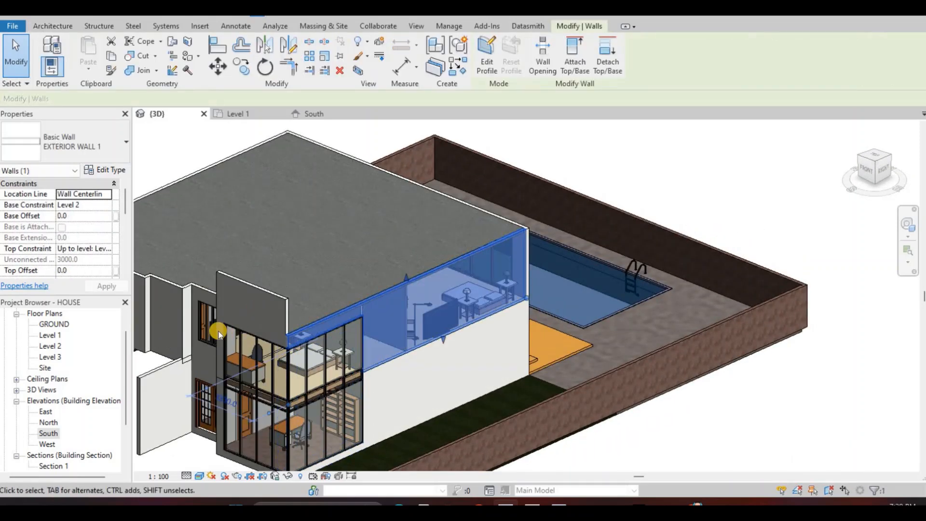
scroll(362, 307, "up", 3)
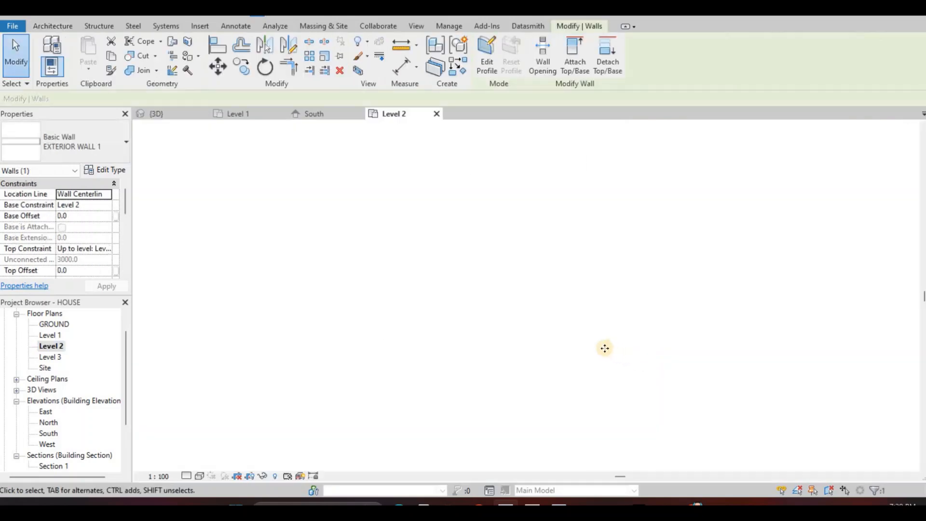
scroll(627, 342, "up", 3)
middle_click_drag(626, 339, 605, 325)
scroll(608, 325, "up", 5)
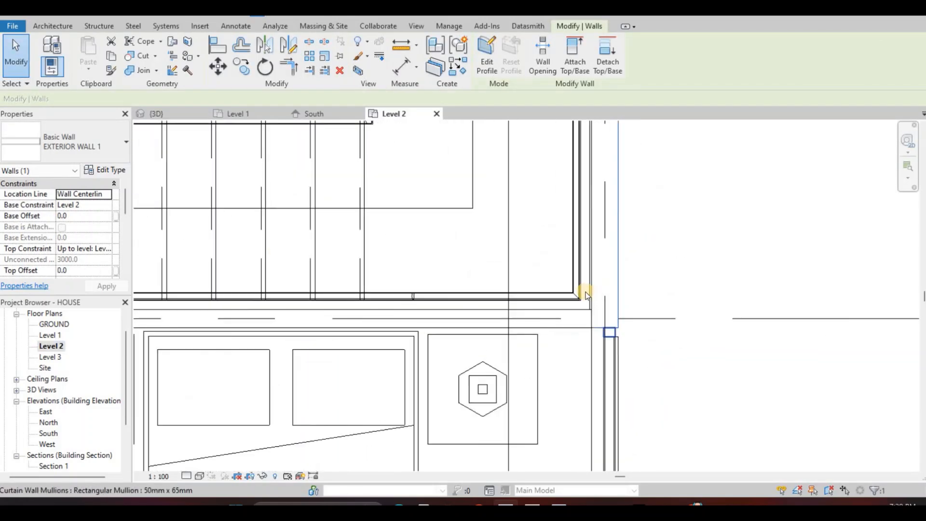
key("Escape")
scroll(600, 265, "down", 3)
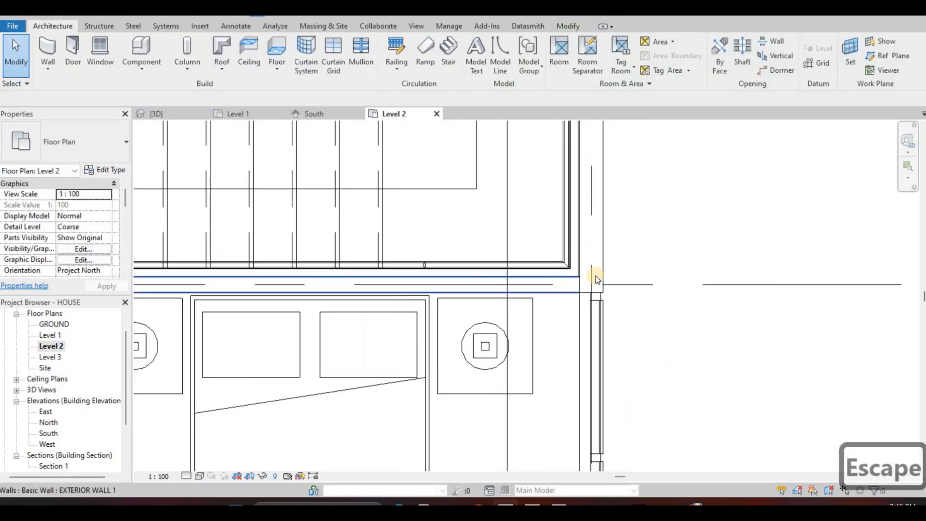
middle_click_drag(595, 271, 582, 306)
scroll(582, 306, "down", 2)
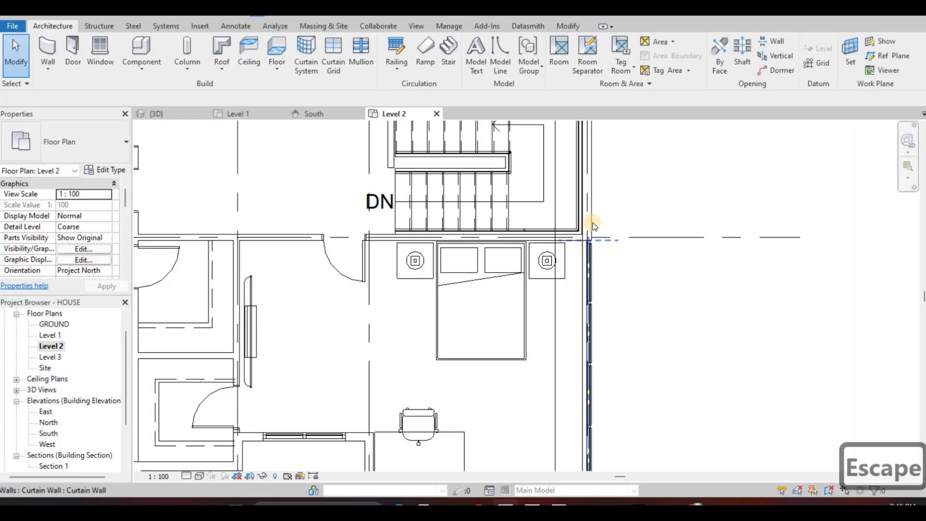
- Examine which walls meet at the end of the curtain wall beside the bedroom on the Level 2 plan
left_click(581, 251)
scroll(582, 255, "up", 4)
key("Escape")
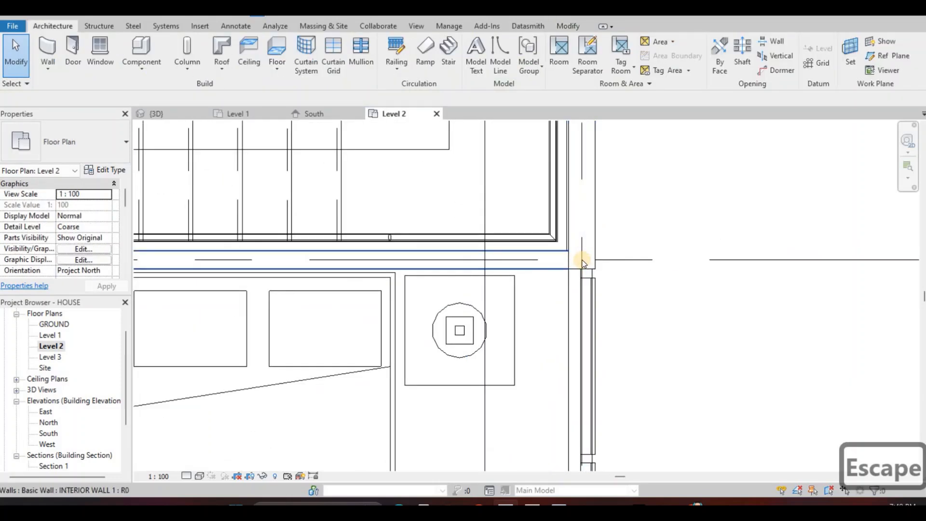
key("Escape")
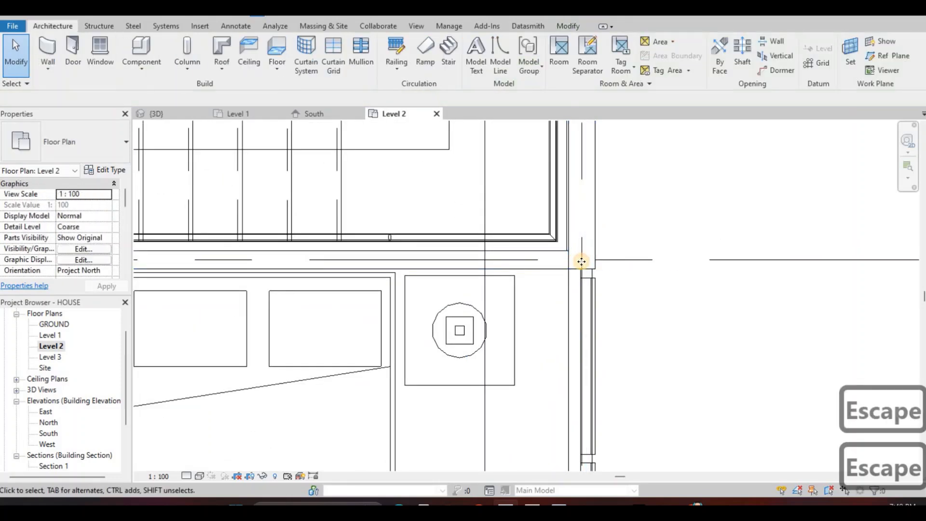
left_click(587, 268)
scroll(586, 299, "down", 5)
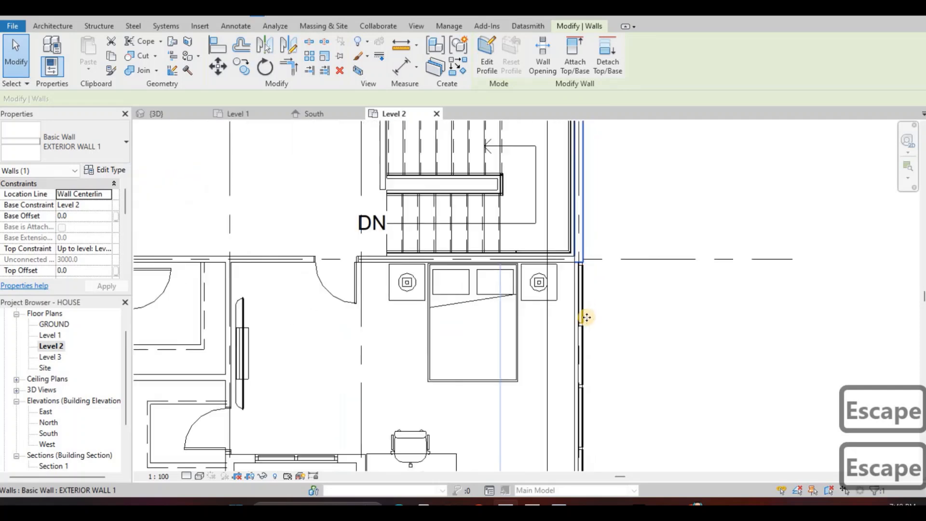
key("Escape")
scroll(574, 231, "up", 5)
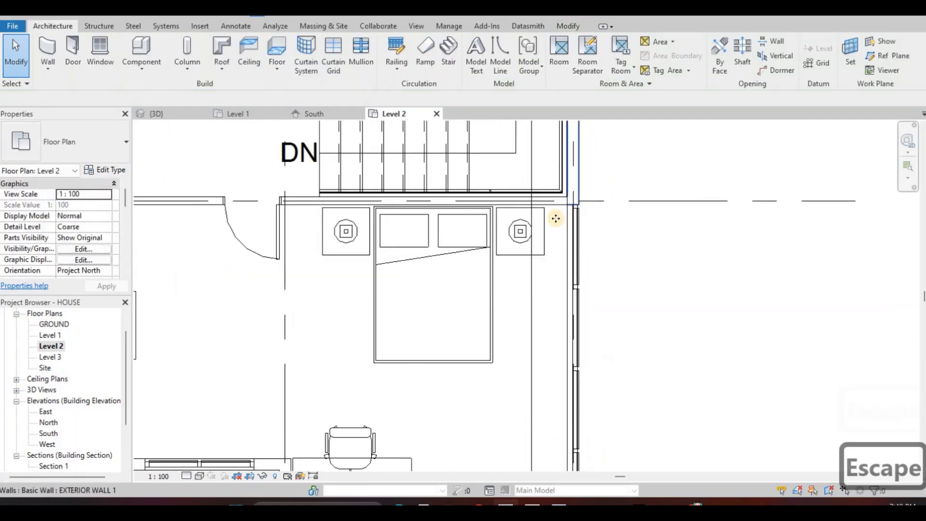
left_click(562, 227)
key("Escape")
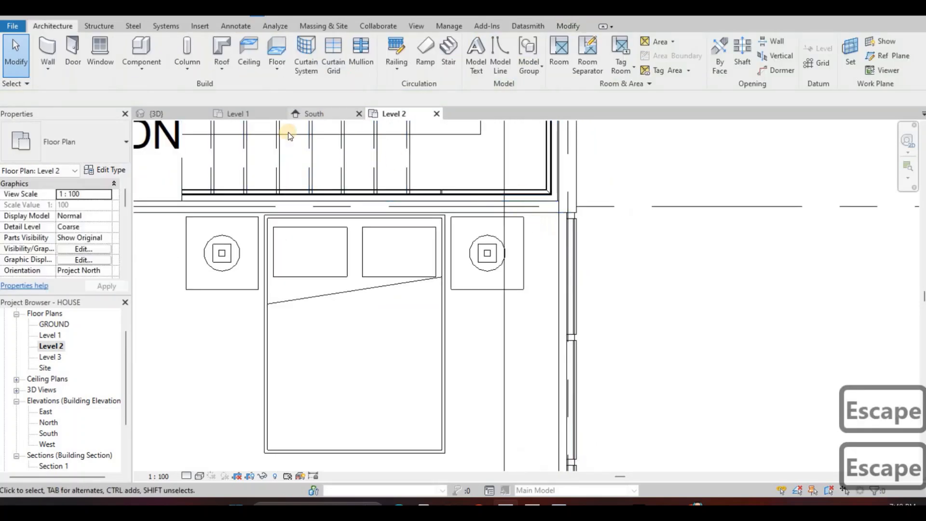
- Try to split the upper side exterior wall where the curtain wall ends, working from the 3D view and the Level 2 plan
left_click(309, 114)
left_click(164, 113)
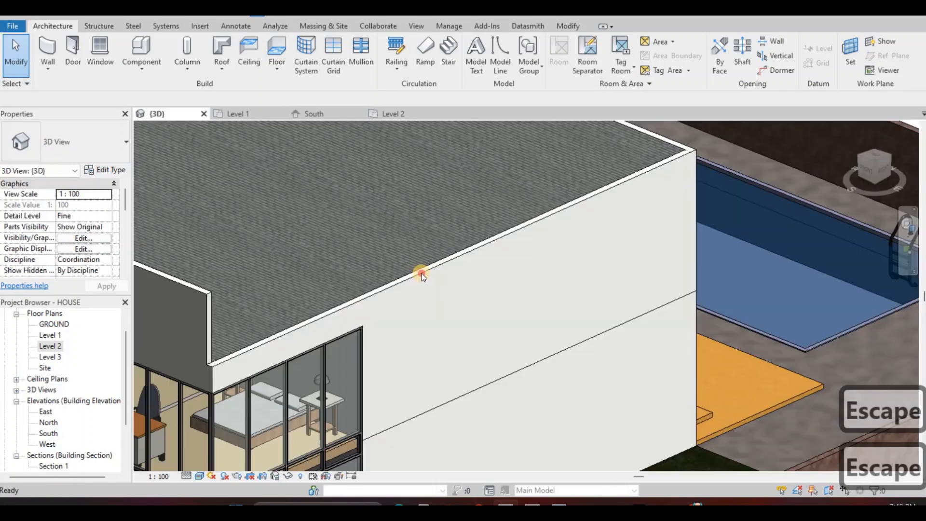
middle_click_drag(418, 273, 389, 228, "shift")
left_click(425, 290)
scroll(381, 225, "up", 6)
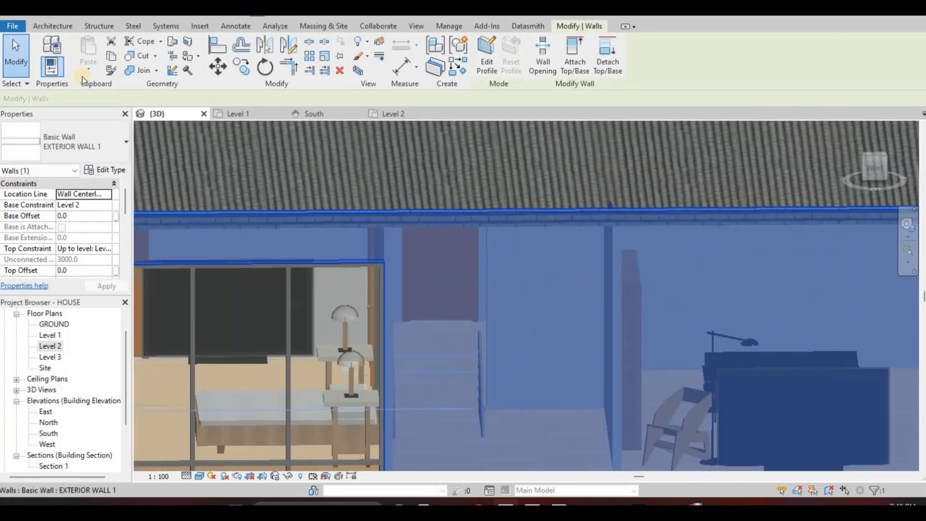
left_click(308, 42)
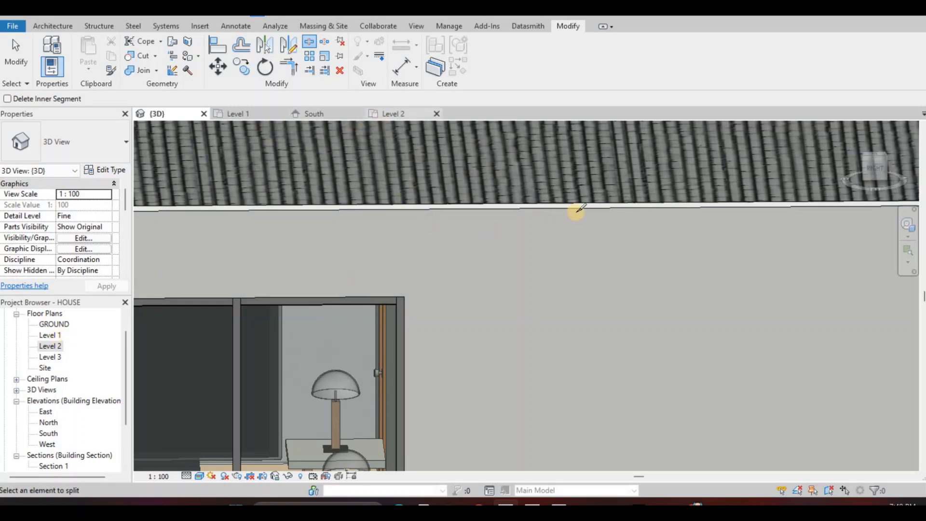
scroll(593, 211, "up", 3)
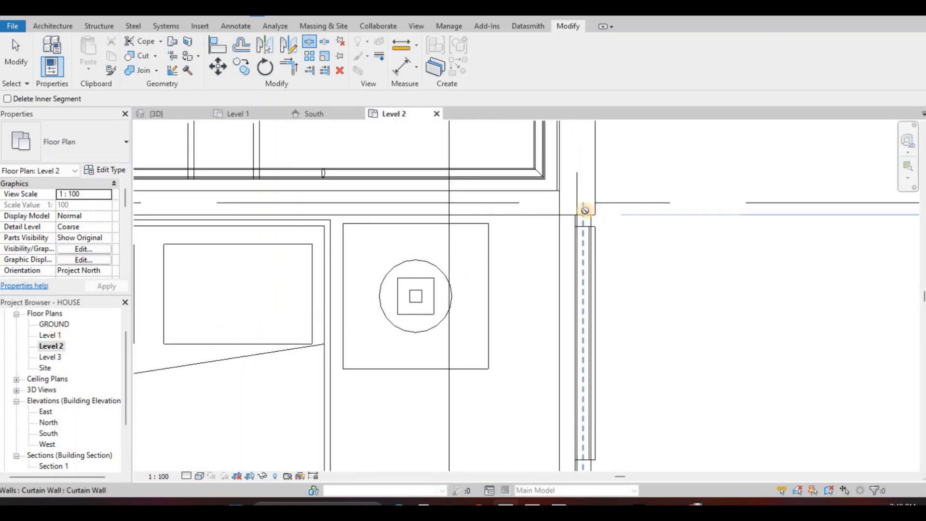
left_click(619, 231)
key("Escape")
key("Escape")
key("Escape")
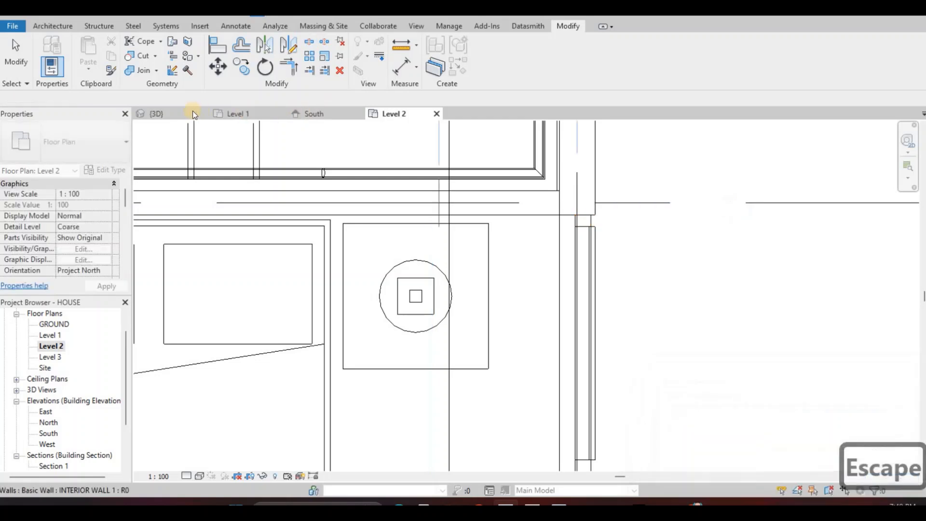
- Check the extent of the upper side exterior wall around the curtain wall in the 3D view
left_click(189, 112)
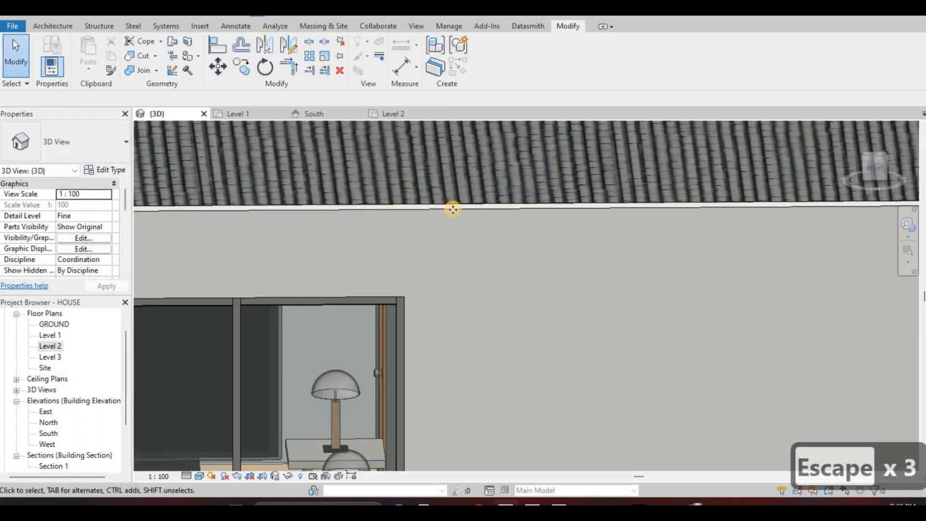
left_click(469, 187)
scroll(496, 192, "down", 5)
middle_click_drag(494, 194, 536, 120)
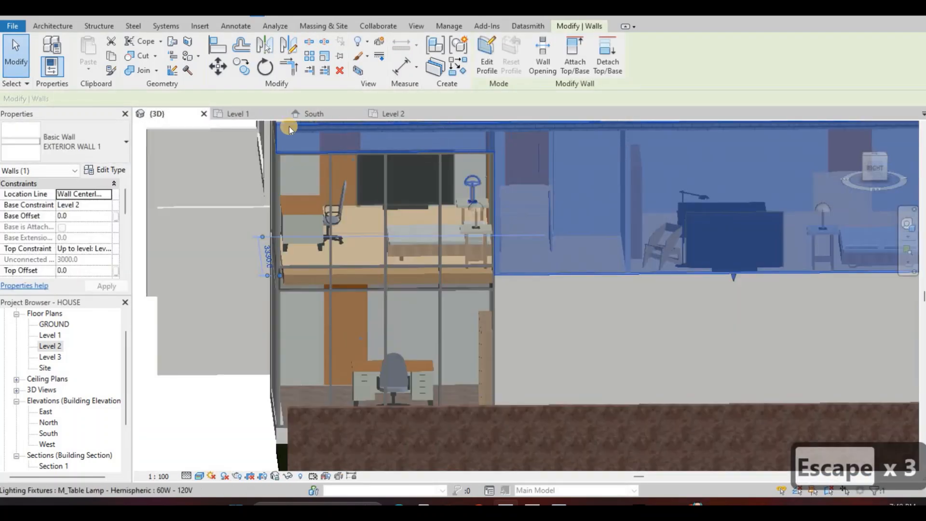
key("Escape")
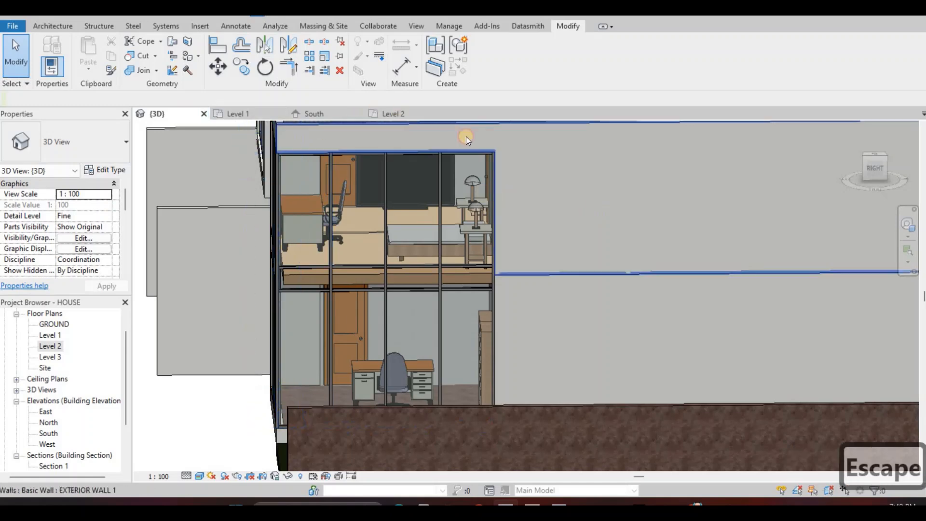
- On the Level 2 plan, pull the side curtain wall's end back from the interior wall corner beside the nightstand
left_click(408, 114)
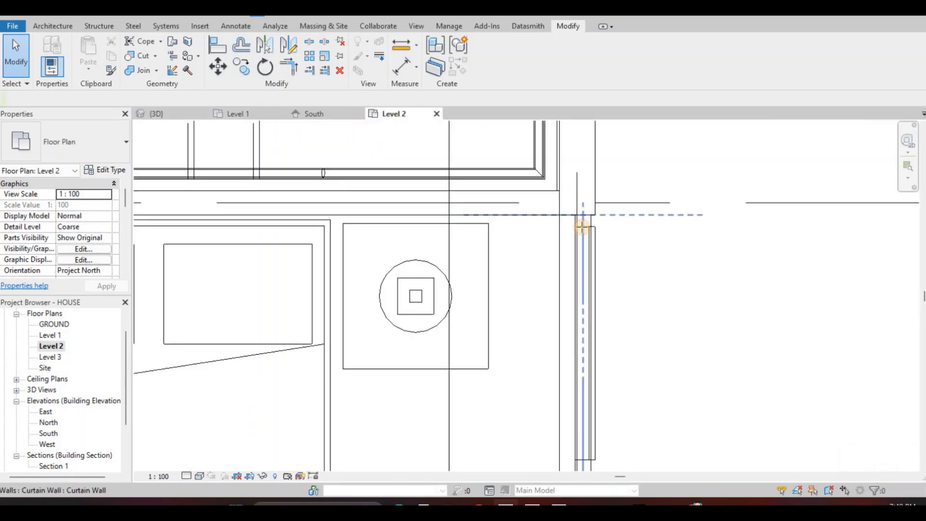
left_click(582, 227)
left_click_drag(582, 227, 587, 251)
key("Escape")
- Split the upper side exterior wall in line with the bedroom-side face of the interior wall
left_click(594, 222)
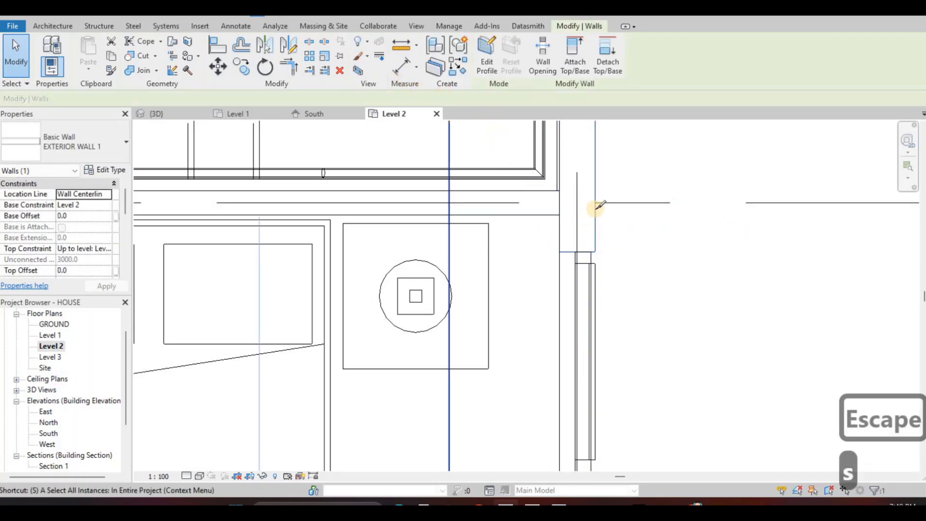
key("s")
key("l")
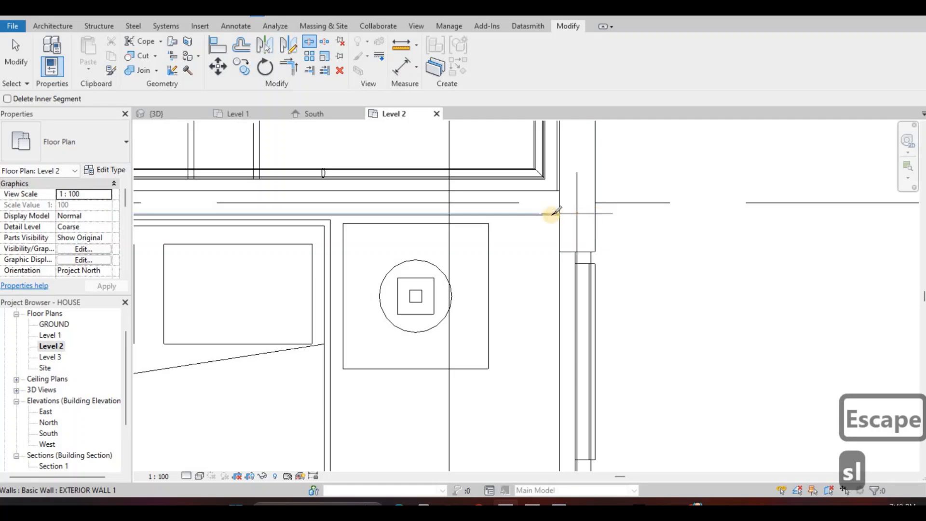
scroll(547, 211, "up", 3)
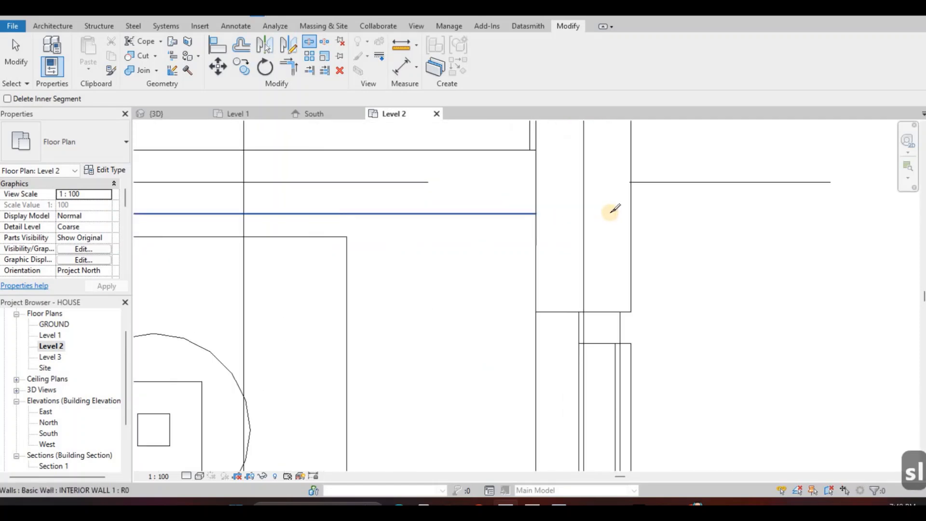
left_click(535, 182)
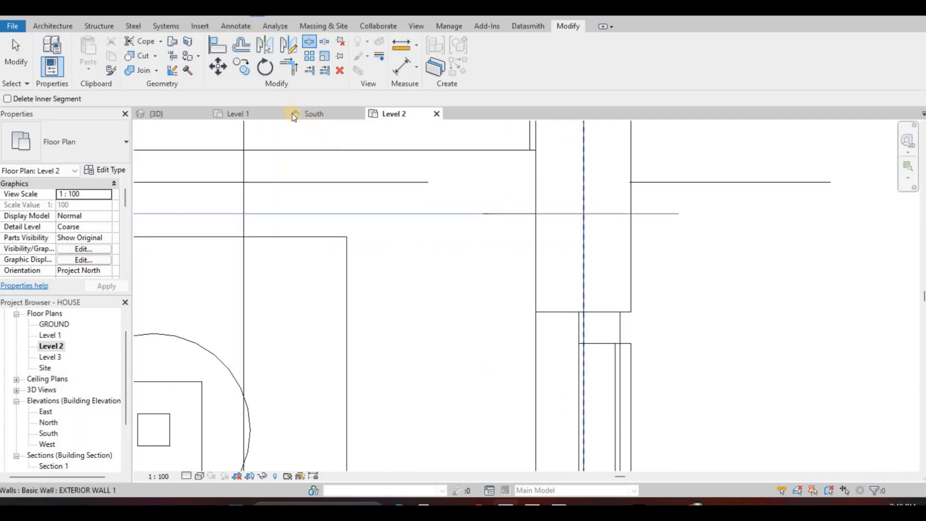
key("Escape")
key("Escape")
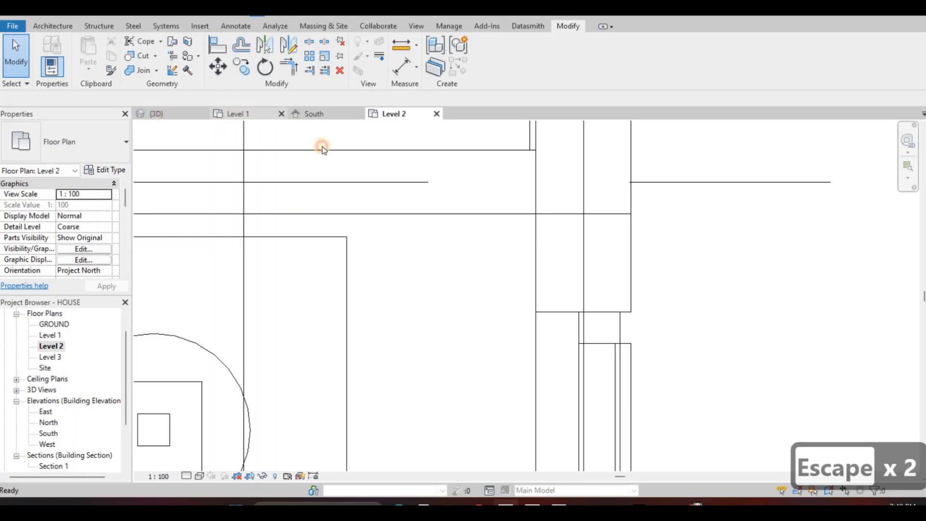
- In the 3D view, set the top offset of the split exterior wall segment above the side curtain wall to 1500
key("ctrl+Tab")
key("ctrl+Tab")
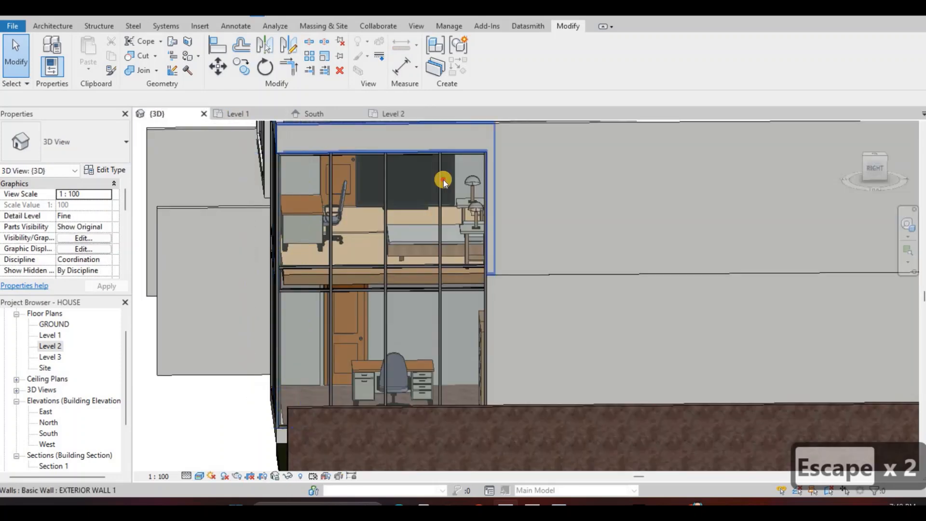
middle_click_drag(433, 126, 443, 179)
left_click(444, 179)
left_click(95, 270)
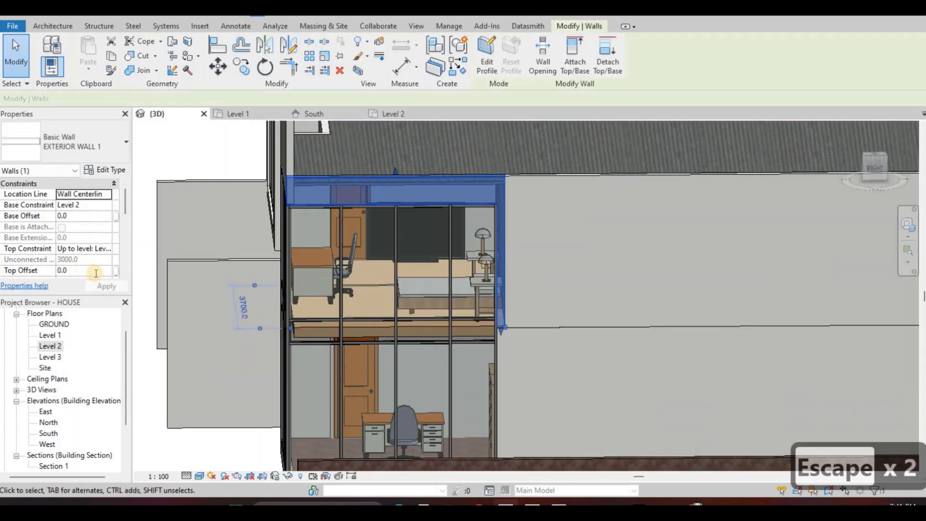
type("150")
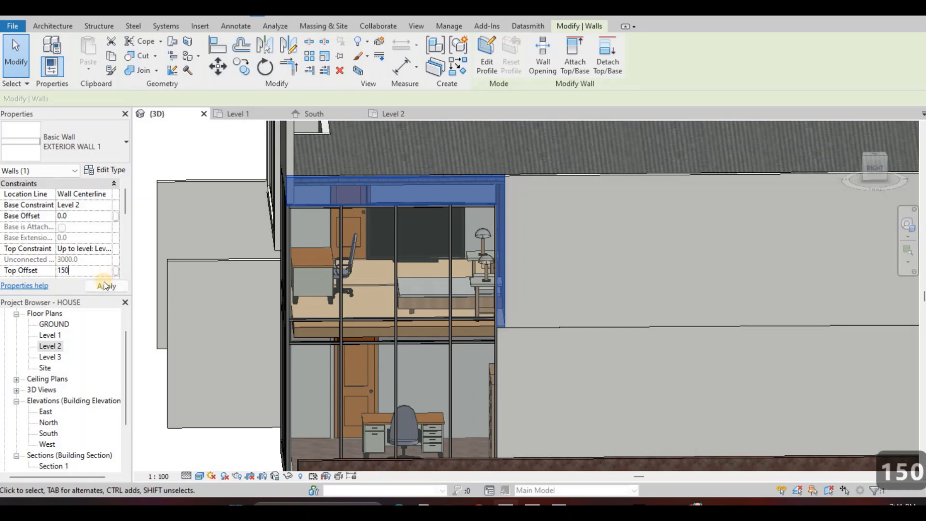
type("0")
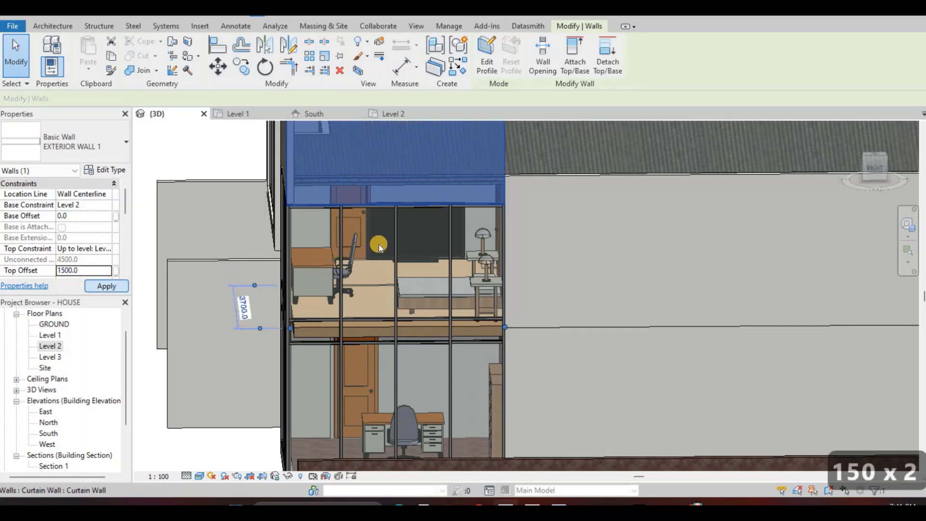
key("Escape")
- Examine the raised front corner in 3D and the walls around the corner bedroom on the Level 2 plan
middle_click_drag(342, 269, 54, 352)
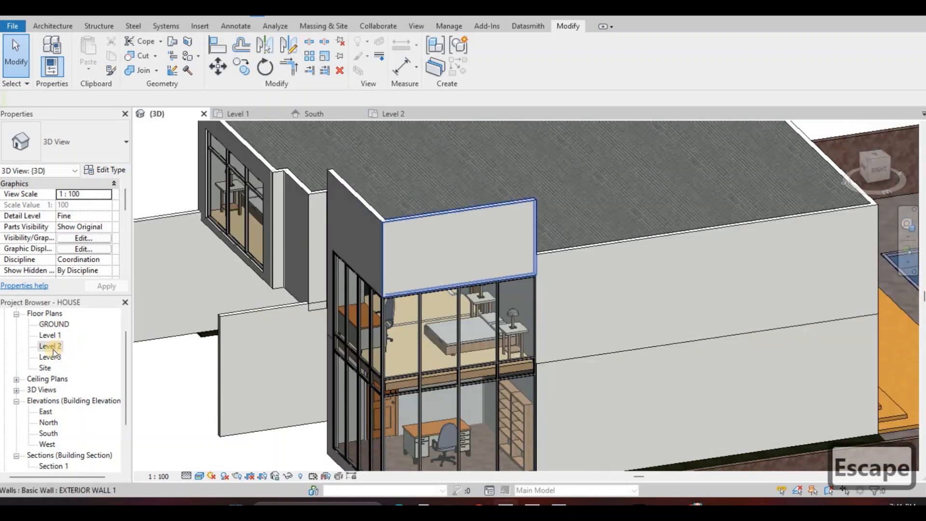
double_click(51, 346)
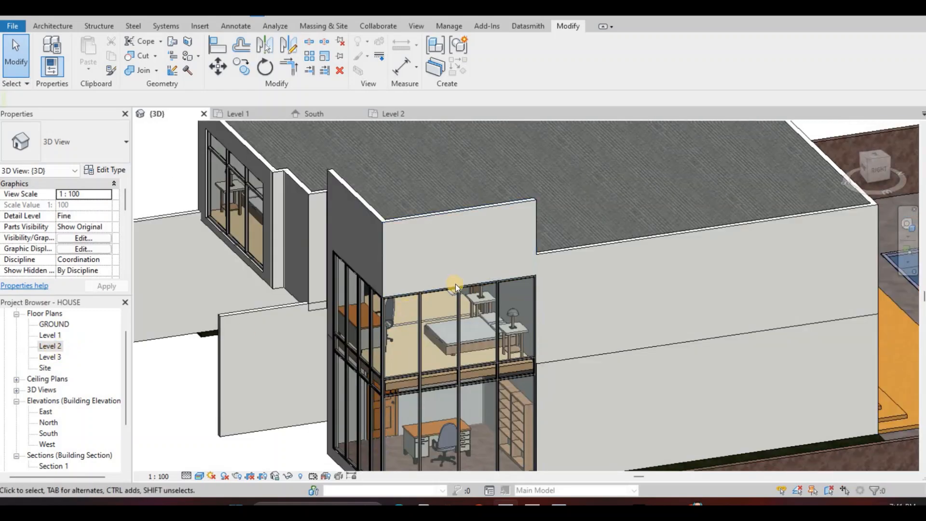
scroll(374, 296, "down", 10)
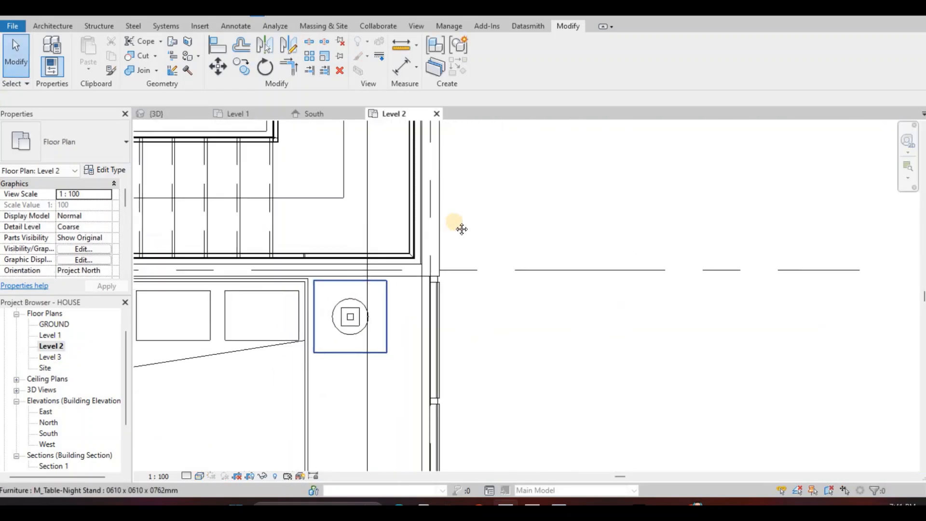
middle_click_drag(303, 208, 369, 182)
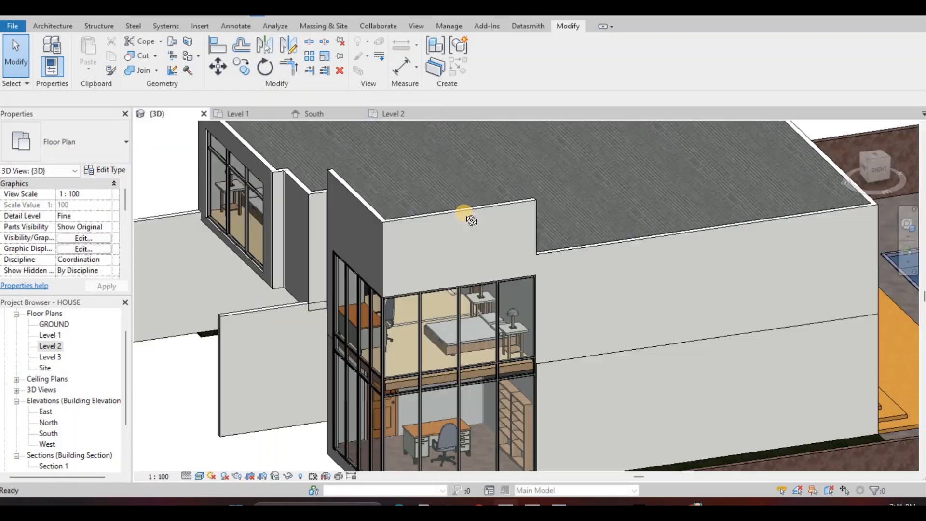
- In the 3D view, set the top offset of the front window wall and its adjoining short return wall to 1500
middle_click_drag(464, 218, 412, 279, "shift")
middle_click_drag(464, 297, 466, 297, "shift")
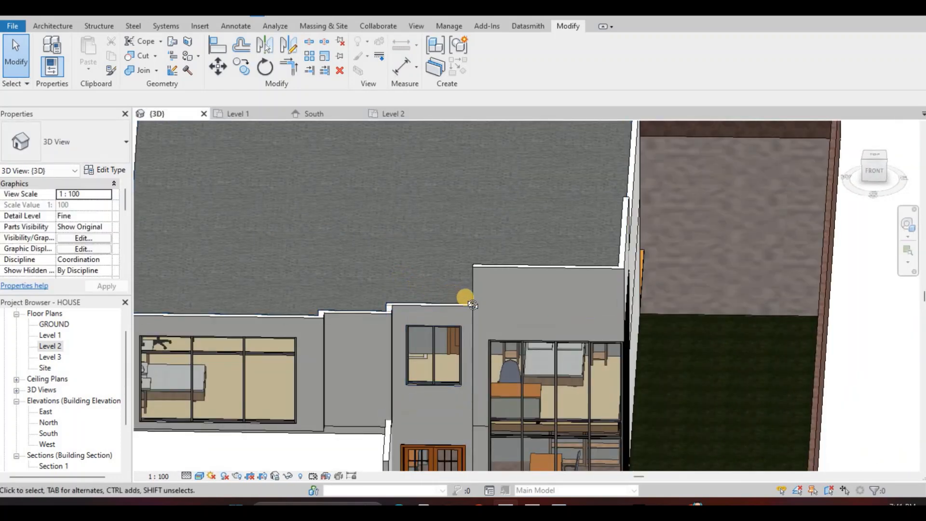
middle_click_drag(563, 337, 609, 351, "shift")
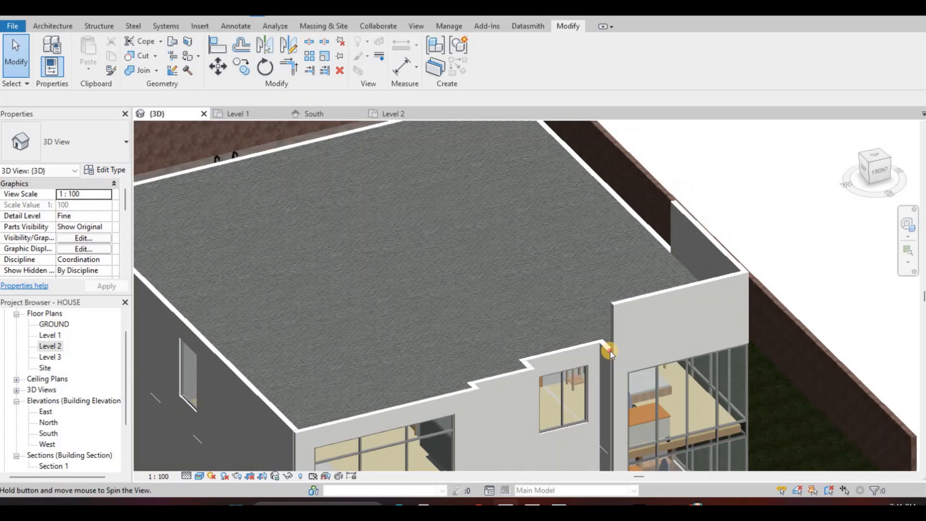
left_click(572, 347)
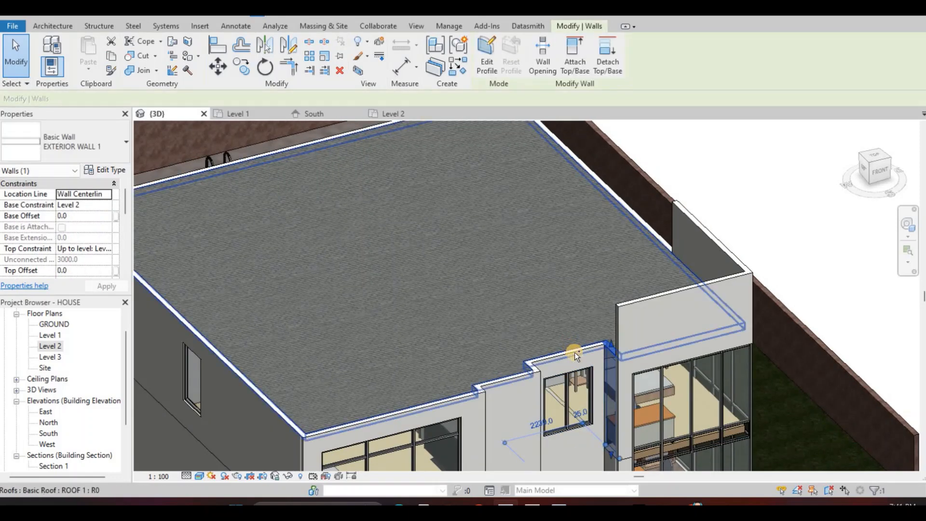
left_click(574, 352)
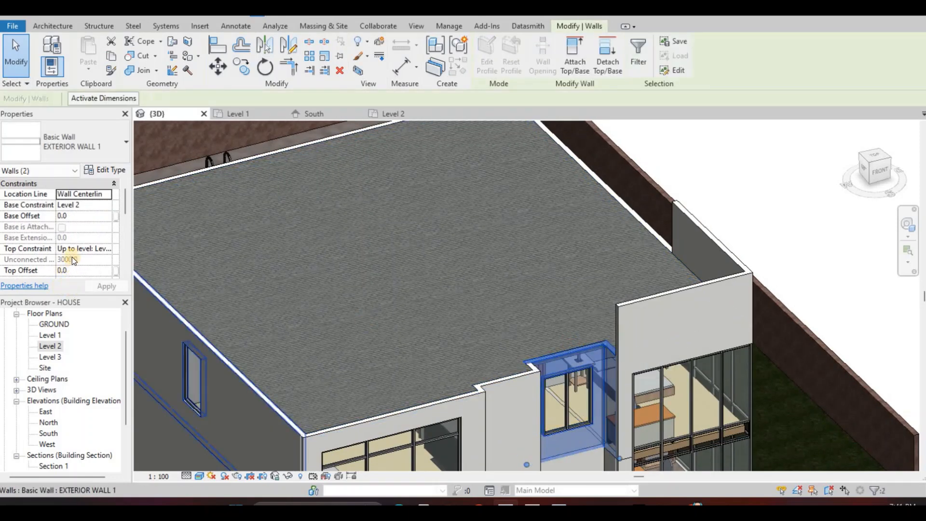
left_click(87, 273)
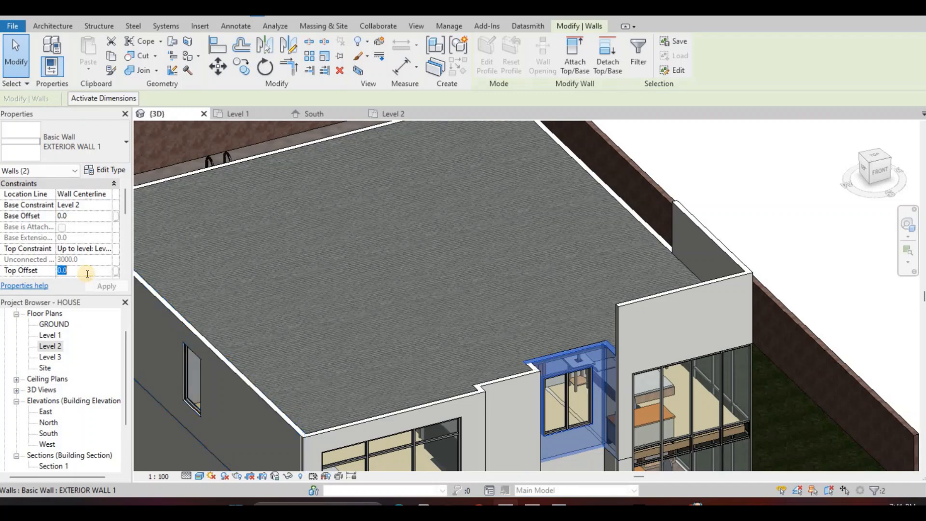
type("1500")
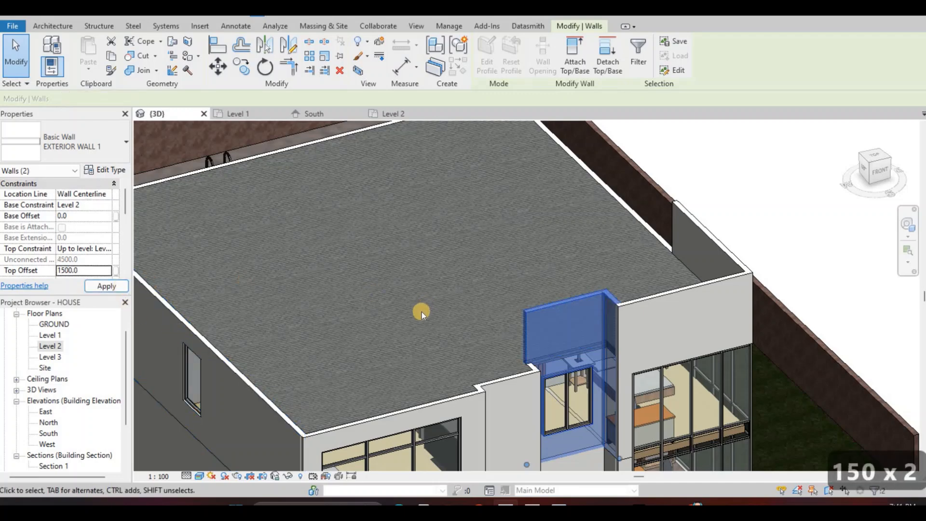
key("Escape")
mouse_move(323, 338)
middle_mouse_down("shift")
mouse_move(407, 320)
mouse_move(337, 332)
middle_mouse_up("shift")
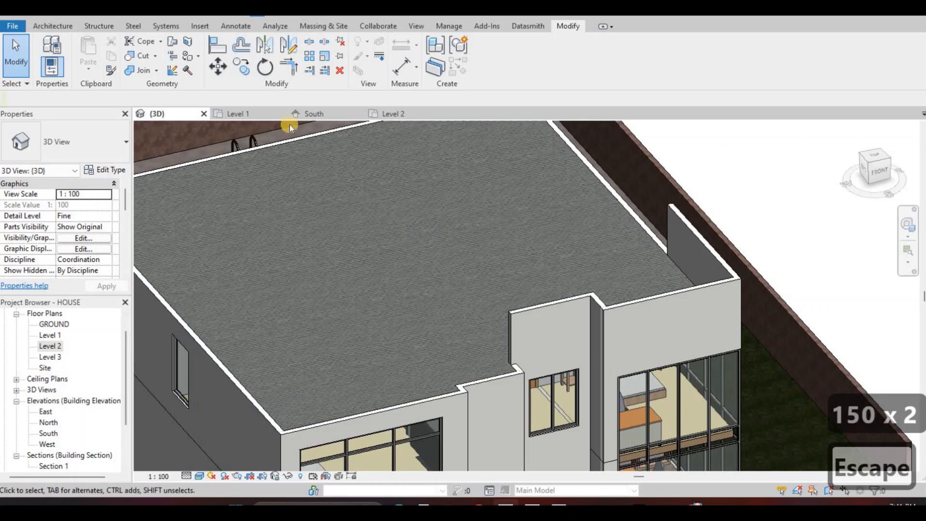
- On the Level 2 plan, set the top offset of the interior wall between the closets and the corner bedroom to 1500
left_click(400, 115)
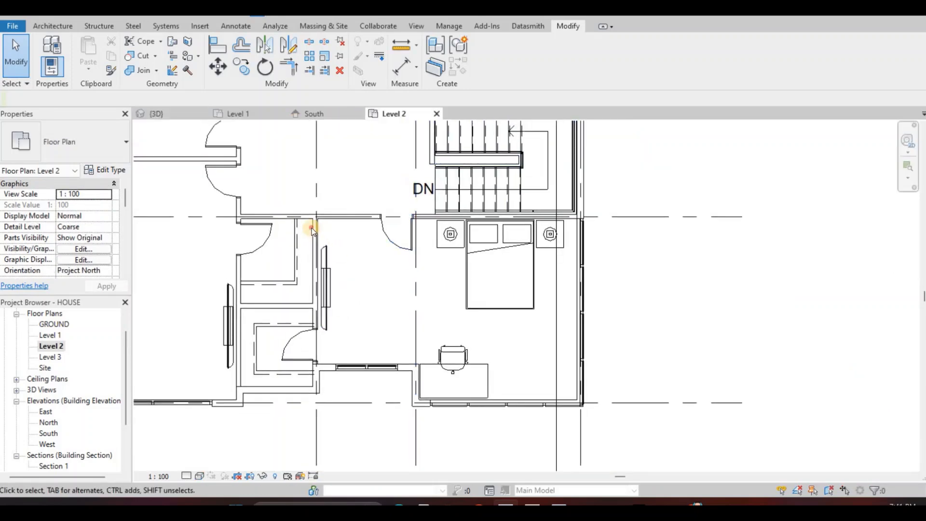
left_click(311, 232)
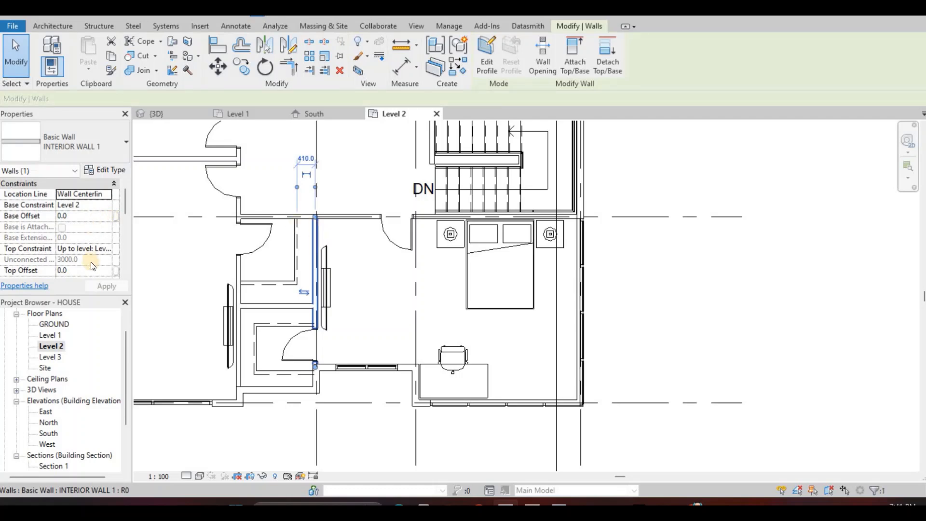
left_click(106, 268)
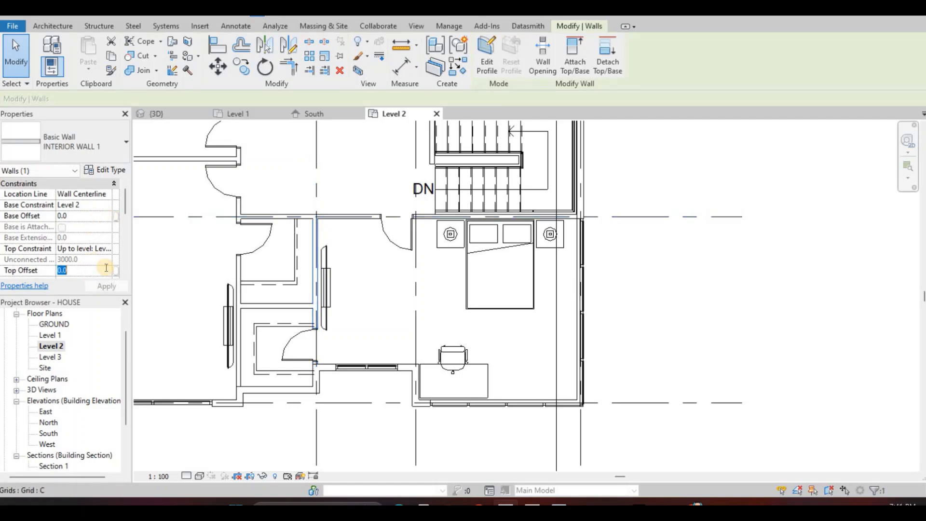
type("1500")
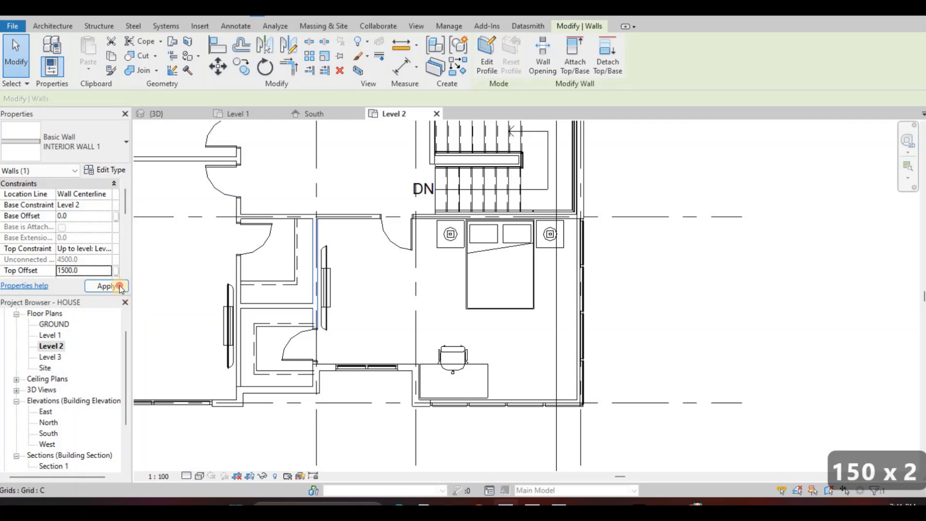
left_click(120, 287)
key("Escape")
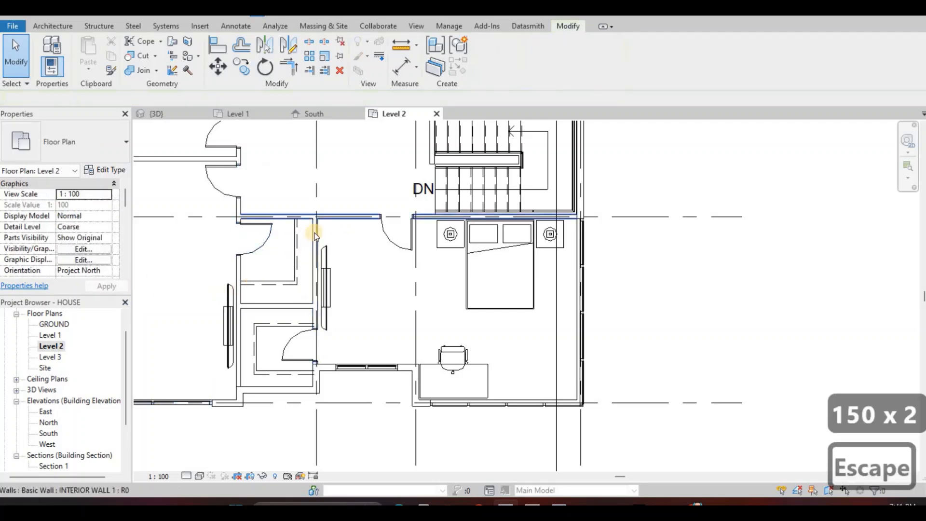
- Change the type of the wall between the closets and the corner bedroom to EXTERIOR WALL 1
left_click(86, 145)
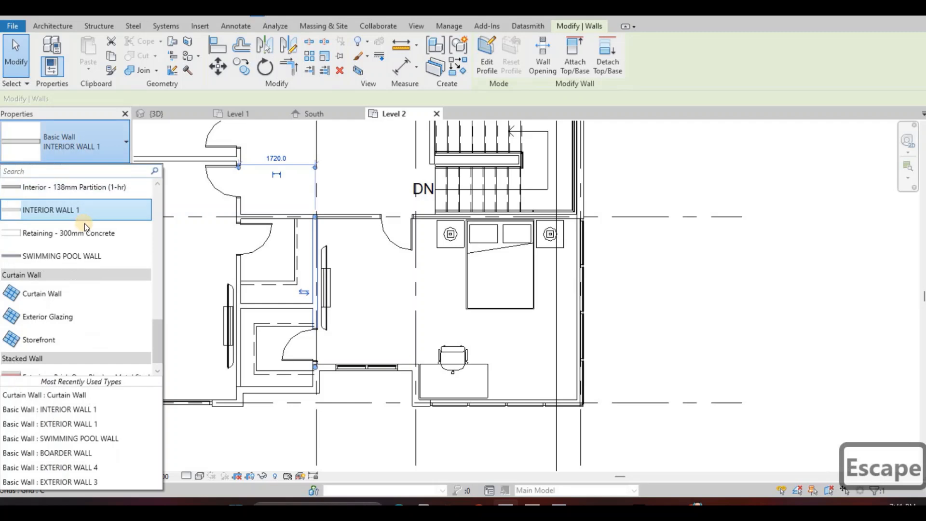
scroll(85, 224, "up", 5)
scroll(84, 224, "up", 5)
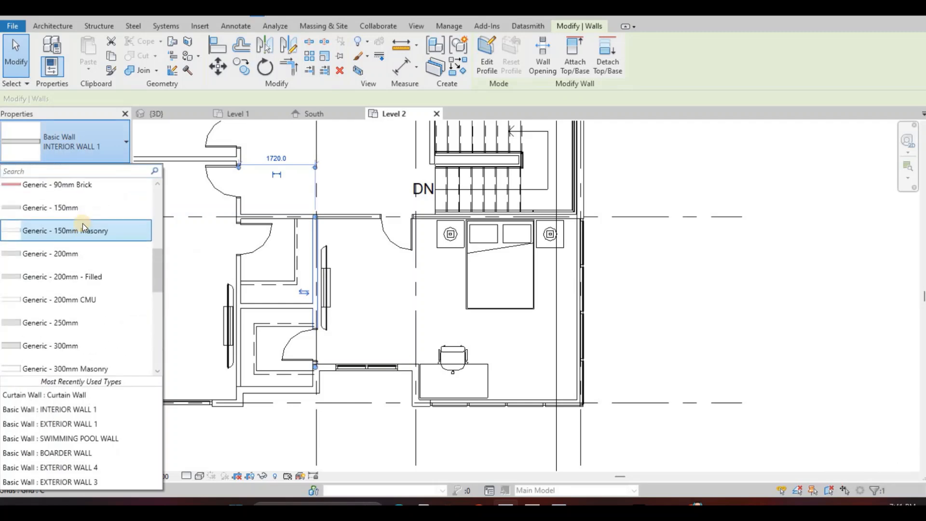
left_click(357, 215)
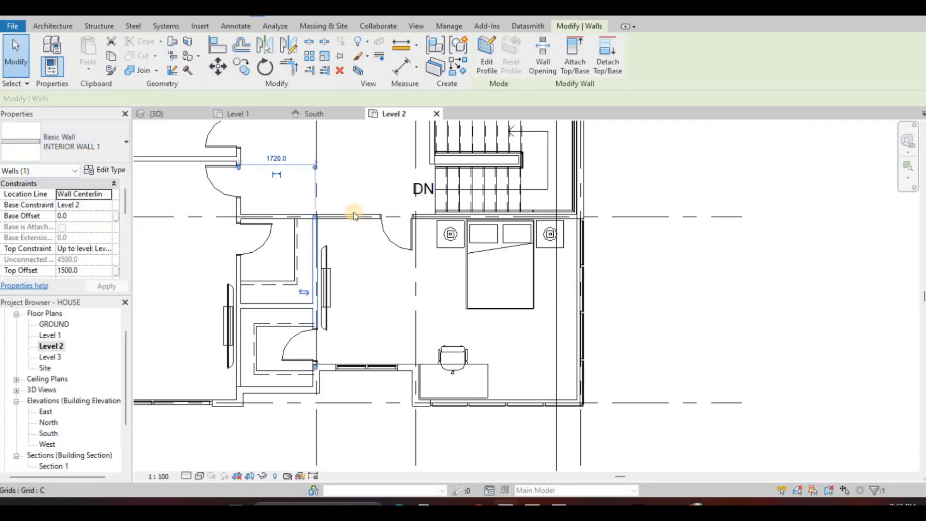
key("Escape")
key("Escape")
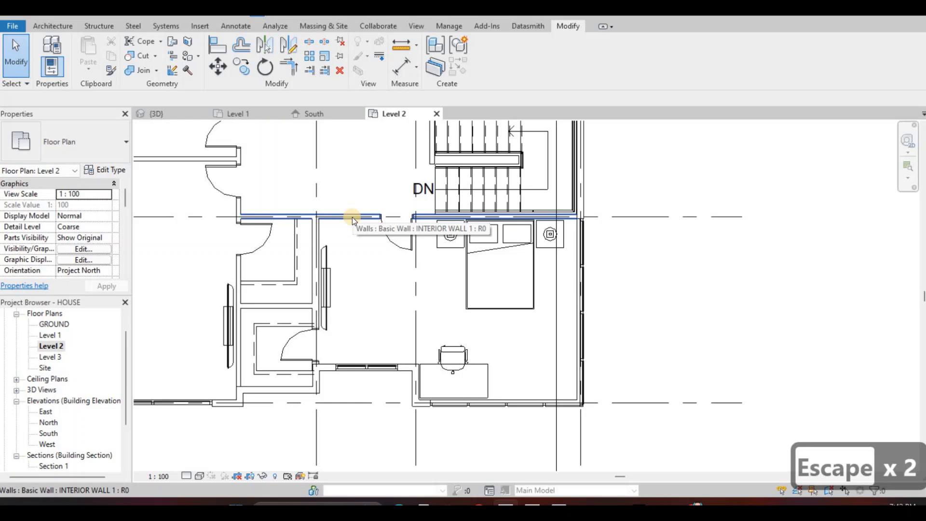
- Split the interior wall behind the bed at the closet-side face of the bedroom's side wall and select the bedroom segment
left_click(328, 215)
scroll(315, 212, "up", 3)
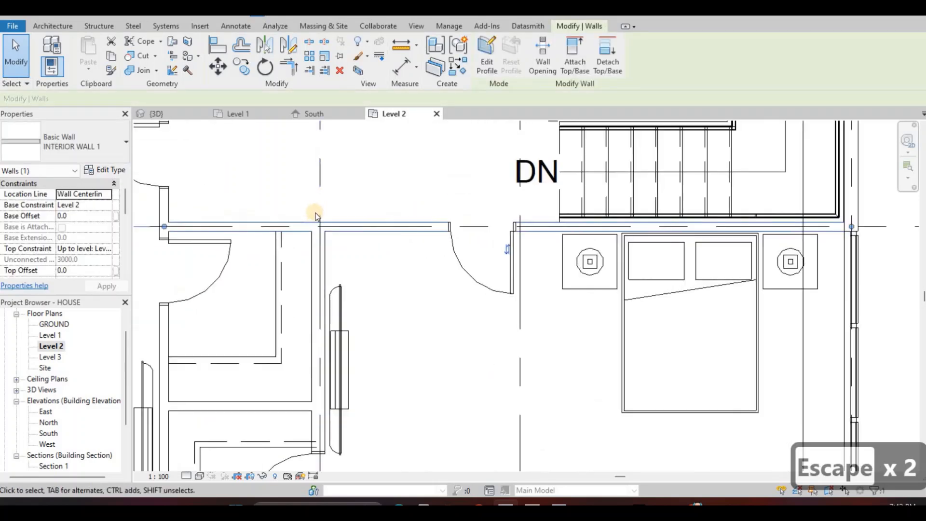
key("s")
key("l")
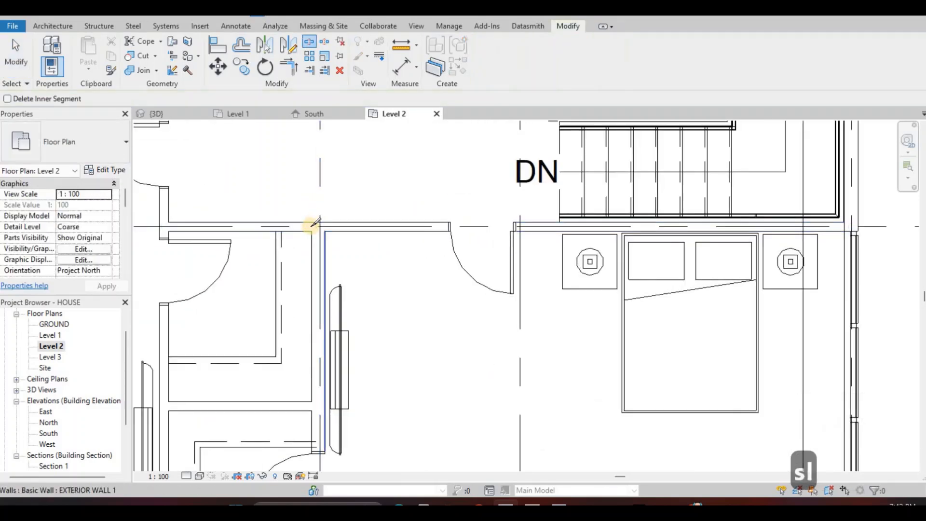
scroll(312, 231, "up", 2)
scroll(318, 220, "up", 3)
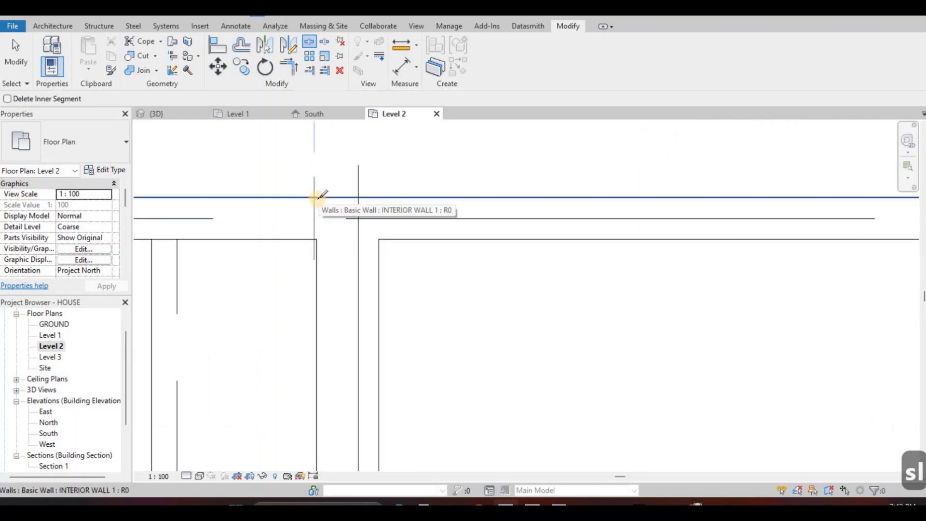
scroll(316, 197, "up", 2)
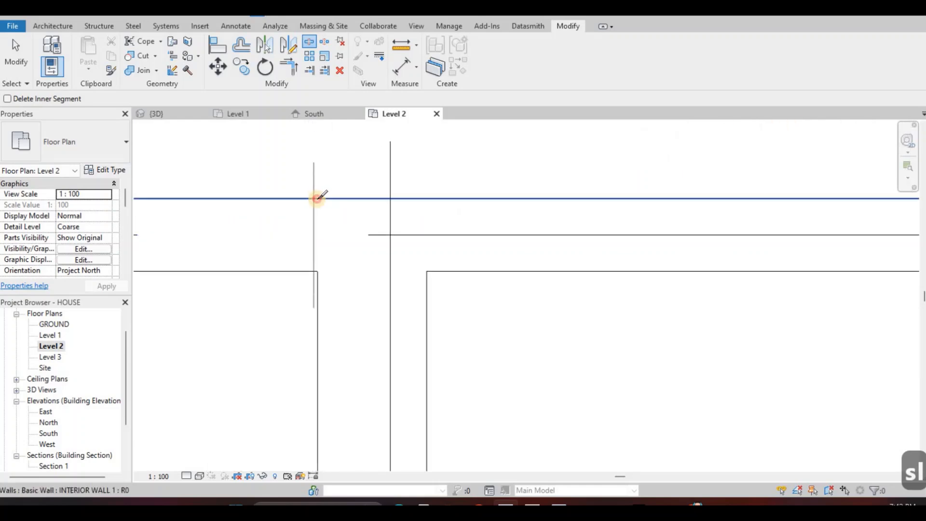
key("Escape")
key("Escape")
key("Escape")
scroll(322, 212, "down", 2)
left_click(415, 210)
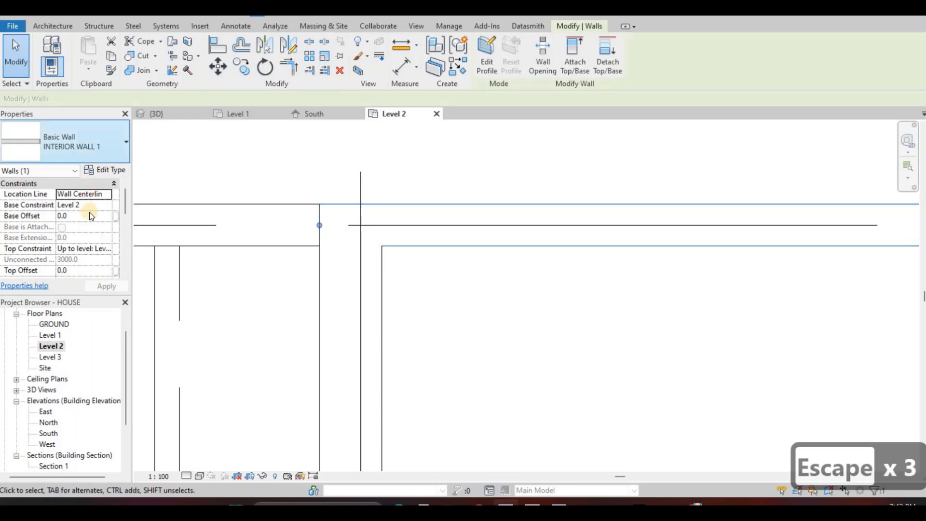
- Change the type of the selected wall segment behind the bed to EXTERIOR WALL 1
left_click(89, 149)
scroll(76, 223, "up", 6)
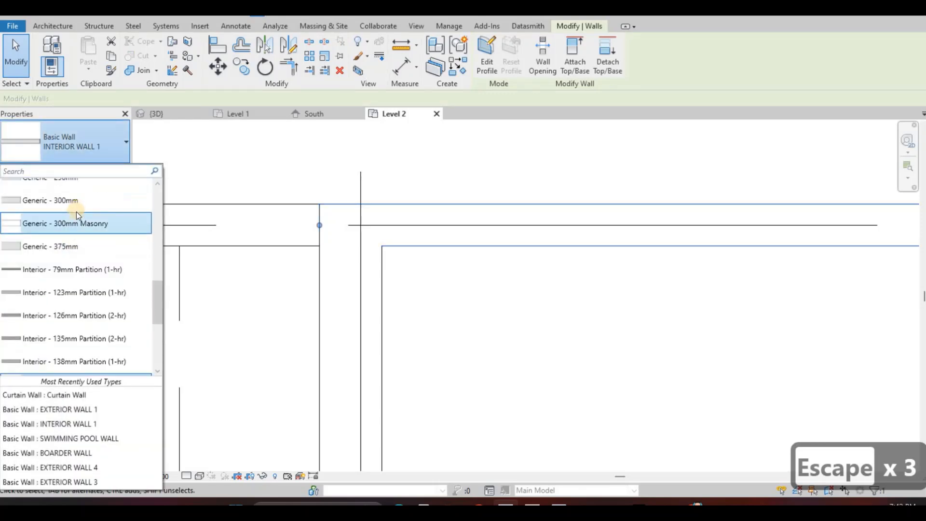
scroll(77, 215, "up", 5)
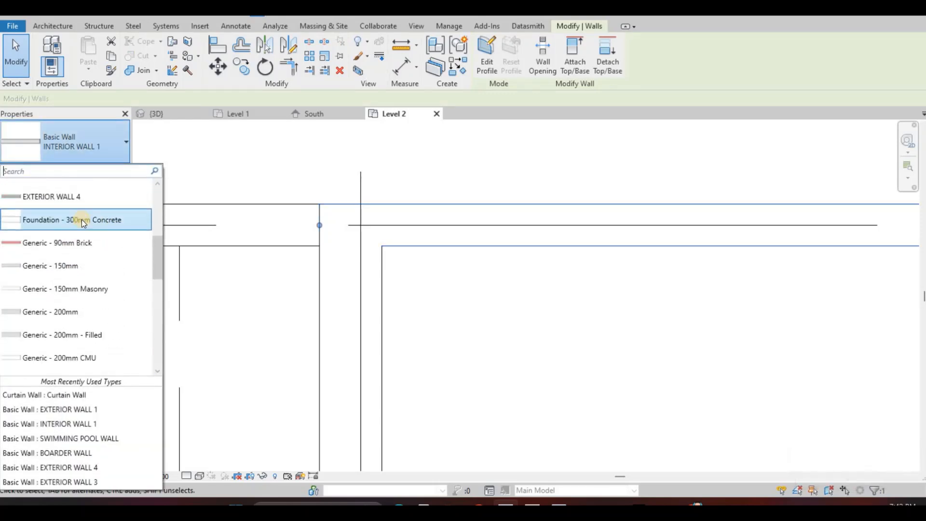
scroll(80, 219, "up", 4)
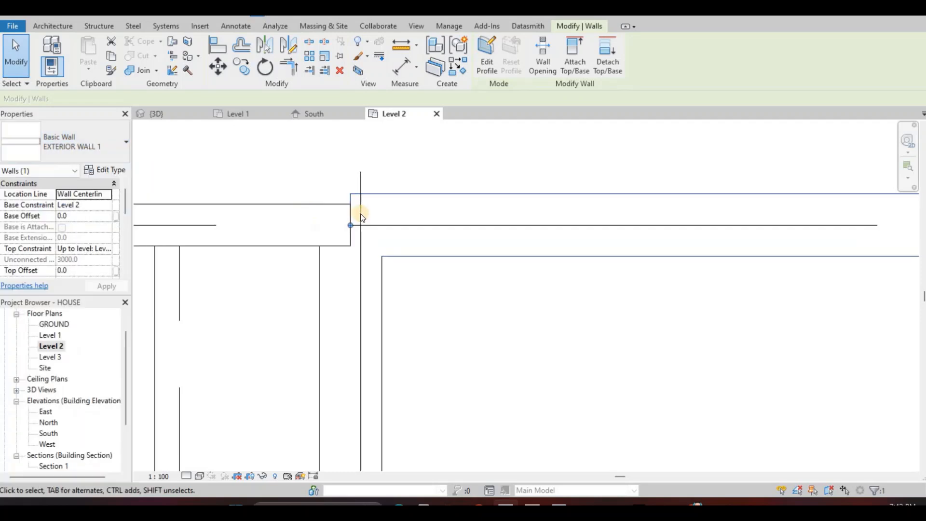
scroll(357, 212, "down", 6)
key("Escape")
scroll(347, 211, "up", 5)
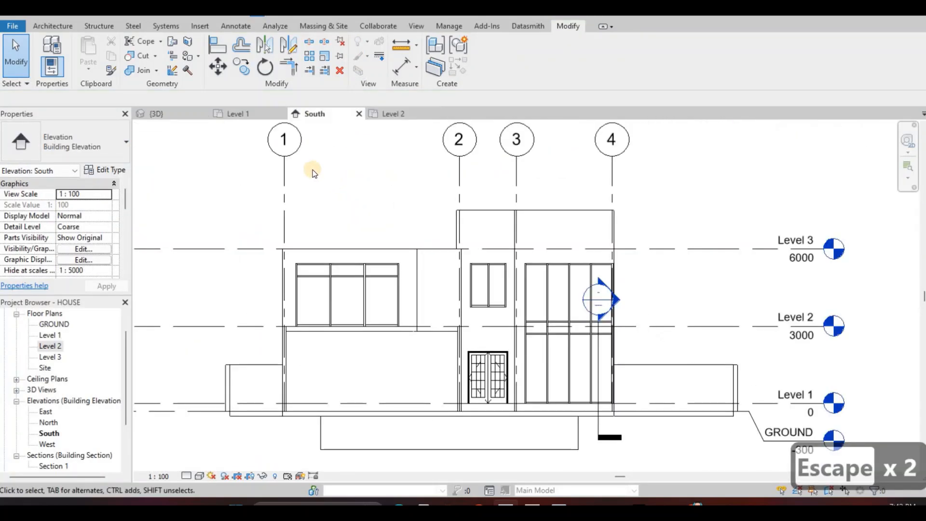
- On the Level 2 plan, set the top offset of the corner bedroom wall behind the bed to 1500
left_click(169, 113)
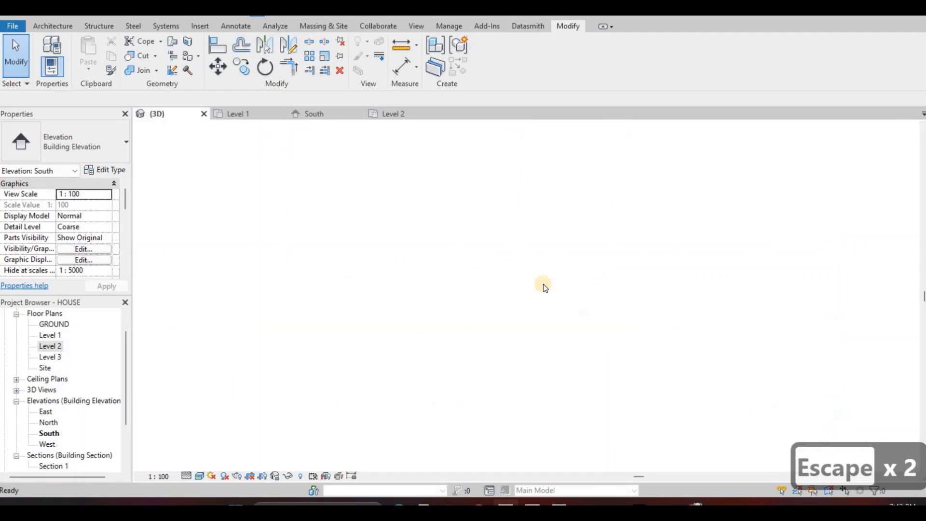
middle_click_drag(351, 332, 448, 342, "shift")
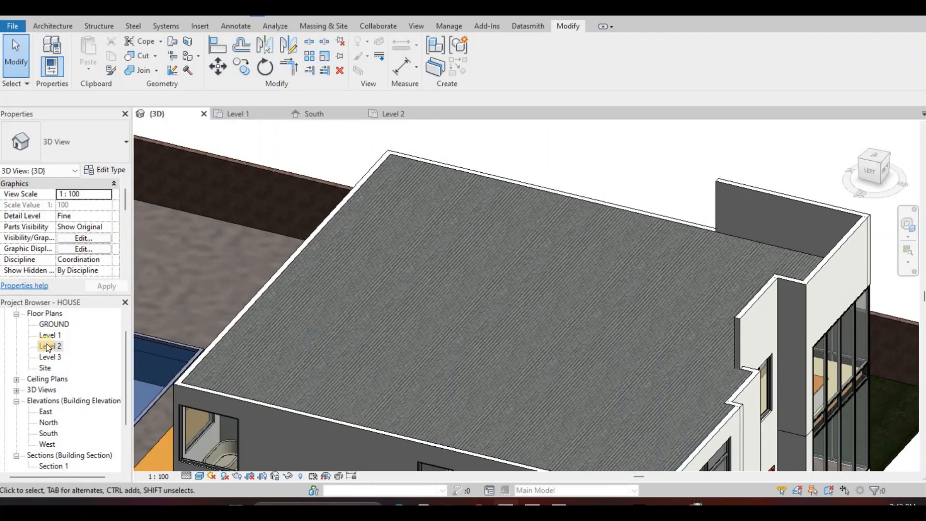
key("Escape")
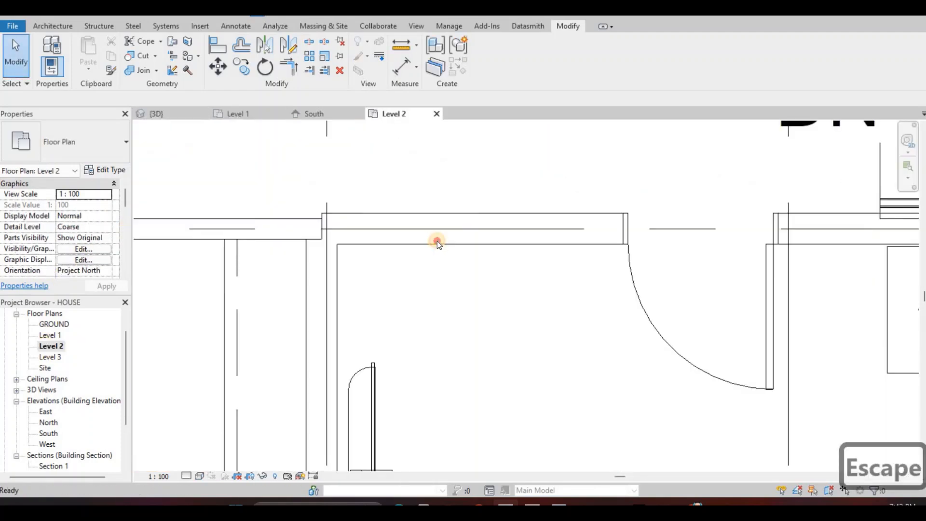
left_click(415, 230)
scroll(162, 212, "down", 5)
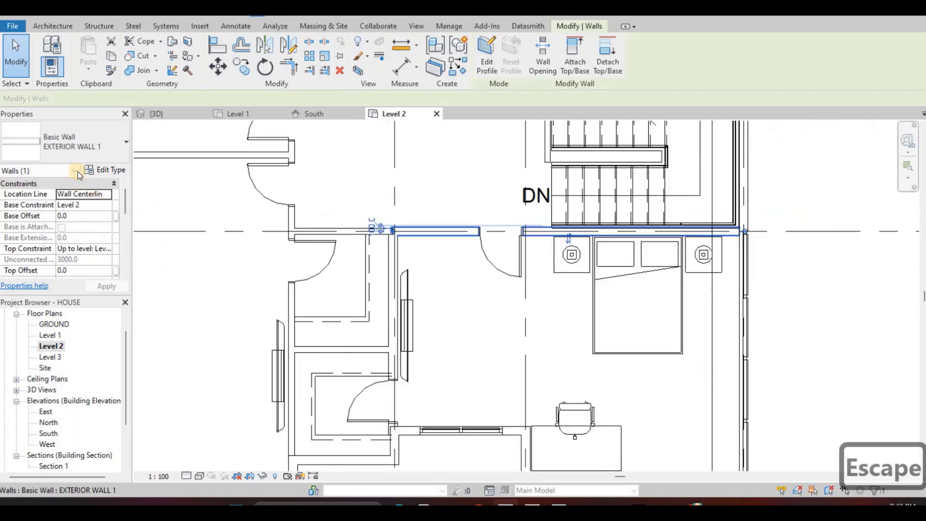
left_click(84, 270)
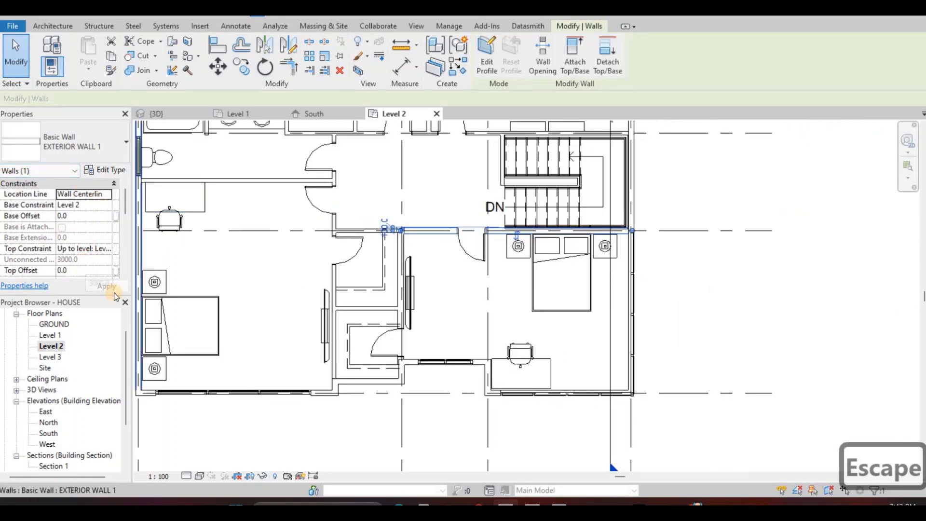
type("1500")
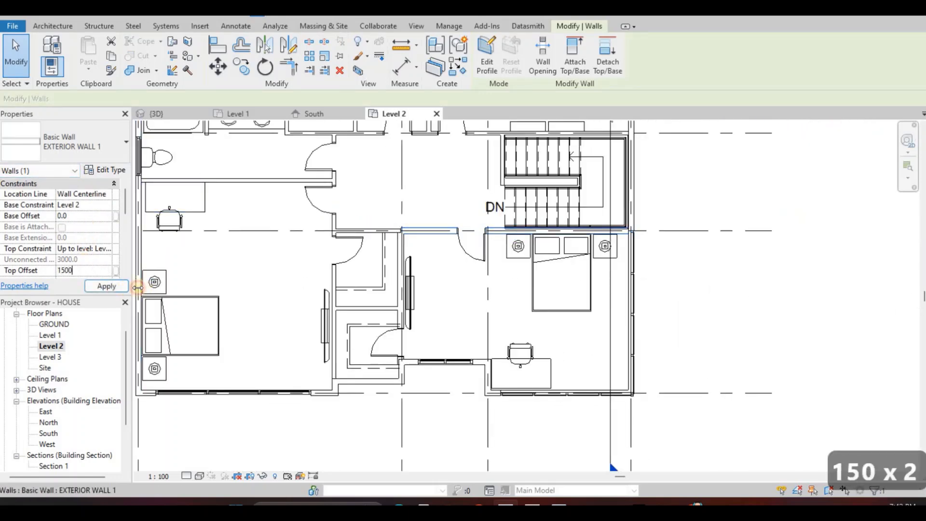
key("Escape")
key("Escape")
key("Escape")
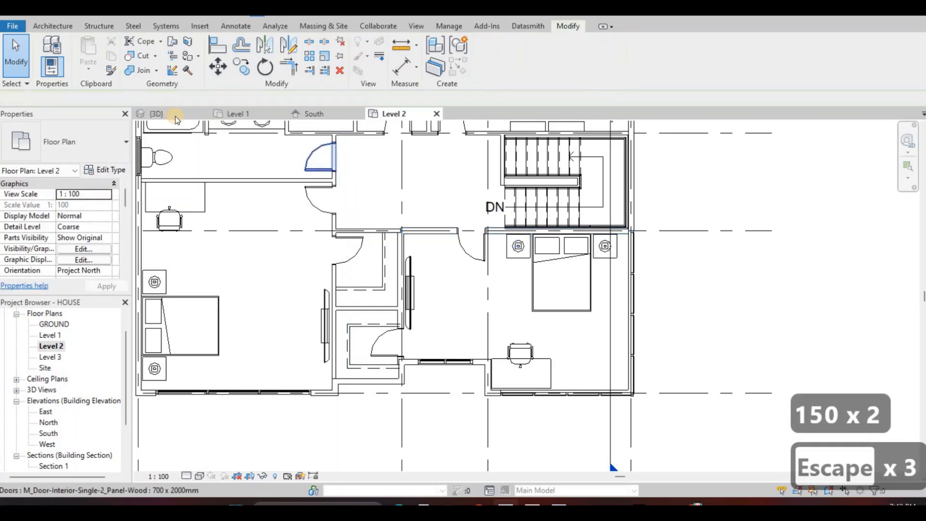
- Edit the footprint of ROOF 1, moving the corner bedroom's front boundary line back to the wall behind the bed
left_click(172, 116)
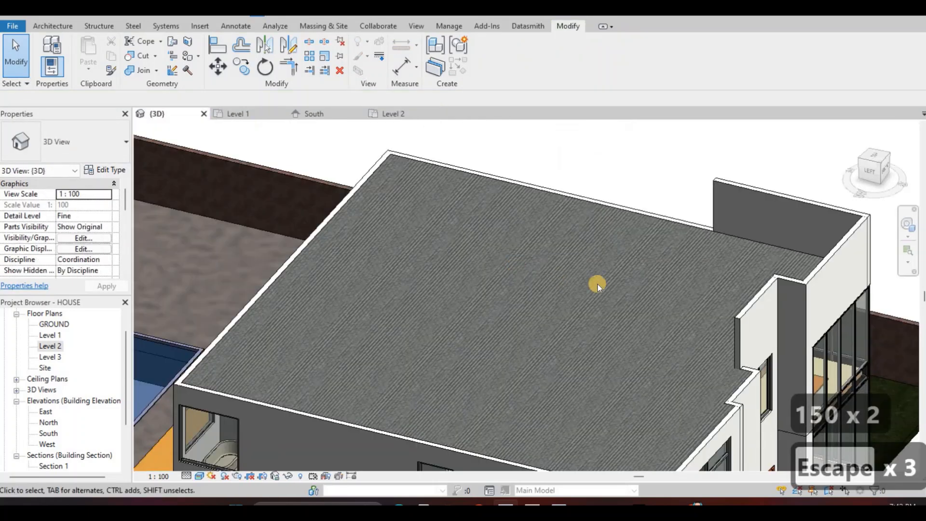
middle_click_drag(623, 287, 677, 252, "shift")
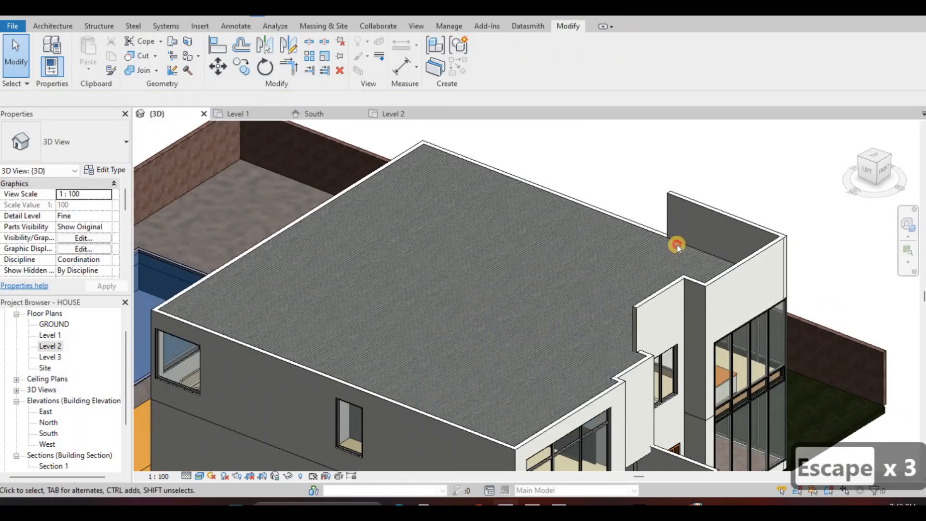
left_click(626, 252)
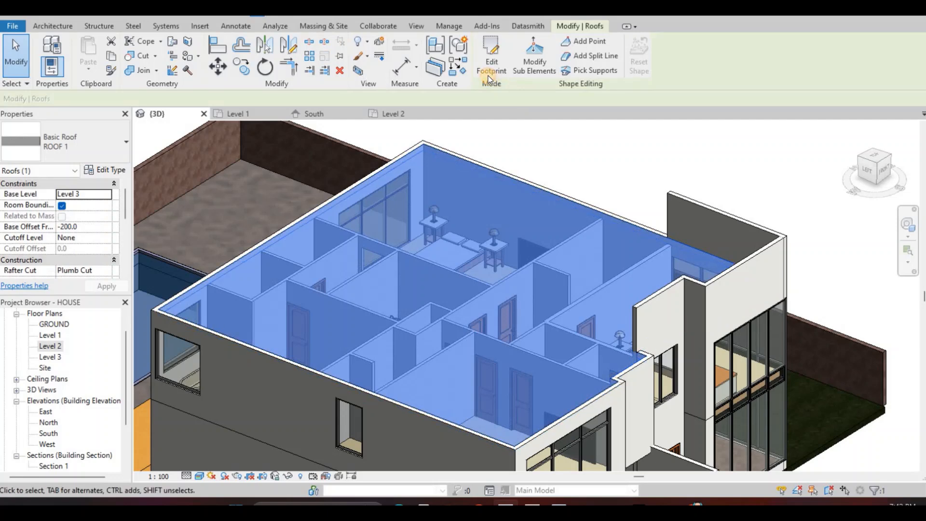
left_click(491, 58)
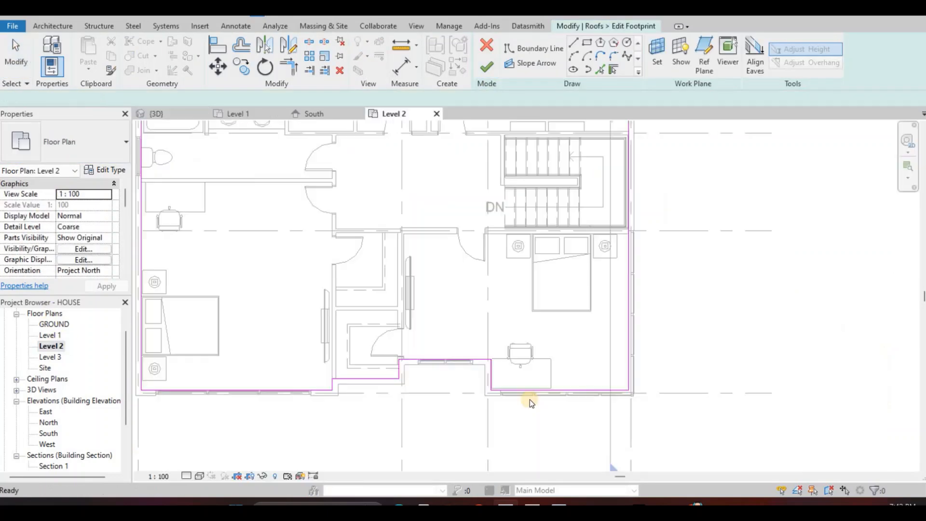
middle_click_drag(537, 387, 535, 395)
left_click_drag(529, 248, 529, 235)
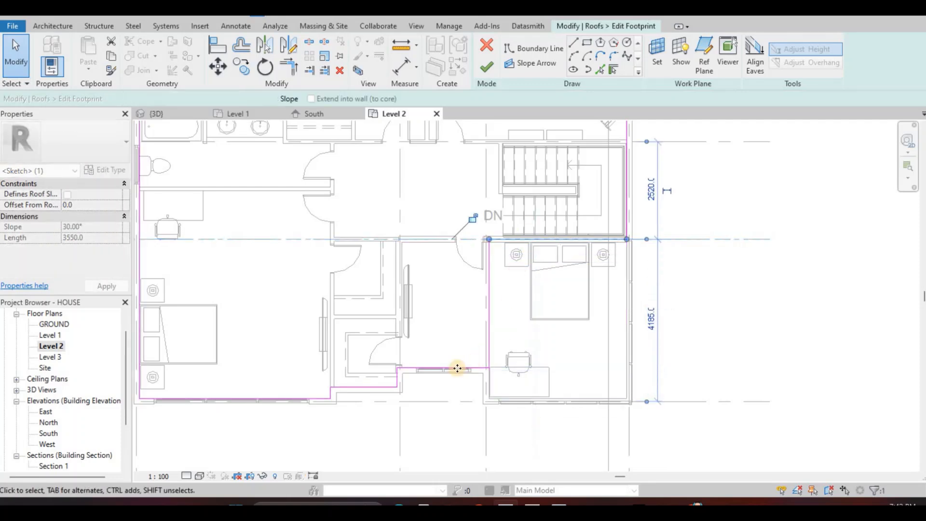
- Move the footprint line at the small front window into the bedroom, and delete it together with the short line joining it to the bed wall
key("Escape")
mouse_move(456, 368)
left_mouse_down()
mouse_move(444, 285)
mouse_move(458, 273)
left_mouse_up()
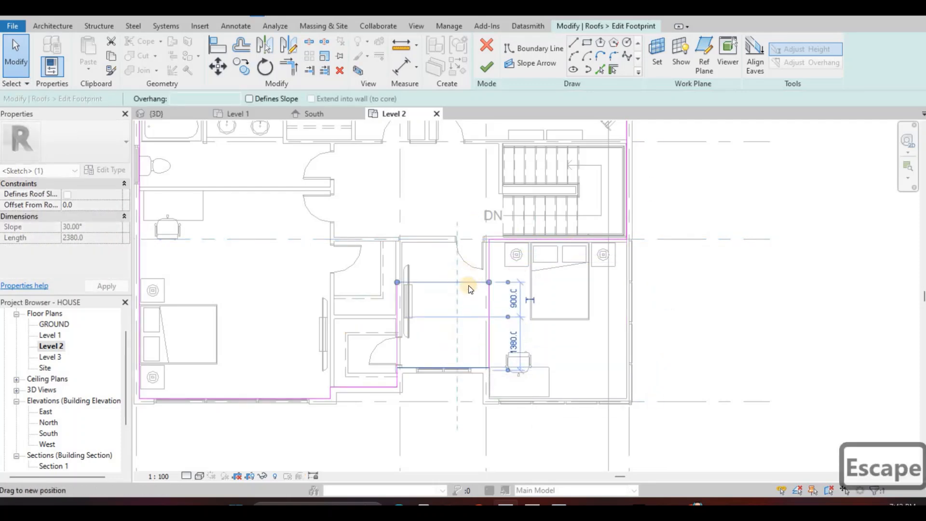
scroll(458, 270, "up", 2)
key("Escape")
left_click(477, 290)
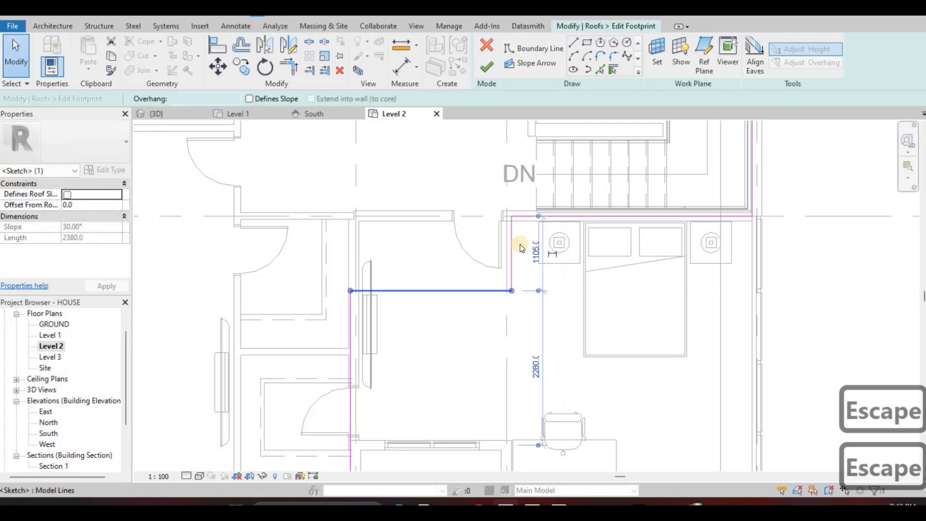
key("Num_Lock")
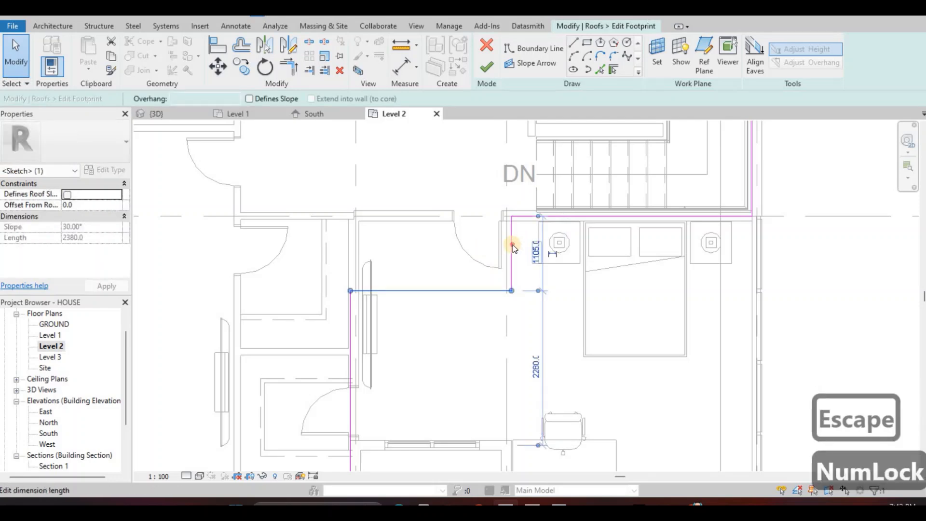
key("Delete")
left_click(512, 245)
key("Delete")
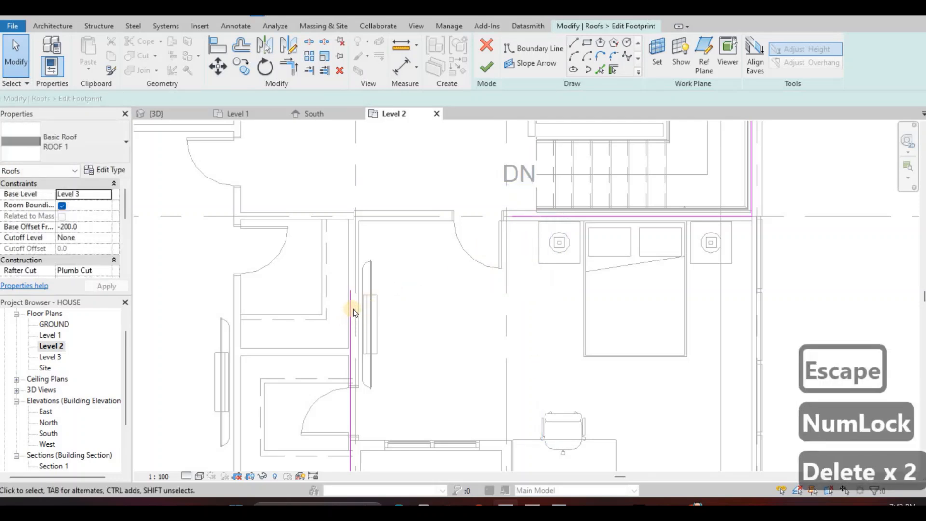
- Move the remaining side footprint line onto the closet-side face of the bedroom wall and trim it to a corner with the line behind the bed
scroll(354, 308, "up", 3)
left_click(358, 299)
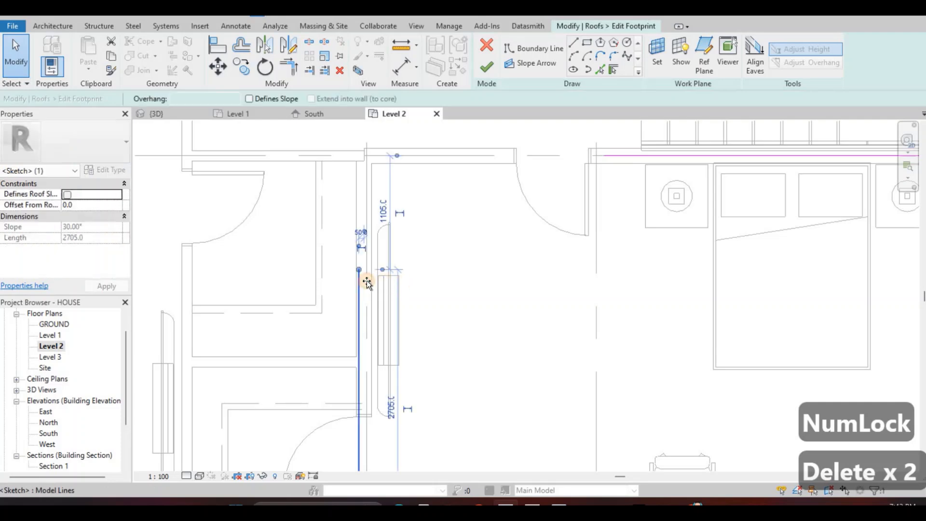
mouse_move(367, 282)
left_mouse_down()
mouse_move(353, 277)
mouse_move(380, 264)
left_mouse_up()
scroll(379, 279, "down", 2)
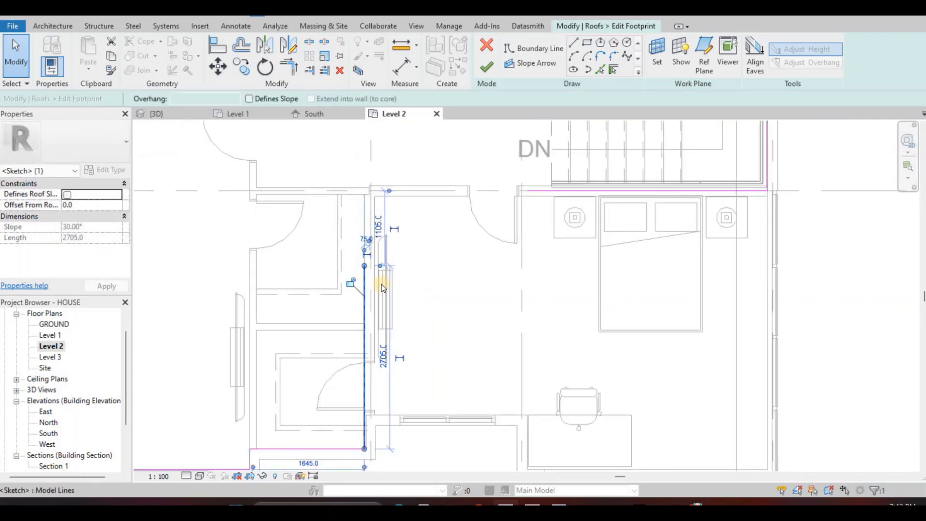
key("t")
key("r")
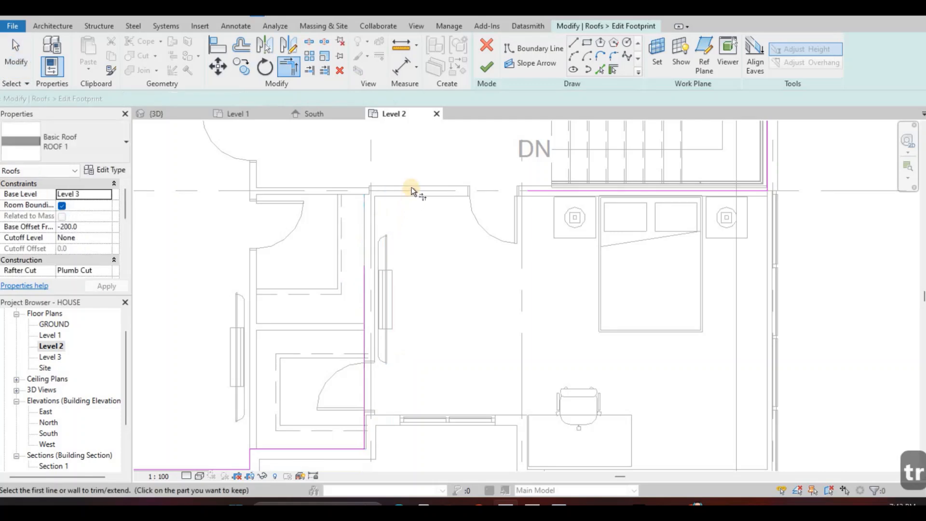
left_click(537, 190)
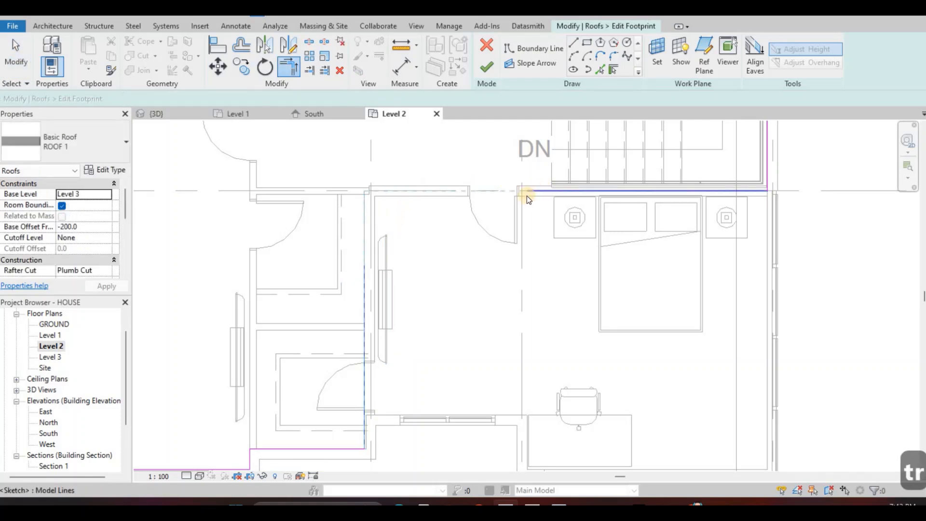
key("Escape")
key("Escape")
- Adjust the footprint line along the wall behind the bed and finish the roof footprint
scroll(530, 178, "up", 2)
left_click(529, 181)
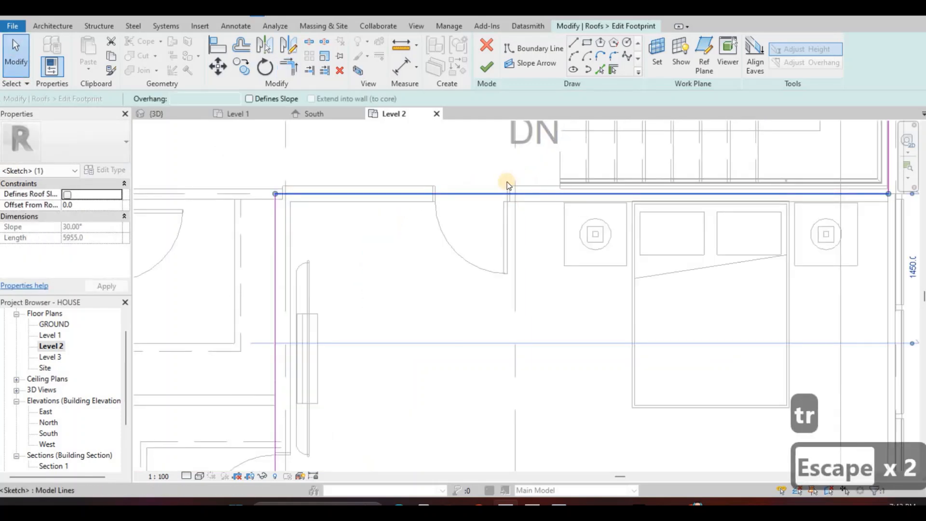
left_click_drag(491, 182, 484, 193)
key("Escape")
scroll(491, 183, "down", 3)
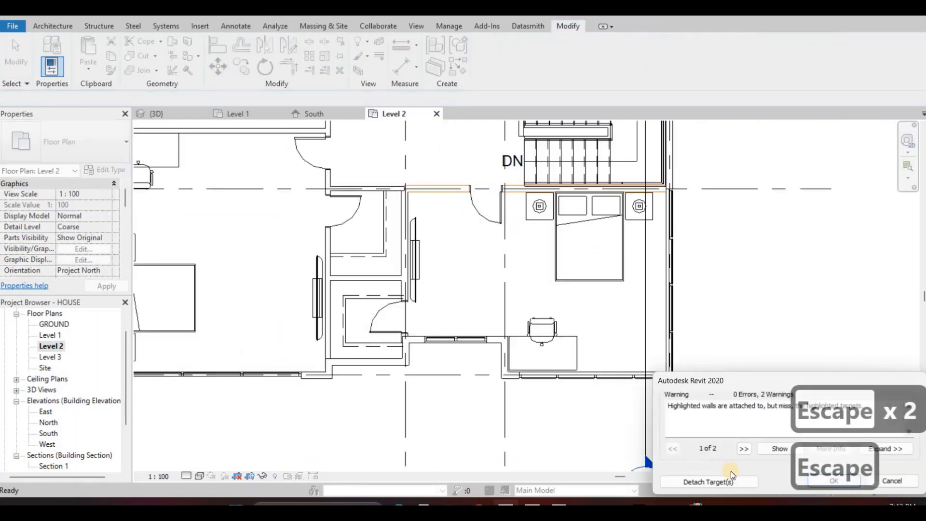
- Detach the highlighted walls from the roof targets they miss, and check the constraints of the wall behind the bed
left_click(716, 477)
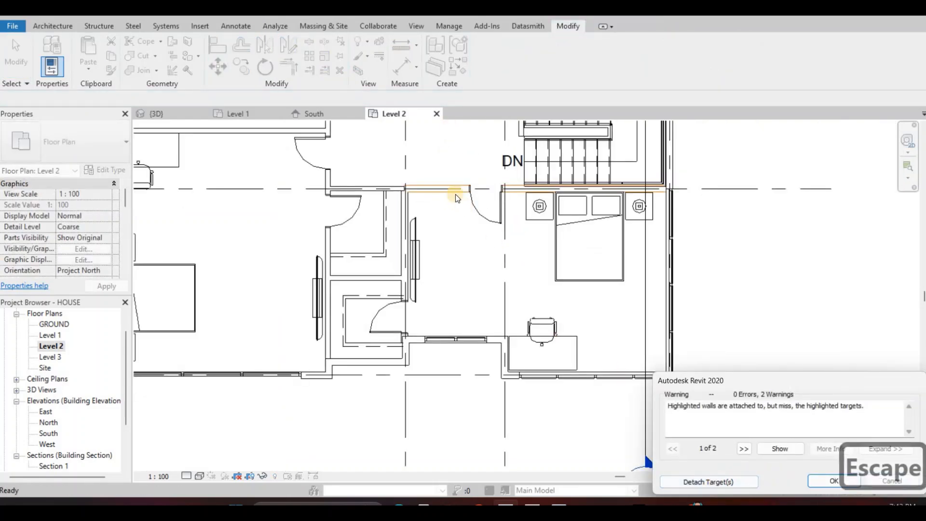
key("Escape")
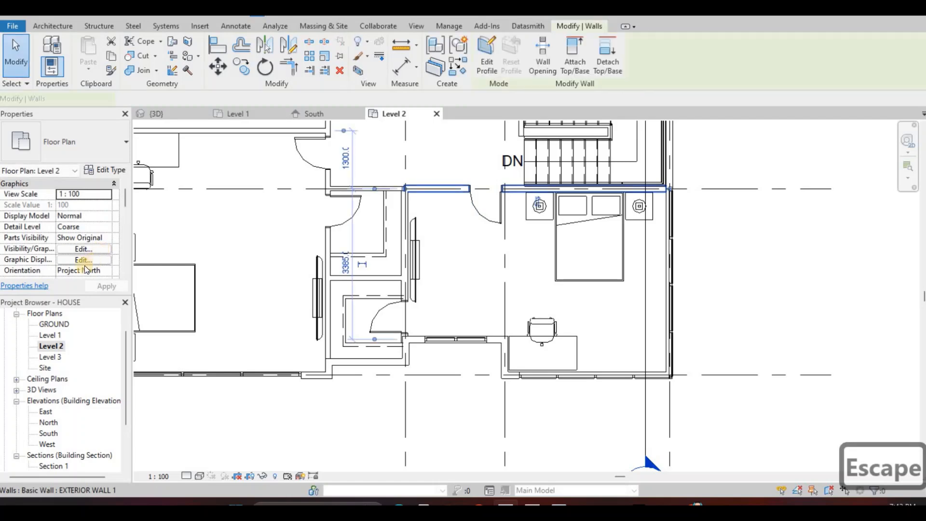
left_click(100, 249)
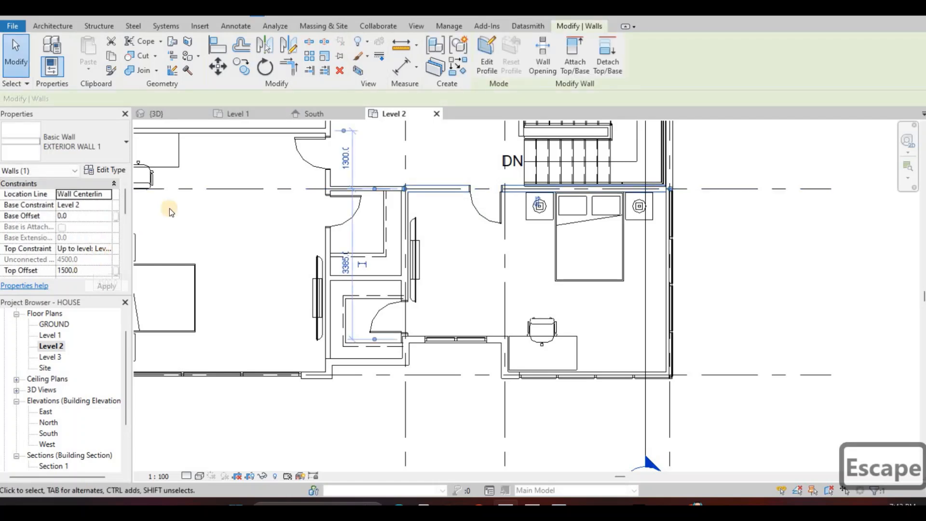
key("Escape")
- Return to the 3D view and examine how the raised corner bedroom walls stand above the main roof
left_click(175, 113)
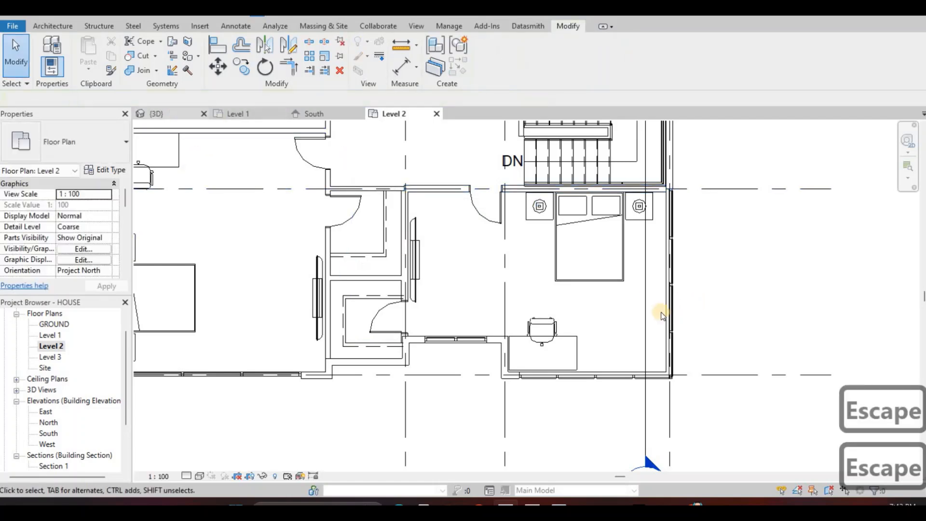
key("Caps_Lock")
middle_click_drag(665, 331, 633, 344)
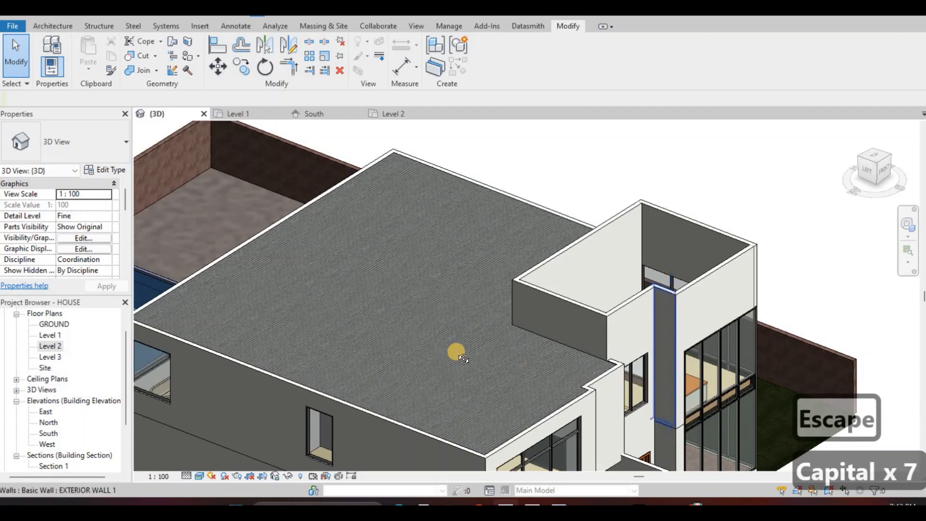
middle_click_drag(511, 332, 511, 233, "shift")
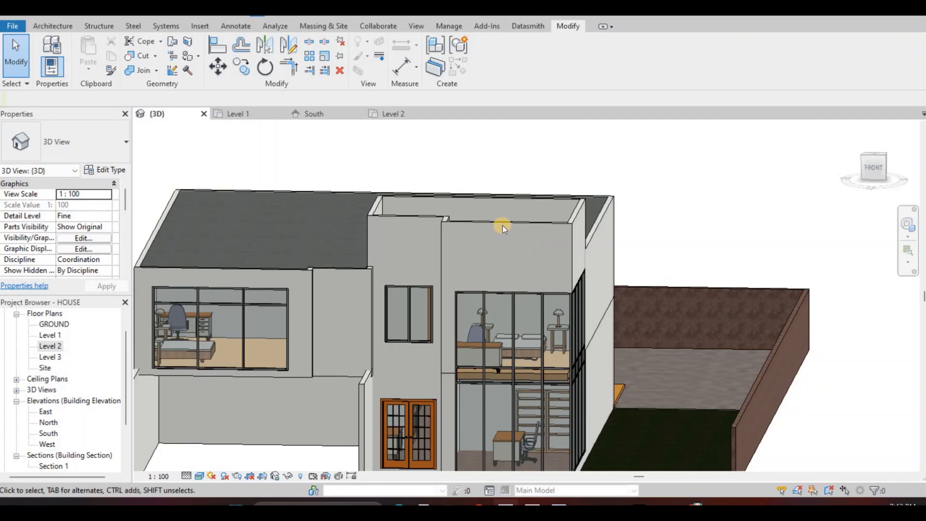
key("Tab")
key("Escape")
- Set the top offset of the six raised corner bedroom walls to 700
left_click(438, 212)
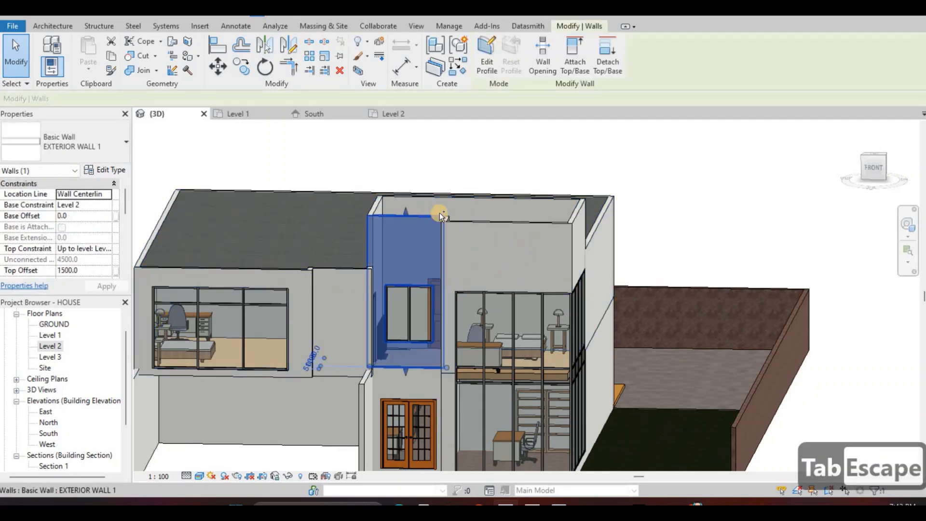
middle_click_drag(439, 212, 476, 206, "shift")
left_click(441, 219, "ctrl")
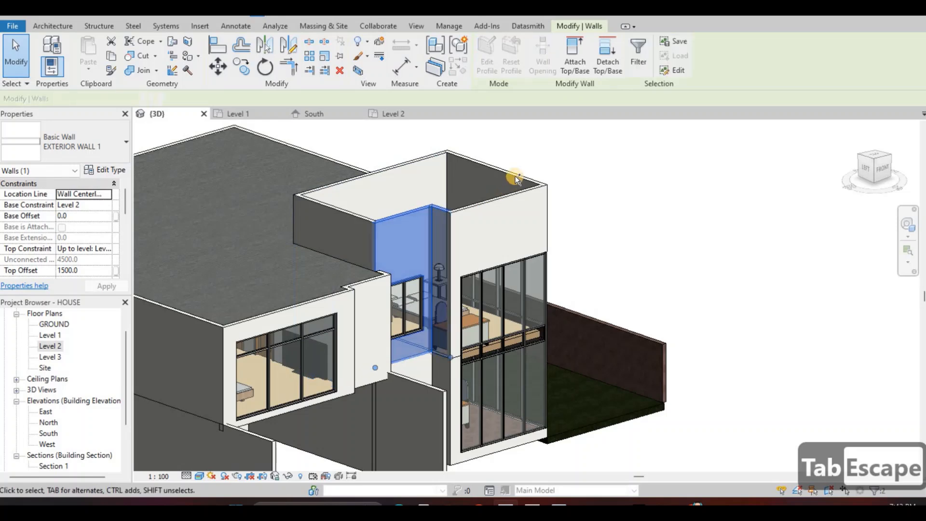
left_click(424, 165, "ctrl")
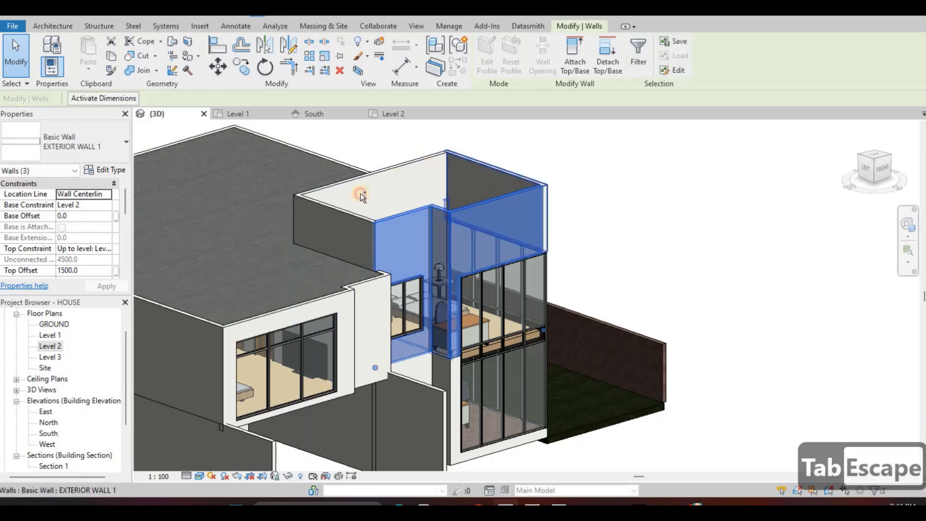
left_click(332, 213, "ctrl")
left_click(92, 270)
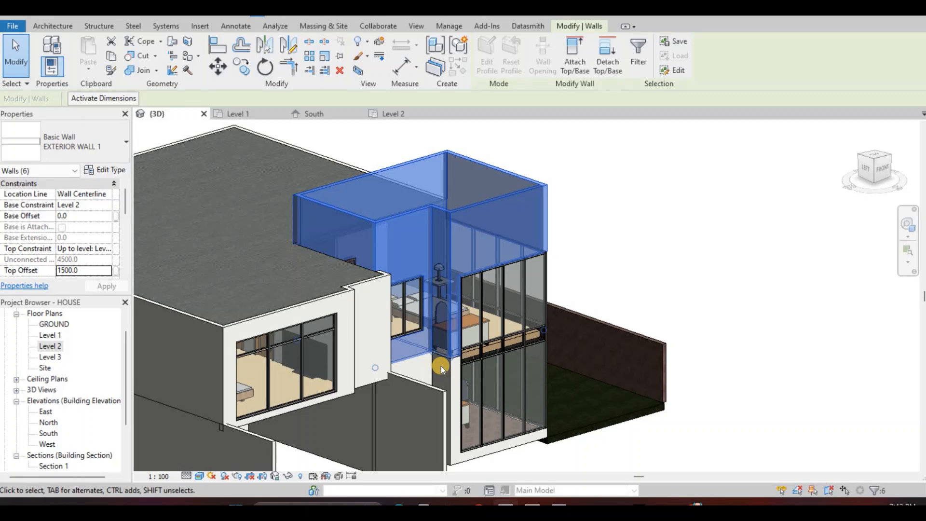
key("Home")
key("Home")
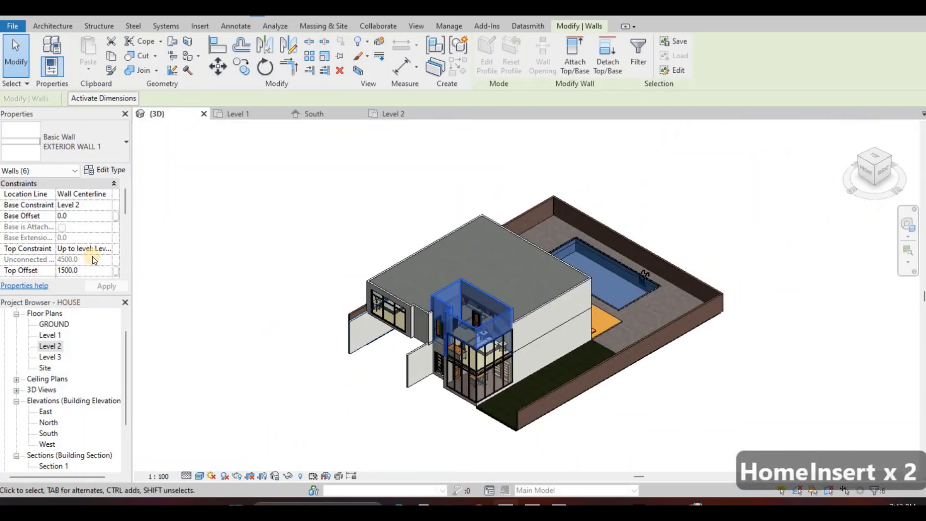
key("Home")
key("Insert")
key("Home")
key("Insert")
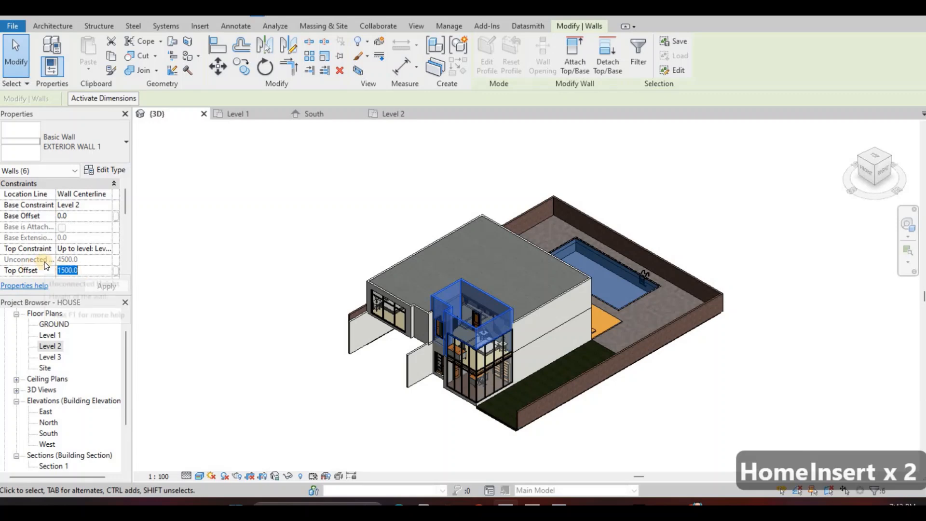
key("Home")
key("Num_Lock")
type("700")
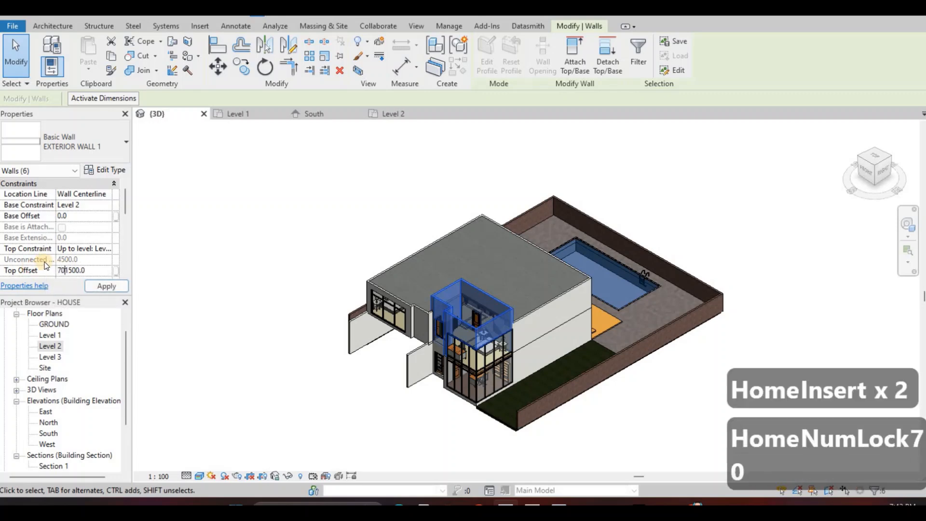
key("ctrl+a")
type("700")
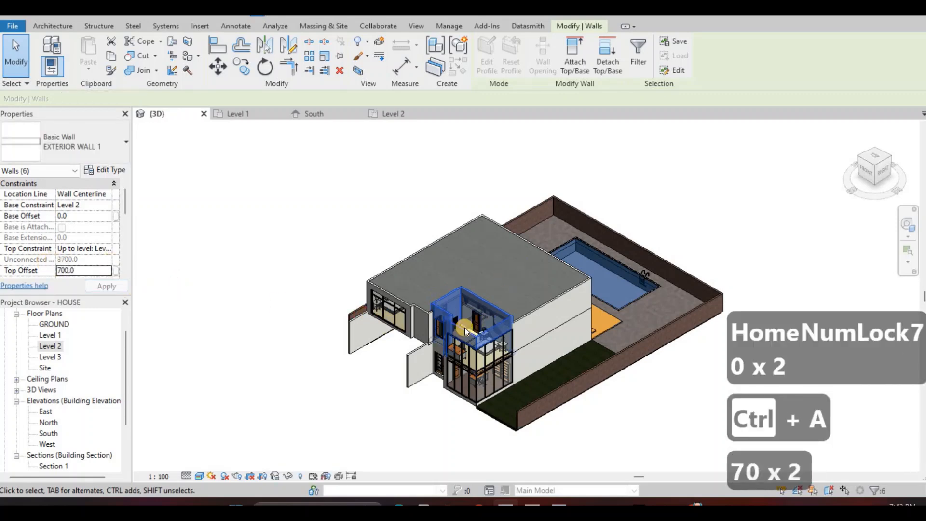
middle_click_drag(464, 327, 547, 280, "shift")
key("Escape")
- Set the top offset of the six corner bedroom walls to 1000 above Level 3
scroll(462, 324, "up", 5)
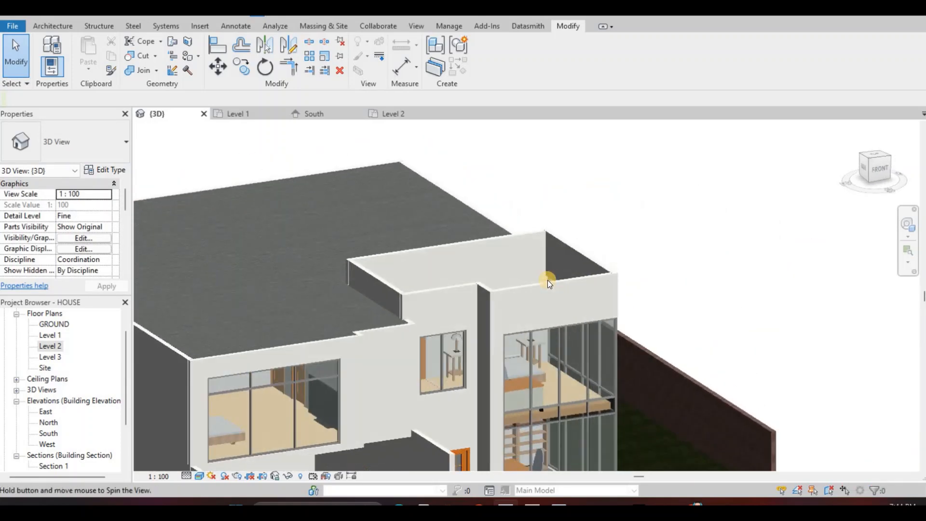
left_click(577, 255)
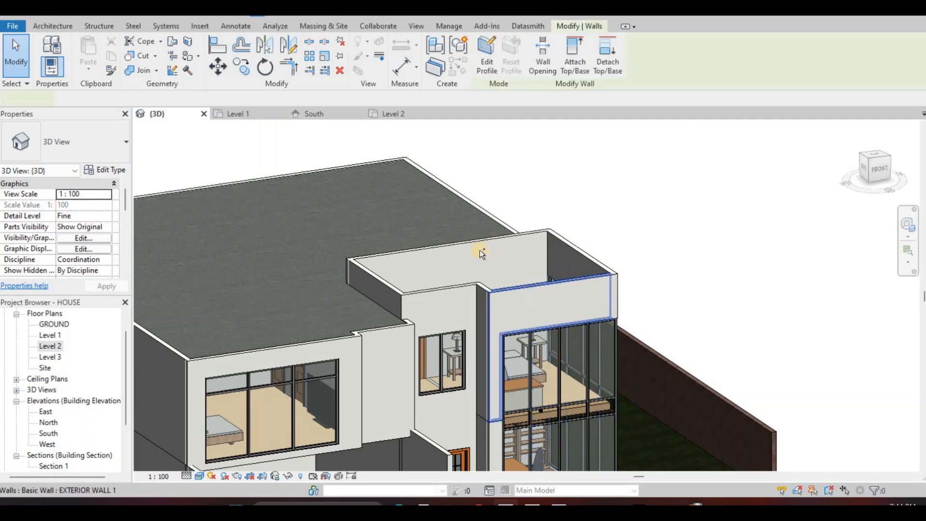
left_click(375, 279, "ctrl")
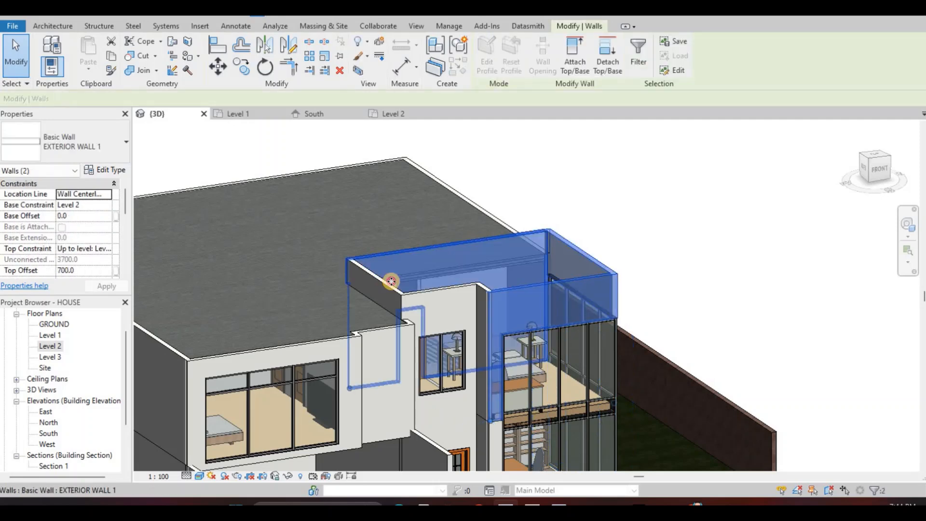
left_click(481, 290, "ctrl")
left_click(482, 286, "ctrl")
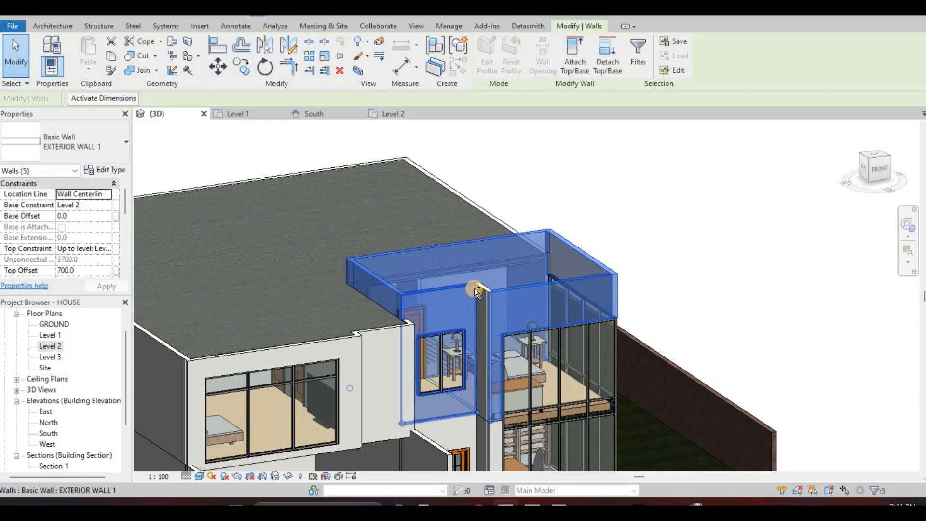
scroll(462, 284, "up", 3)
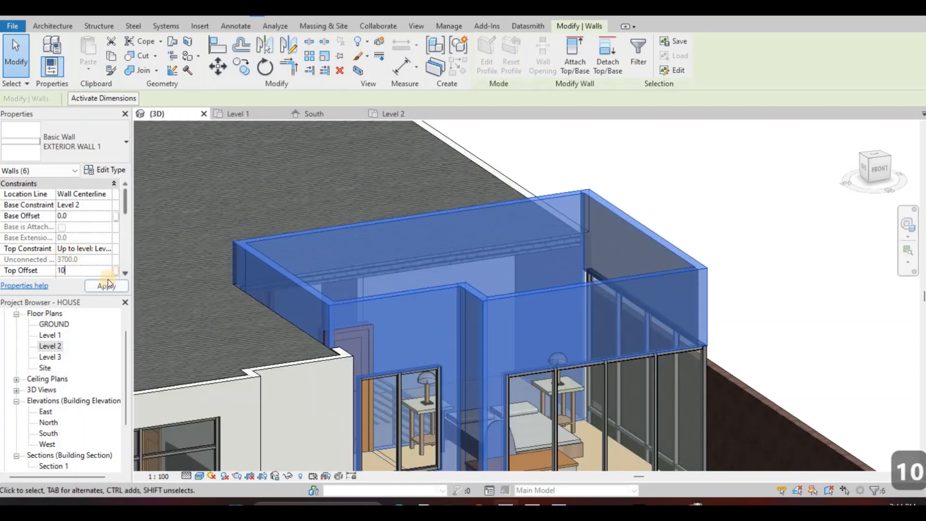
type("00")
left_click(104, 287)
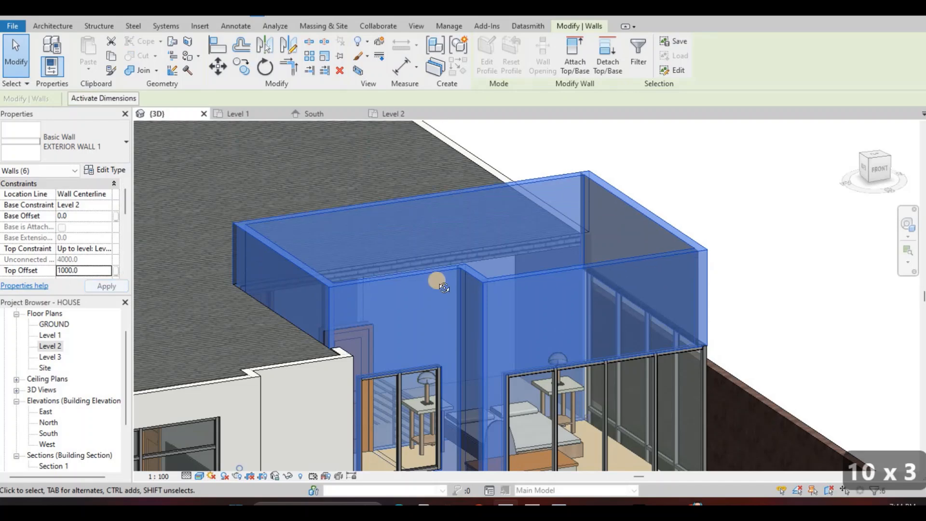
key("Escape")
key("Escape")
- Stretch the corner bedroom's front curtain wall upward to just below the parapet, at a top offset of about 3643
mouse_move(349, 307)
middle_mouse_down("shift")
mouse_move(324, 308)
mouse_move(343, 313)
mouse_move(352, 302)
middle_mouse_up("shift")
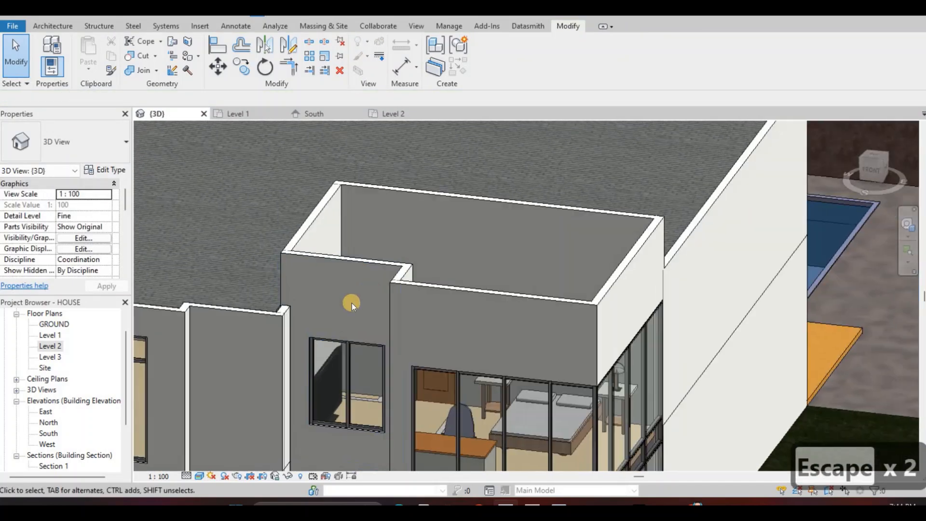
middle_click_drag(264, 319, 464, 332, "shift")
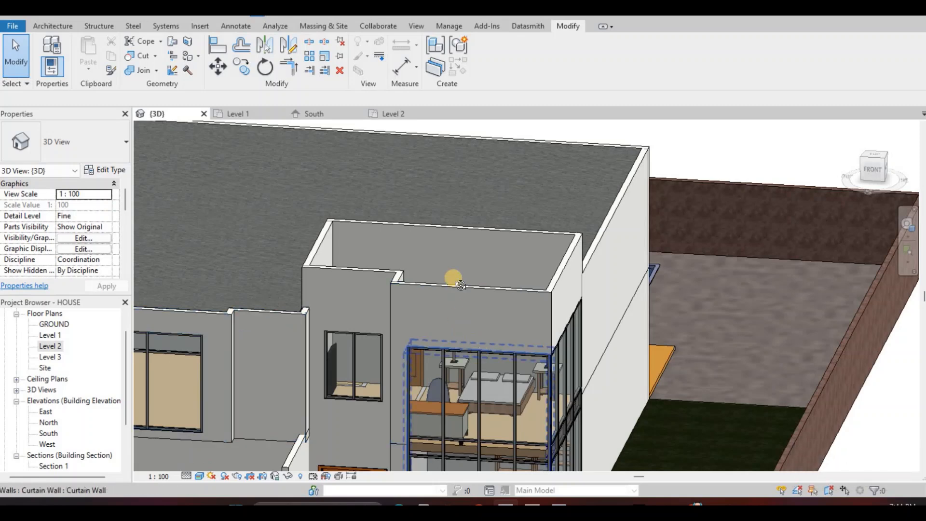
middle_click_drag(471, 327, 459, 305, "shift")
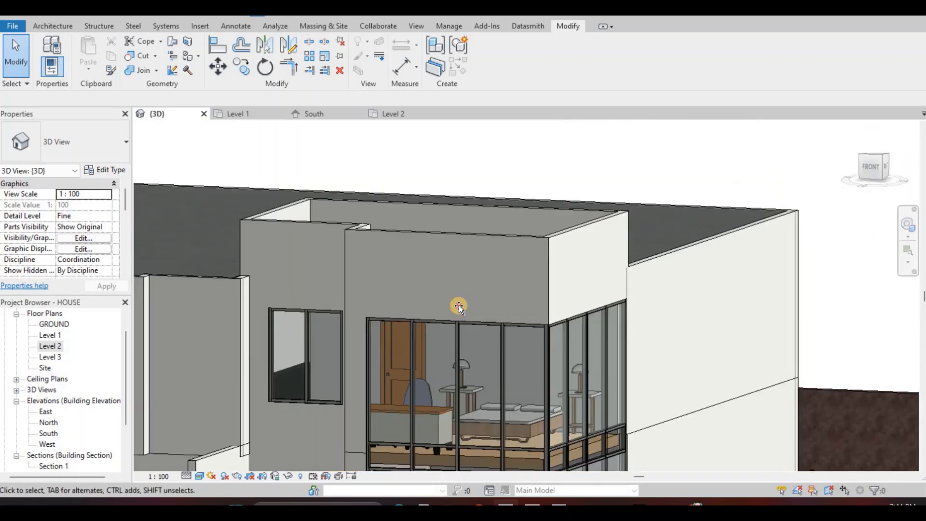
left_click(460, 261)
left_click_drag(460, 258, 460, 255)
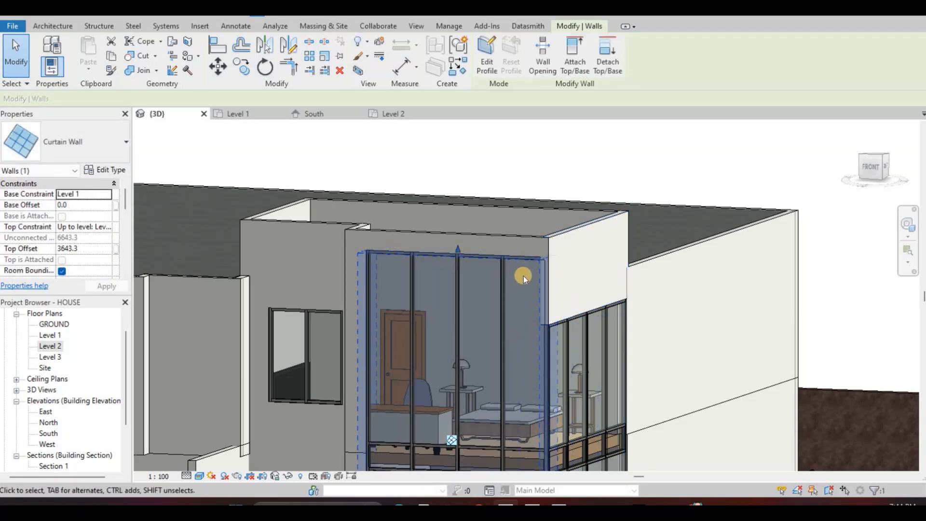
- Align the top of the side curtain wall with the top of the front curtain wall
key("a")
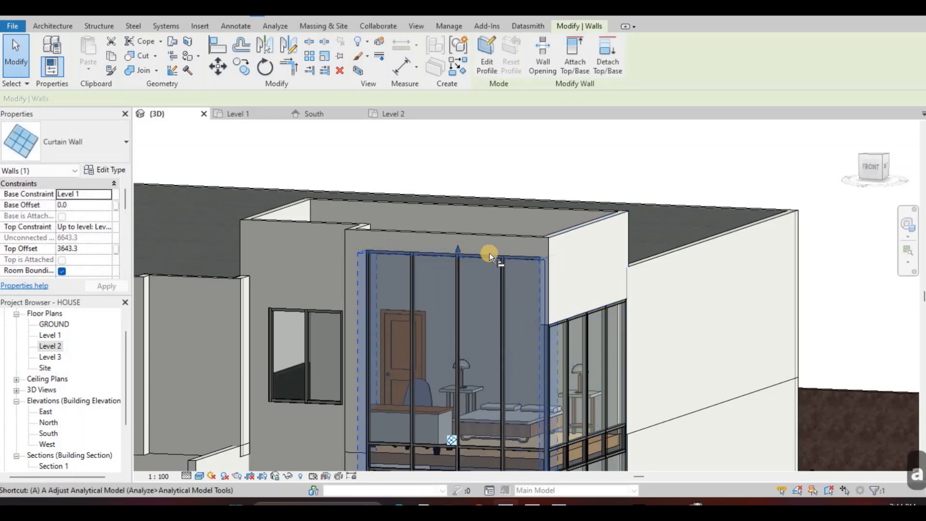
key("l")
left_click(579, 310)
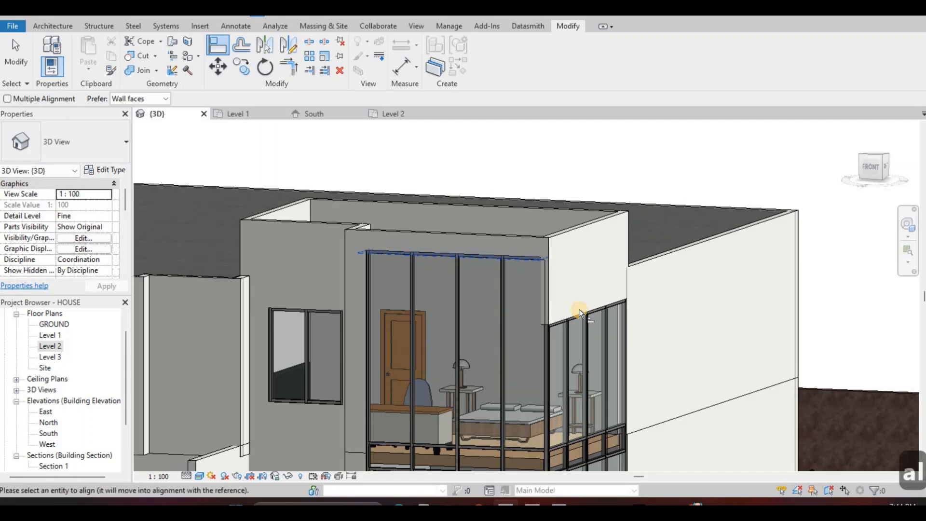
left_click(562, 312)
key("Escape")
- Examine the heightened corner glazing and the open top of the corner bedroom from several angles
middle_click_drag(429, 335, 614, 310, "shift")
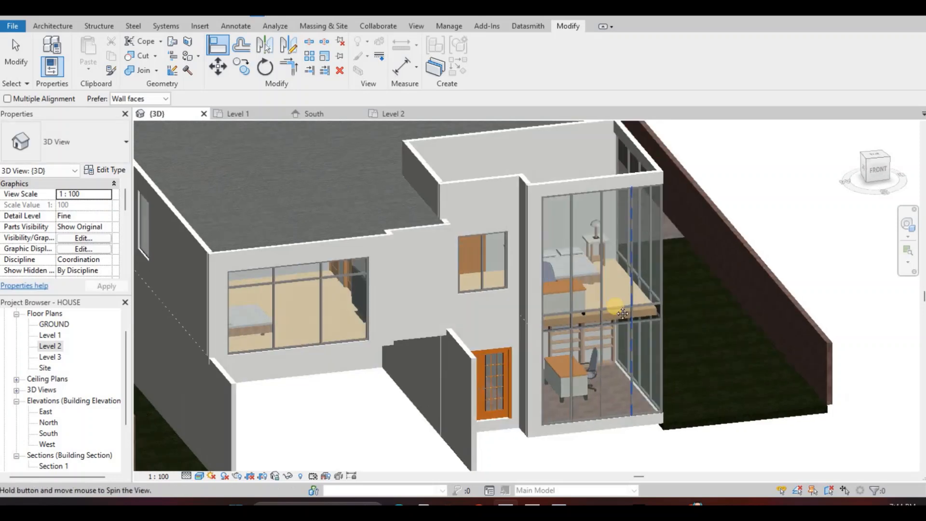
middle_click_drag(506, 196, 462, 204, "shift")
scroll(462, 208, "up", 4)
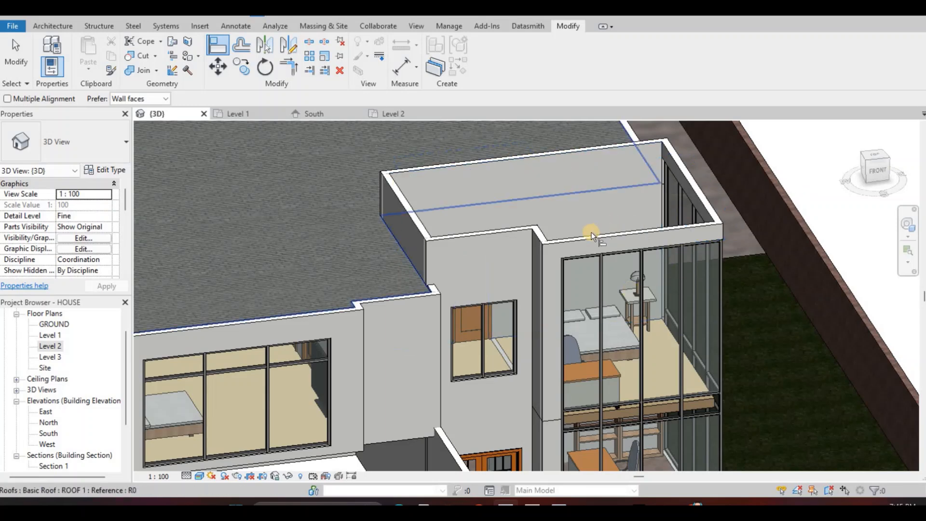
left_click(607, 305)
middle_click_drag(578, 359, 507, 216, "shift")
scroll(654, 379, "up", 3)
scroll(655, 379, "down", 5)
middle_click_drag(265, 283, 406, 250, "shift")
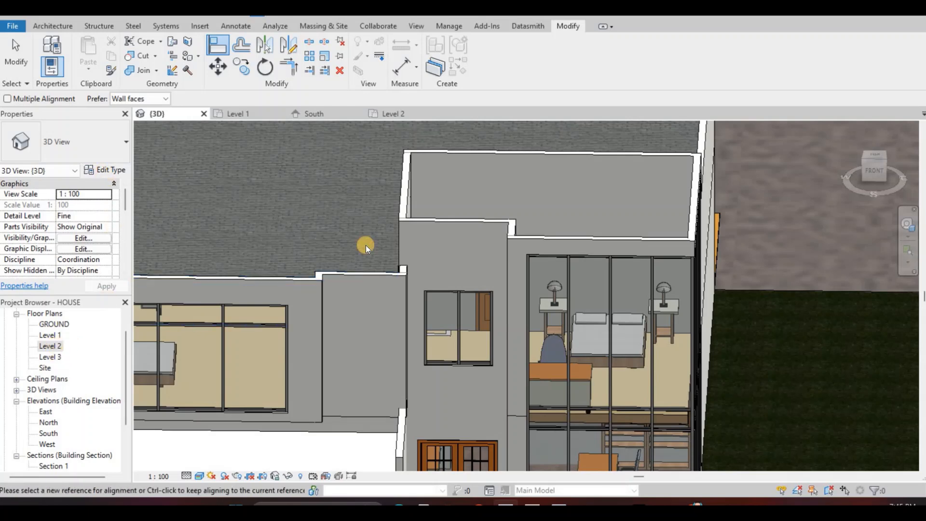
- Open the Level 2 floor plan and try to start a Roof by Extrusion using a picked work plane
double_click(51, 346)
scroll(406, 250, "down", 4)
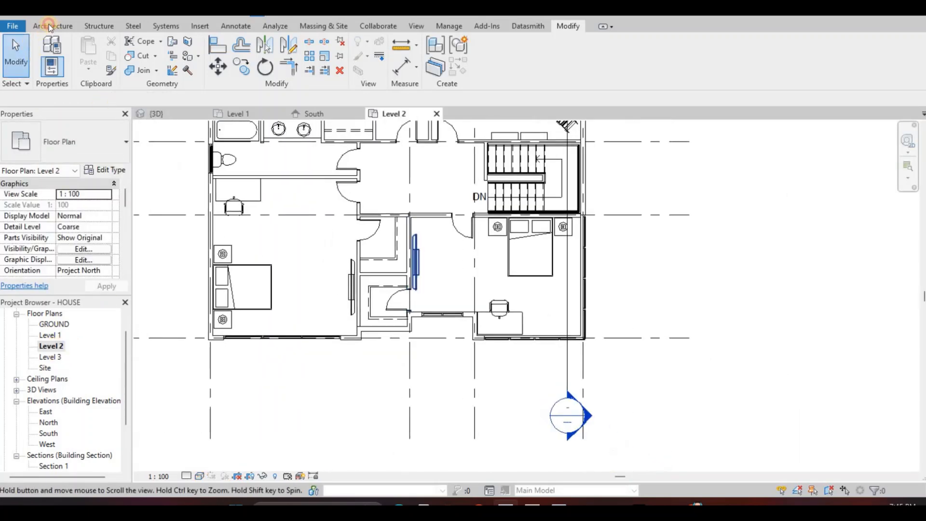
left_click(52, 26)
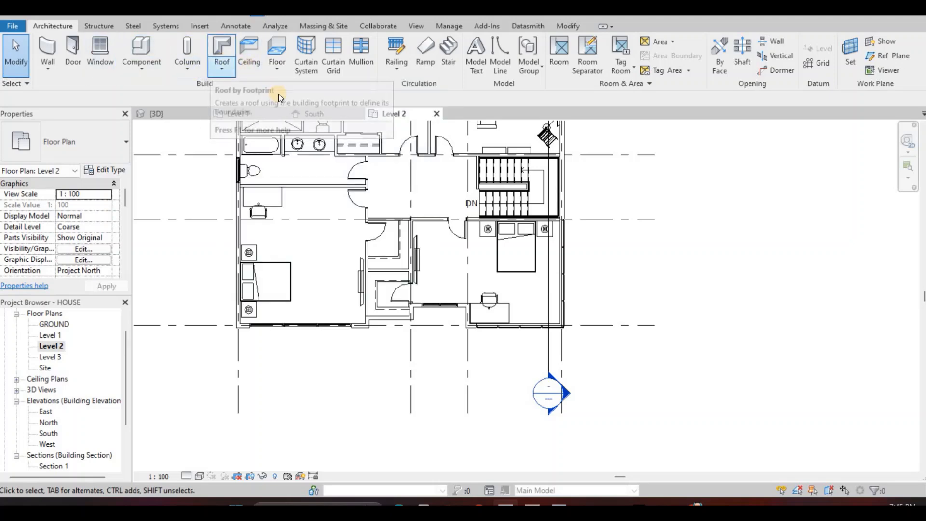
left_click(221, 69)
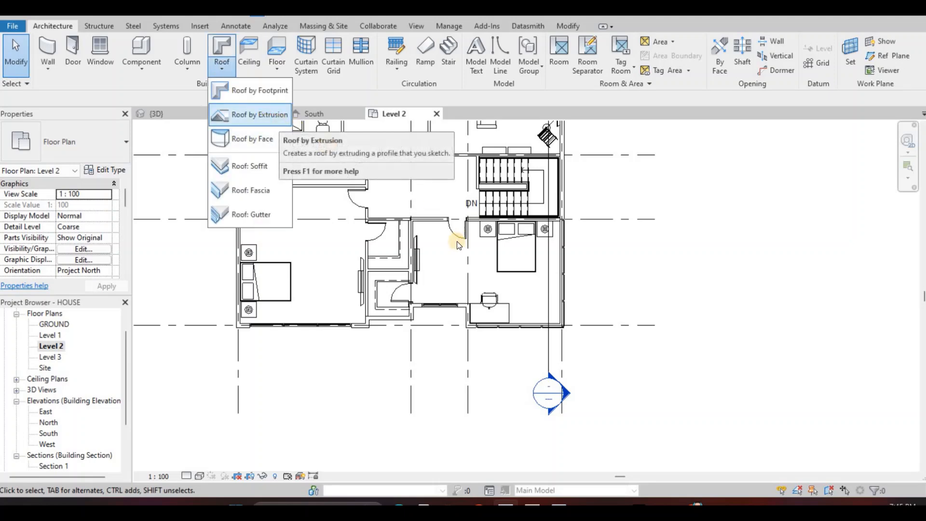
left_click(285, 118)
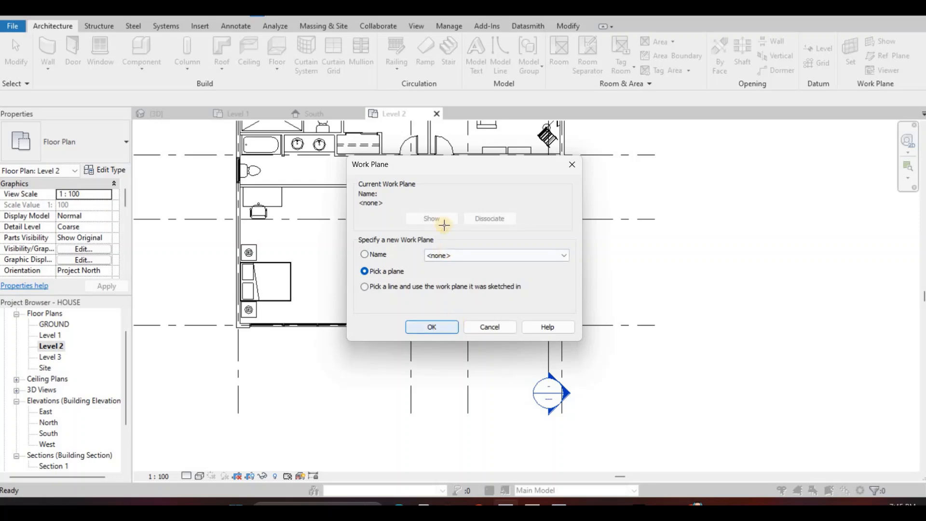
key("Return")
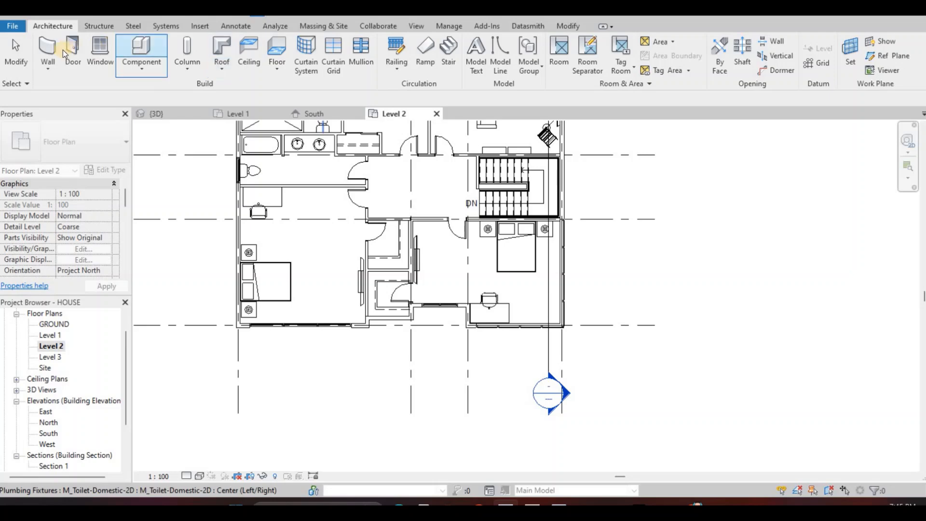
left_click(143, 68)
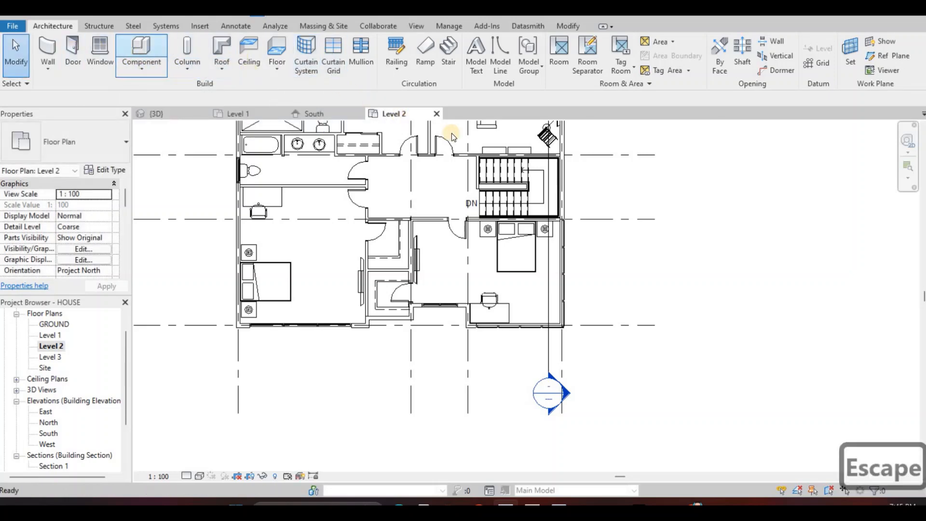
scroll(434, 222, "down", 1)
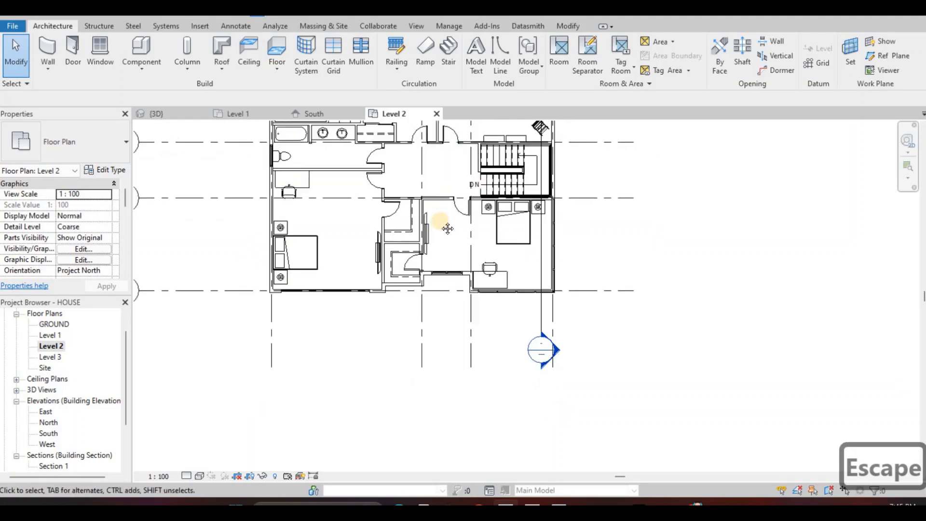
key("Escape")
key("Escape")
key("Escape")
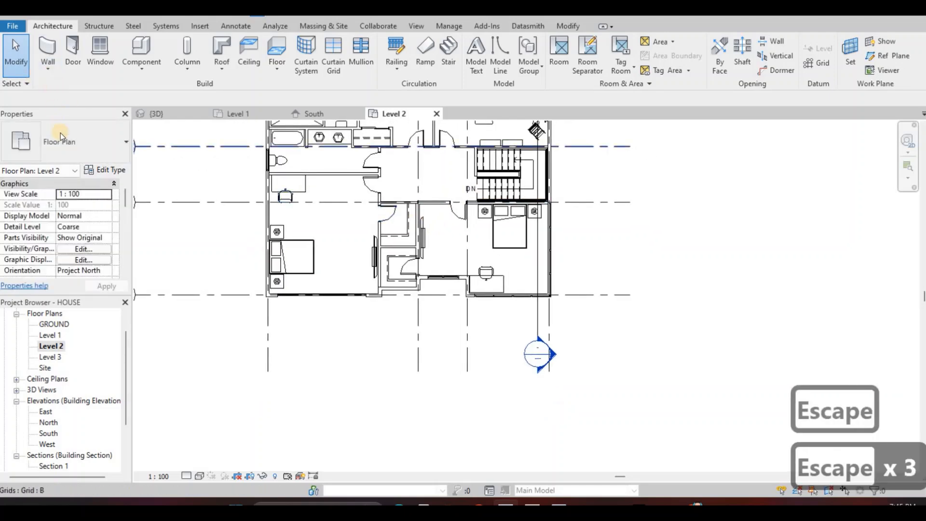
left_click(47, 67)
key("Escape")
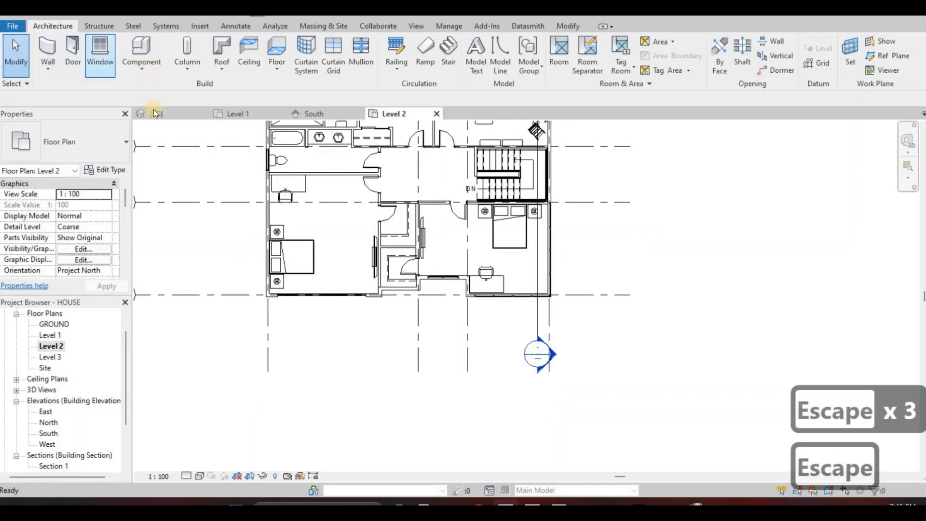
- Start an in-place model in the Roofs category, named Roofs 1, from the Level 2 floor plan
left_click(141, 66)
left_click(150, 115)
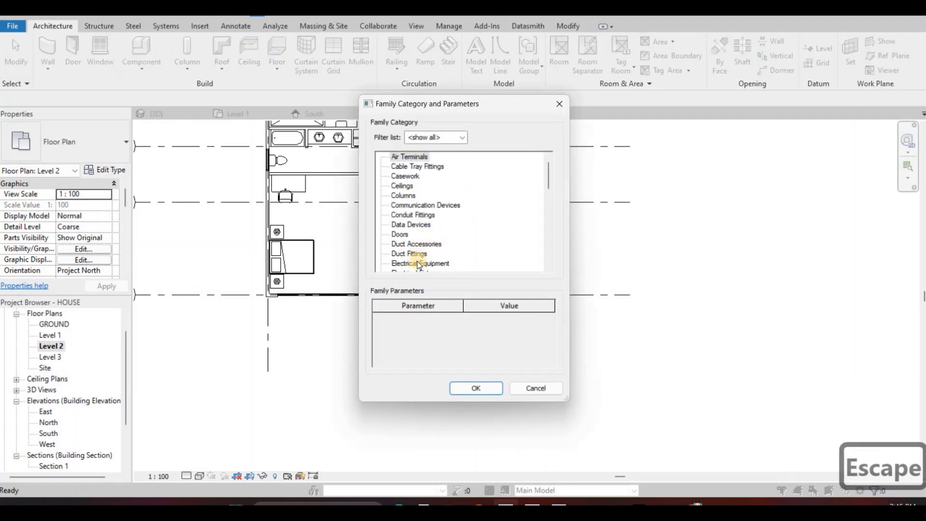
scroll(420, 255, "down", 2)
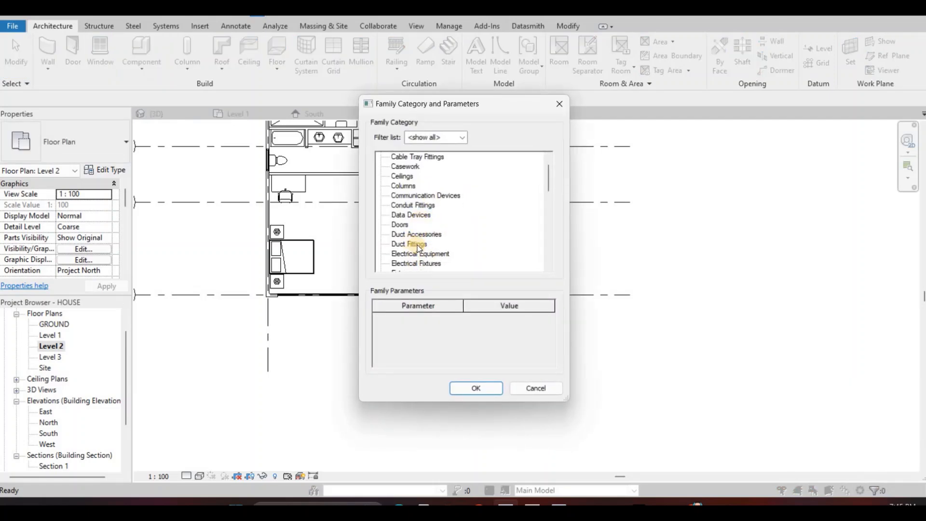
scroll(412, 247, "down", 4)
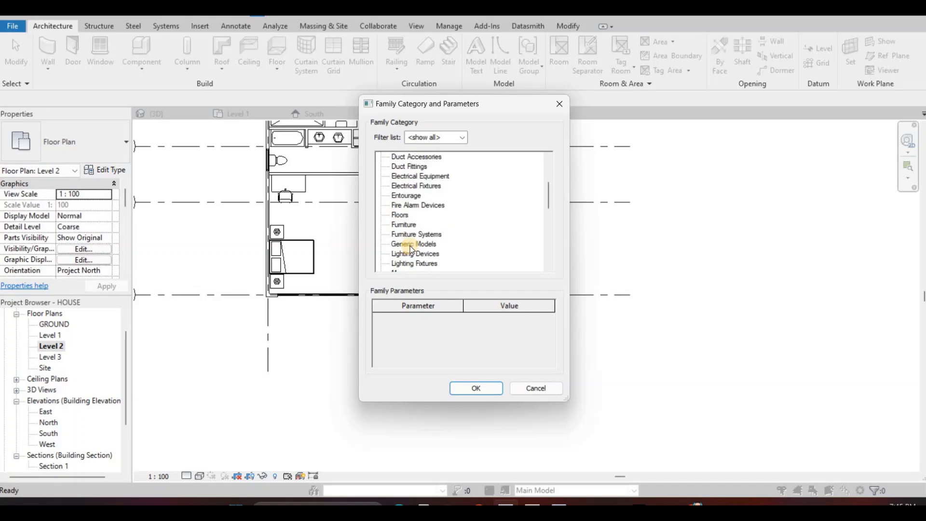
scroll(412, 248, "up", 3)
scroll(412, 249, "up", 5)
scroll(414, 250, "down", 12)
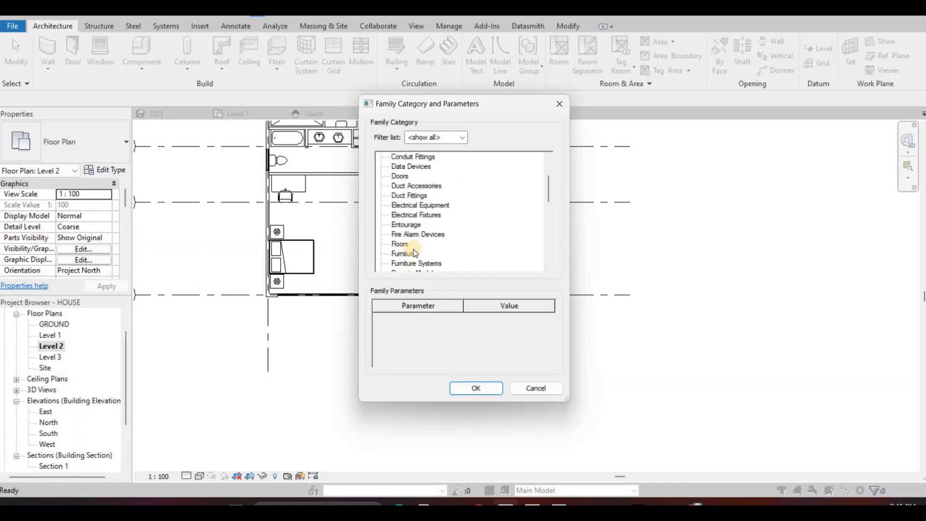
scroll(415, 254, "down", 5)
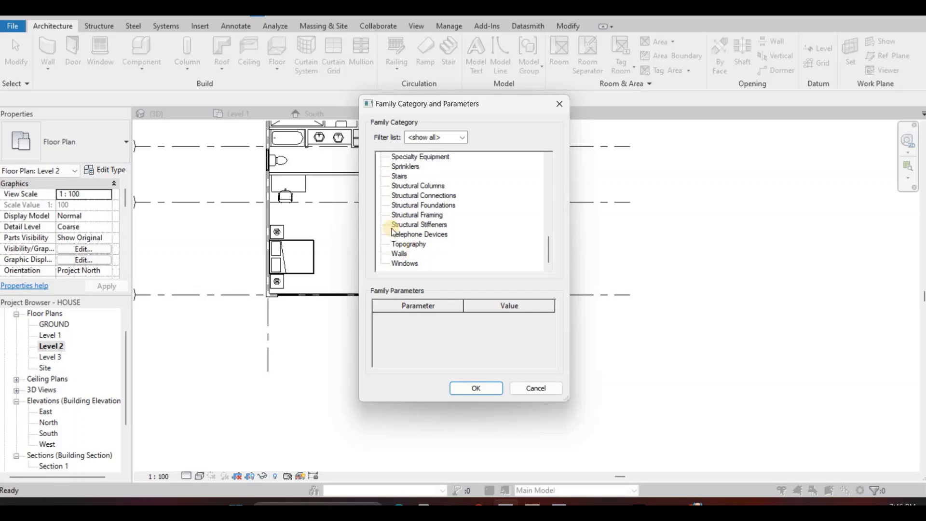
scroll(392, 232, "up", 4)
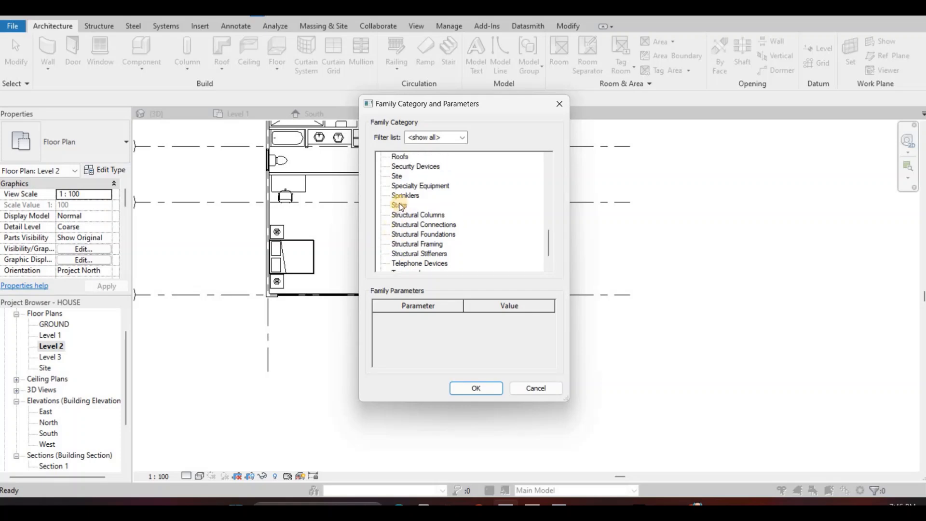
left_click(476, 387)
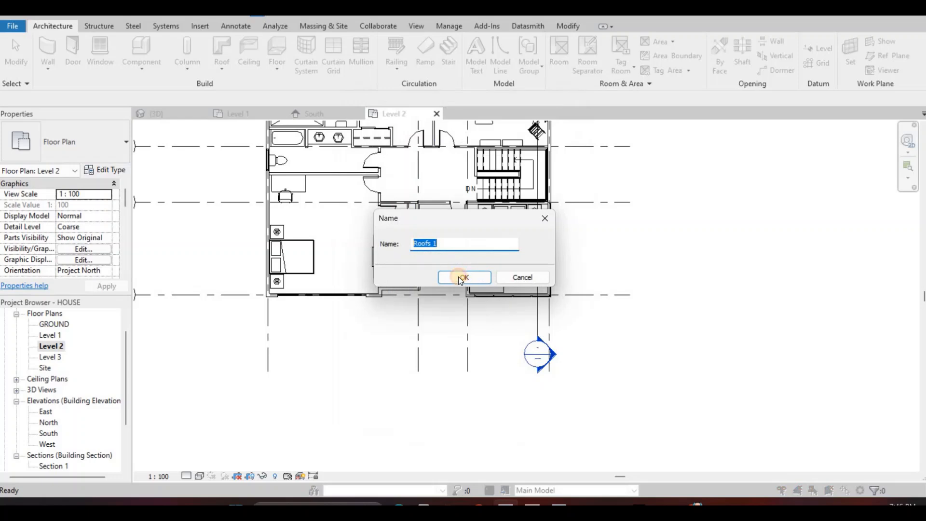
left_click(464, 277)
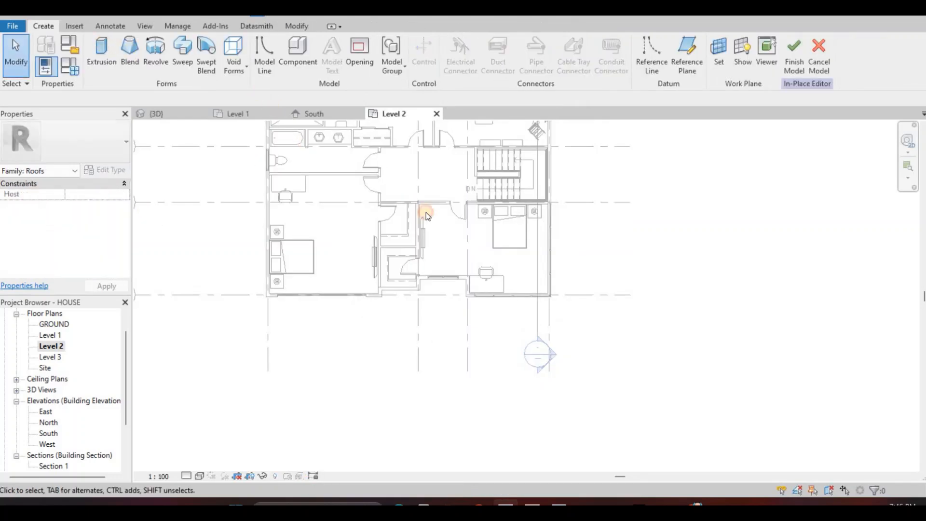
- Start an extrusion and sketch a rectangle about 6800 by 5100 over the corner bedroom, starting at its inner back wall corner
left_click(101, 53)
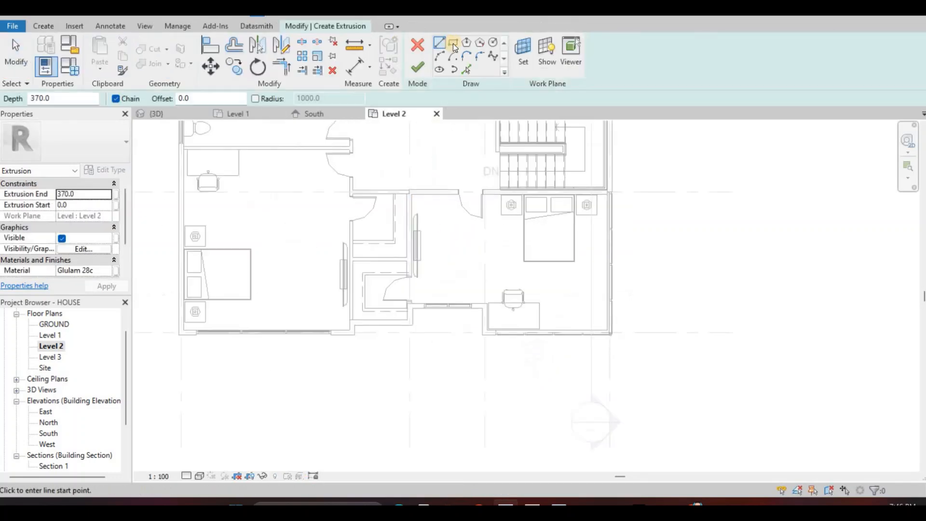
left_click(453, 42)
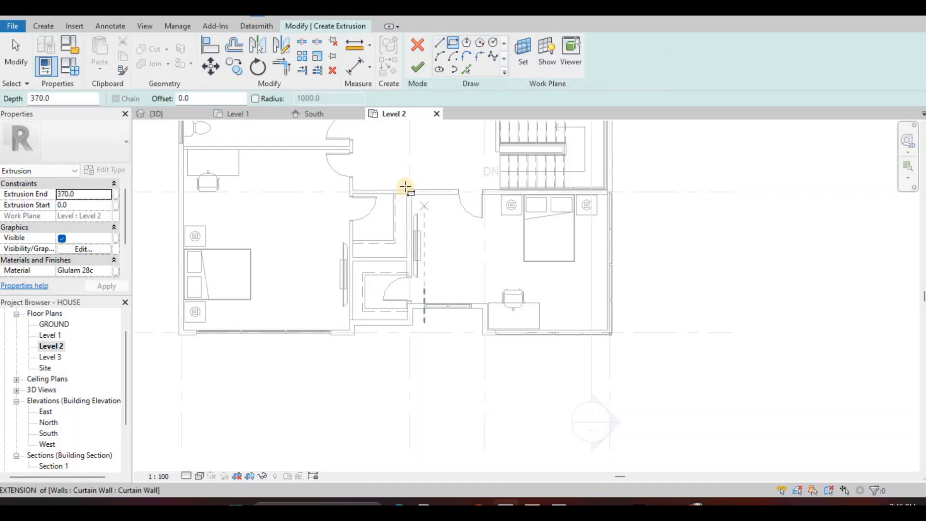
scroll(401, 185, "up", 2)
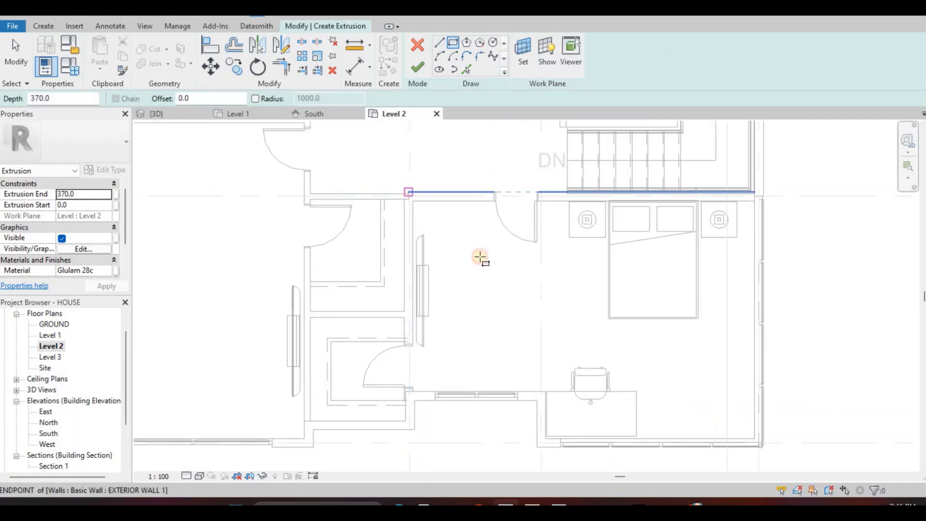
left_click(405, 190)
key("Escape")
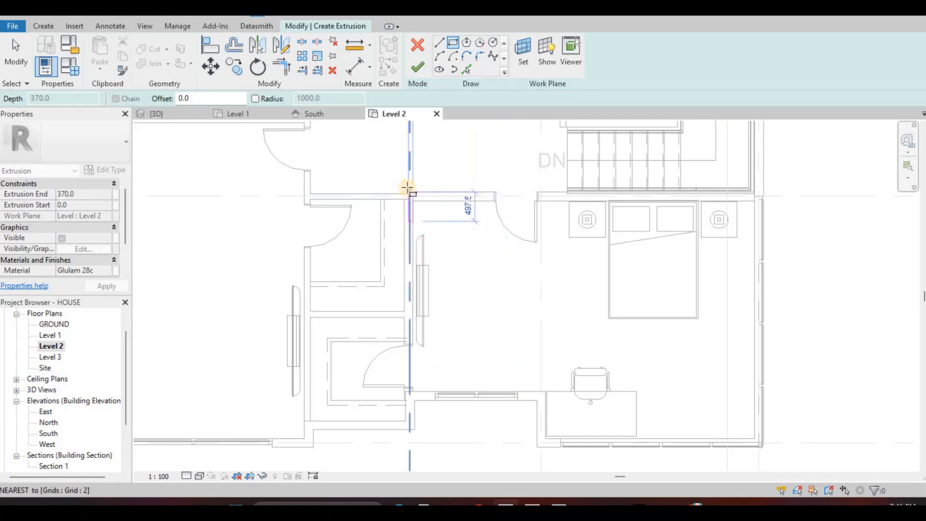
scroll(405, 189, "up", 1)
scroll(400, 191, "up", 1)
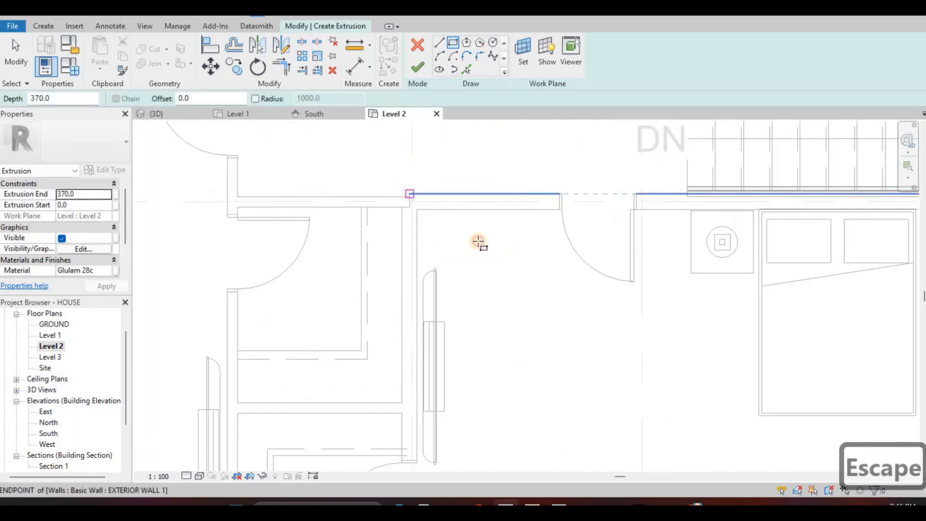
left_click(643, 352)
scroll(674, 386, "down", 3)
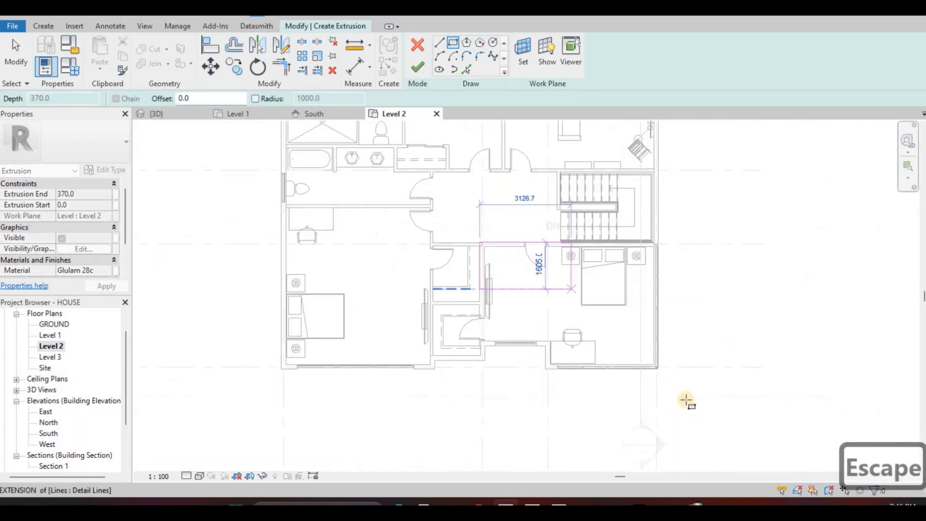
scroll(686, 400, "up", 2)
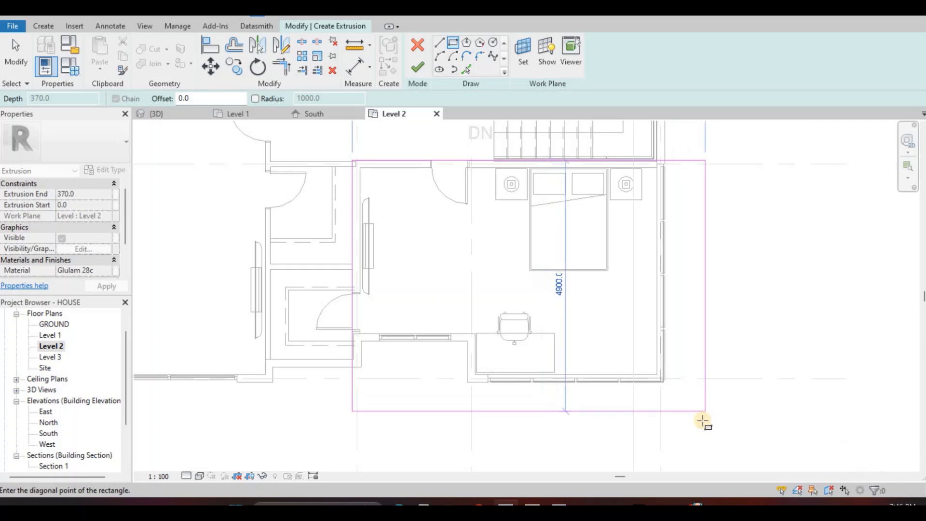
left_click(700, 421)
key("Escape")
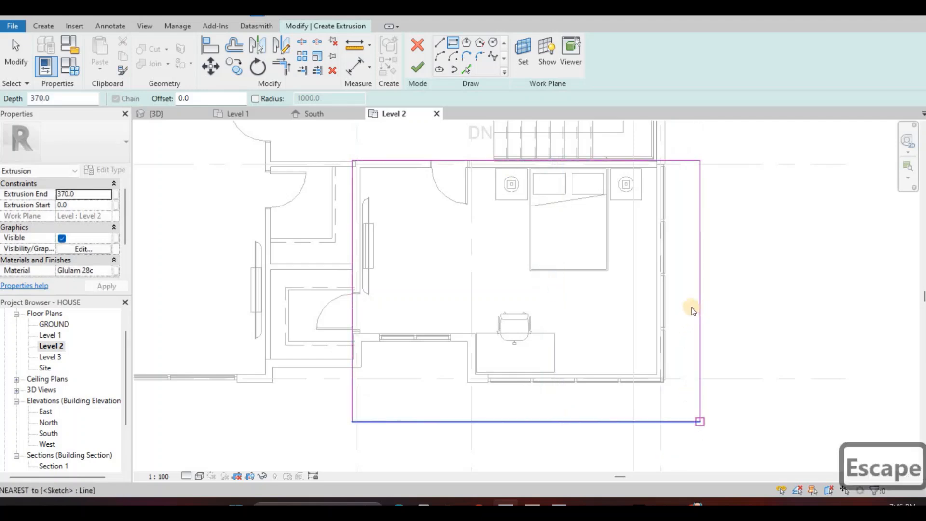
- Set the rectangle's outer side edge to an overhang of 800 beyond the side curtain wall
key("Escape")
left_click(699, 409)
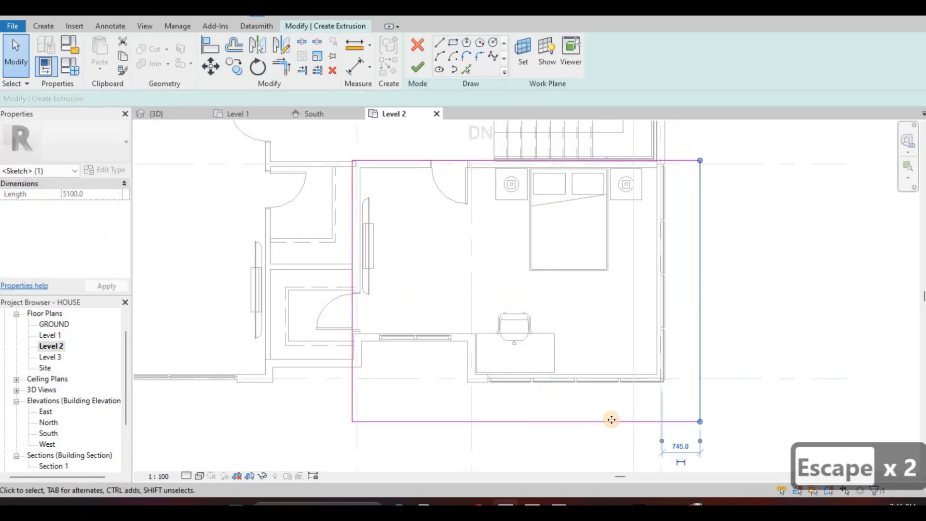
key("Escape")
left_click(689, 421)
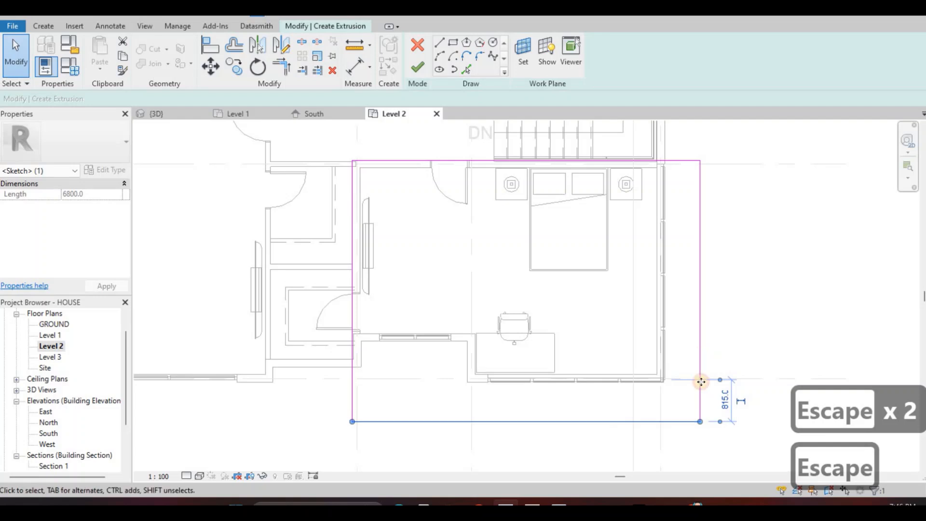
key("Escape")
left_click(700, 416)
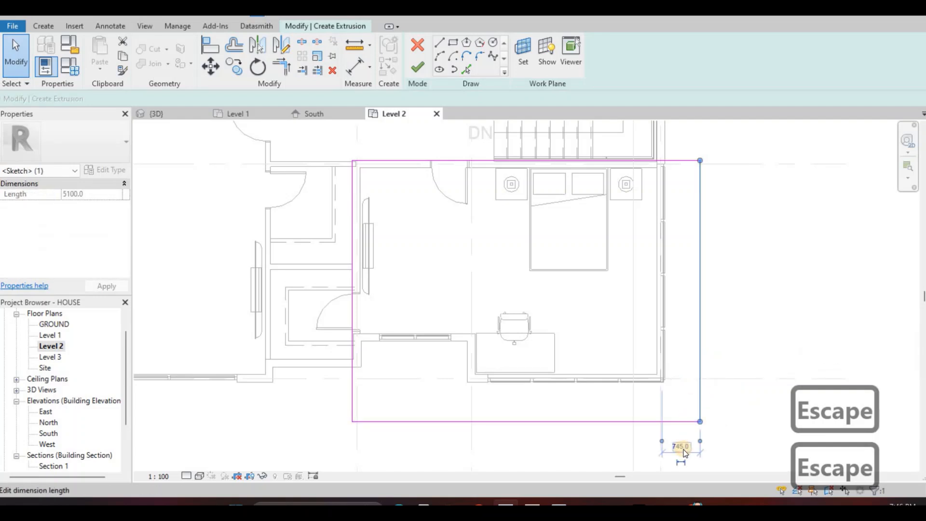
left_click(682, 448)
type("8000")
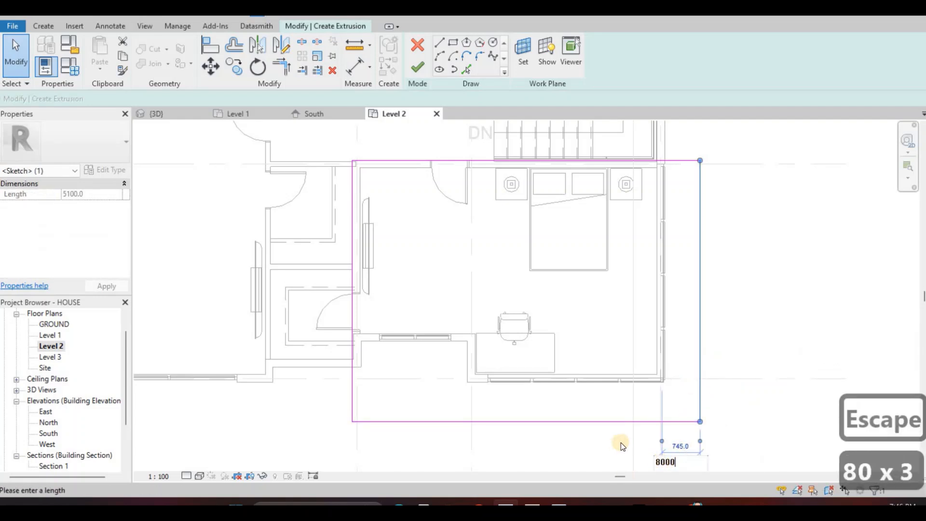
key("BackSpace")
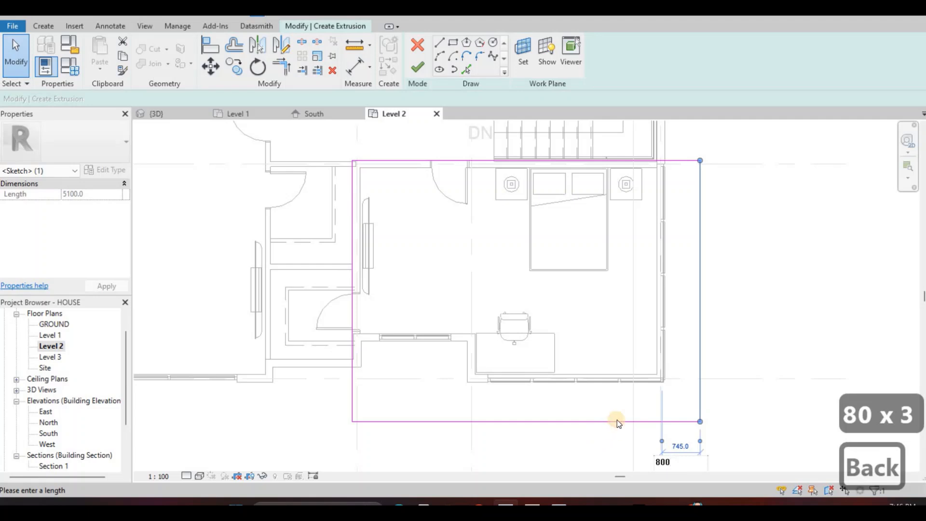
key("Return")
- Set the rectangle's front edge to an overhang of 800 beyond the front curtain wall
key("Escape")
left_click(694, 421)
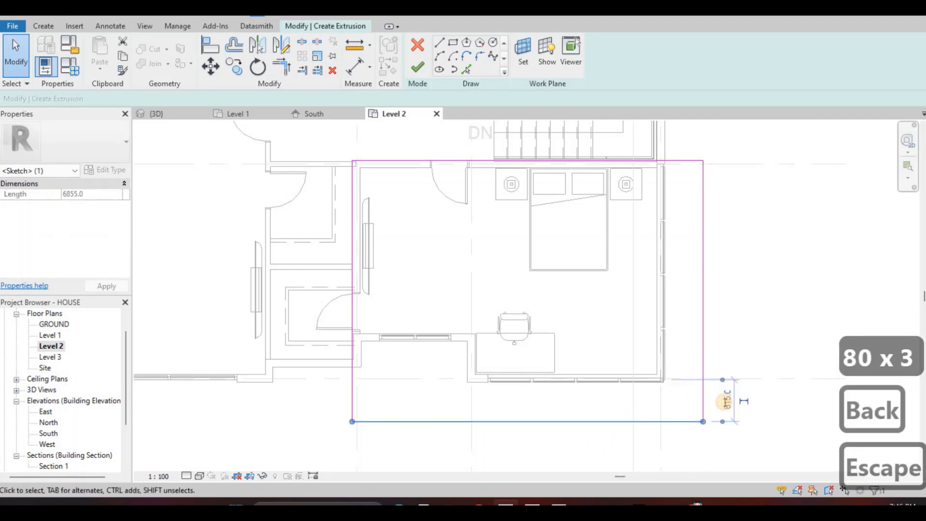
left_click(727, 400)
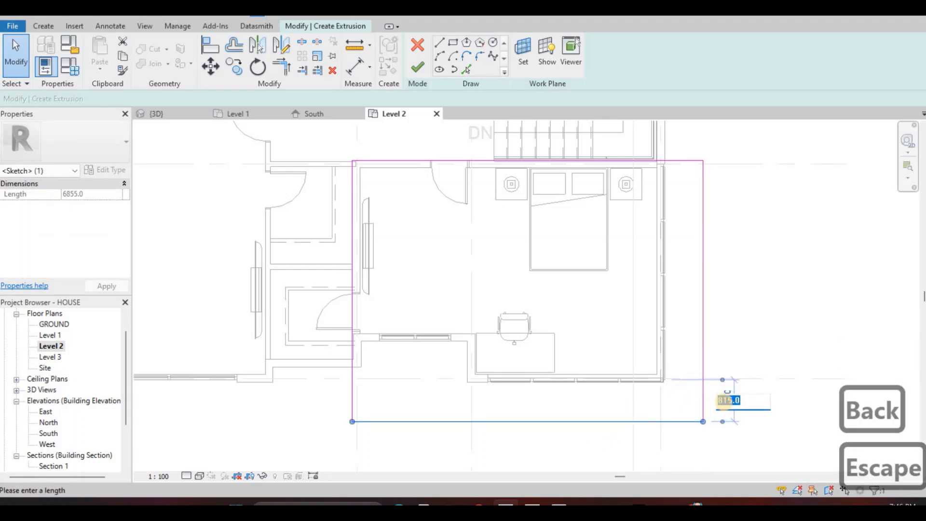
type("800")
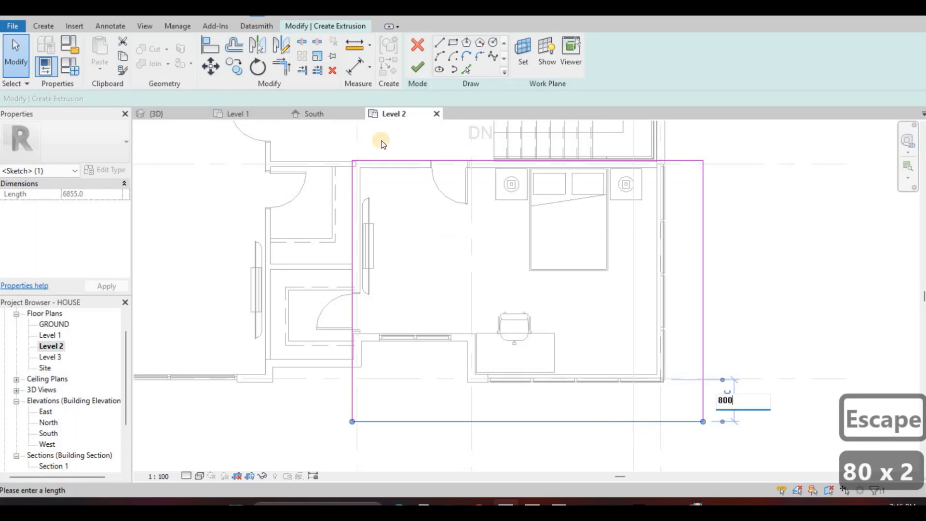
key("Return")
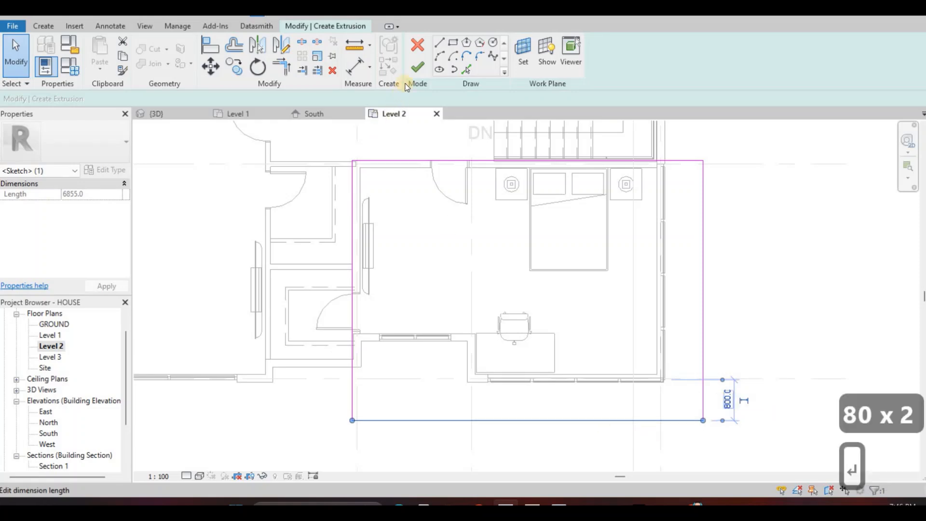
- Finish the sketch and, in the 3D view, raise the extrusion onto the bedroom walls with start 4000 and end about 5077
left_click(182, 116)
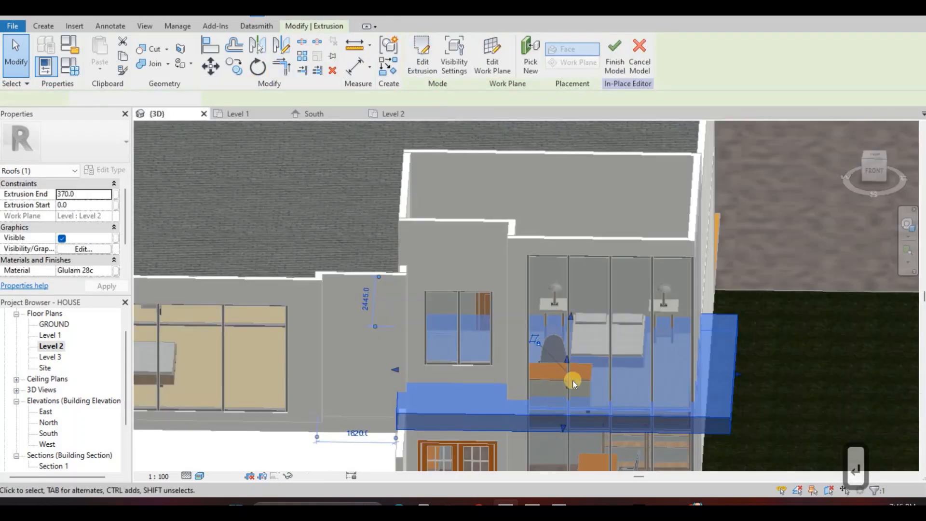
middle_click_drag(571, 380, 578, 337, "shift")
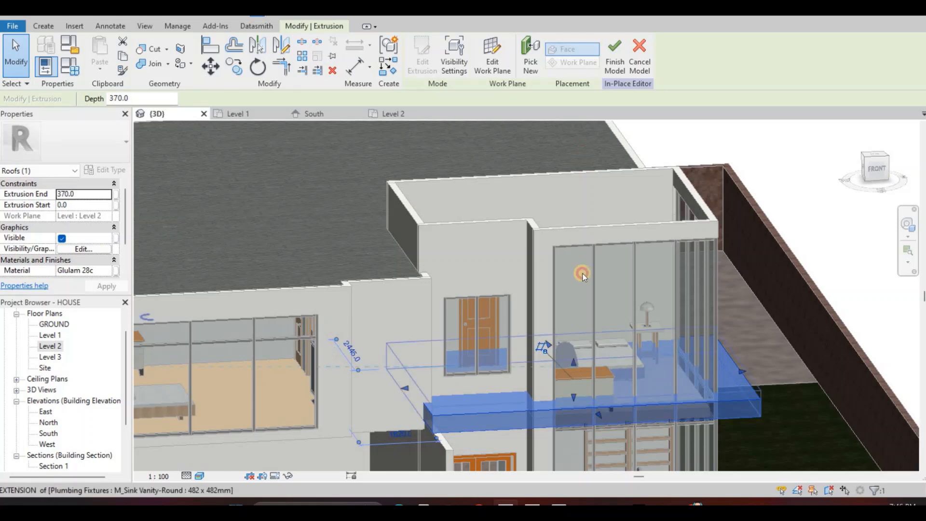
left_click_drag(573, 391, 545, 223)
scroll(574, 200, "up", 2)
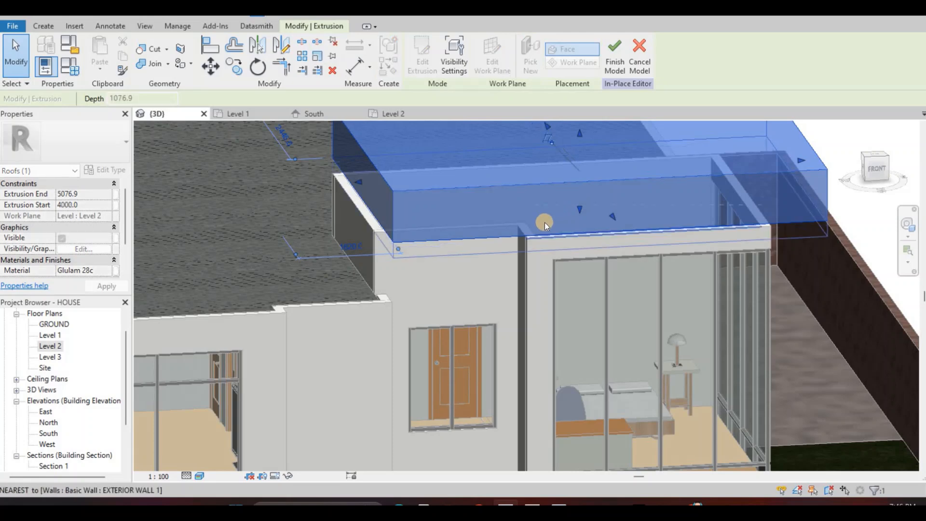
key("Escape")
middle_click_drag(559, 186, 193, 248, "shift")
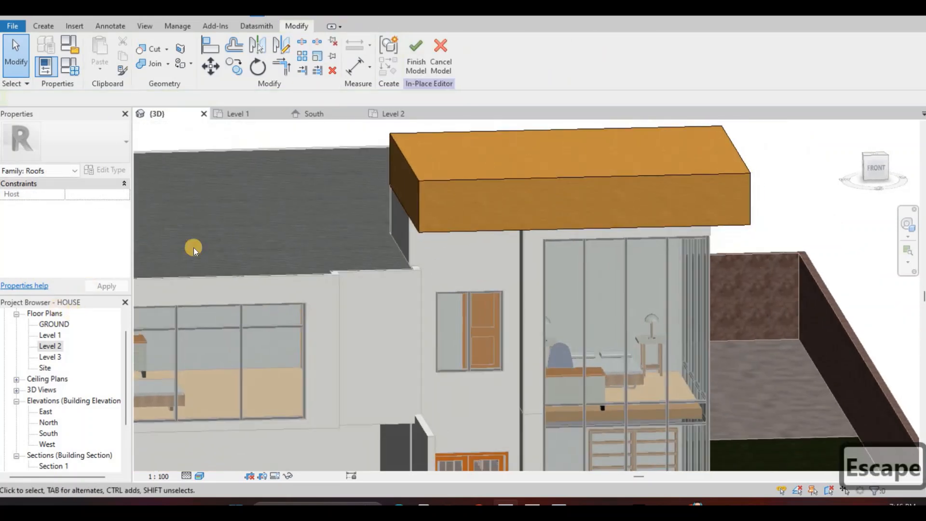
- Assign the Gypsum Wall Board(1) material to the roof extrusion
left_click(469, 178)
key("Escape")
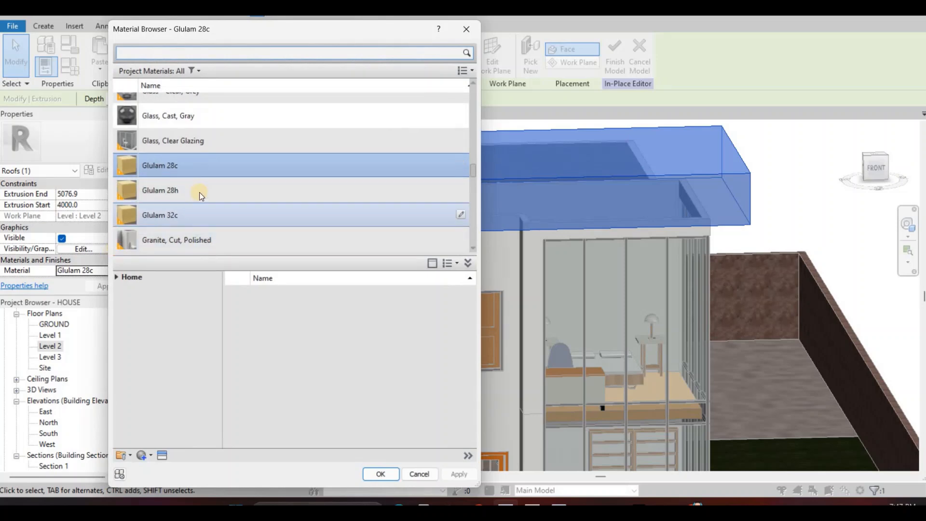
scroll(188, 201, "down", 3)
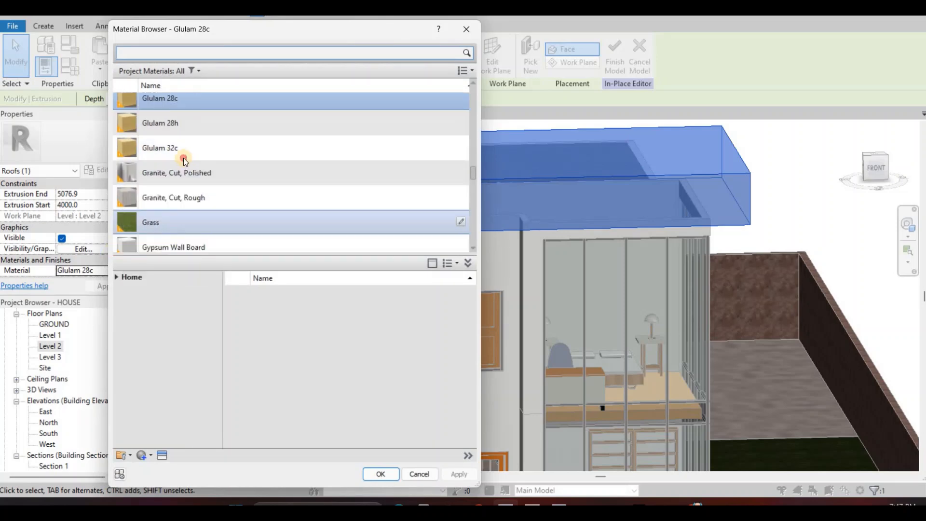
left_click(178, 163)
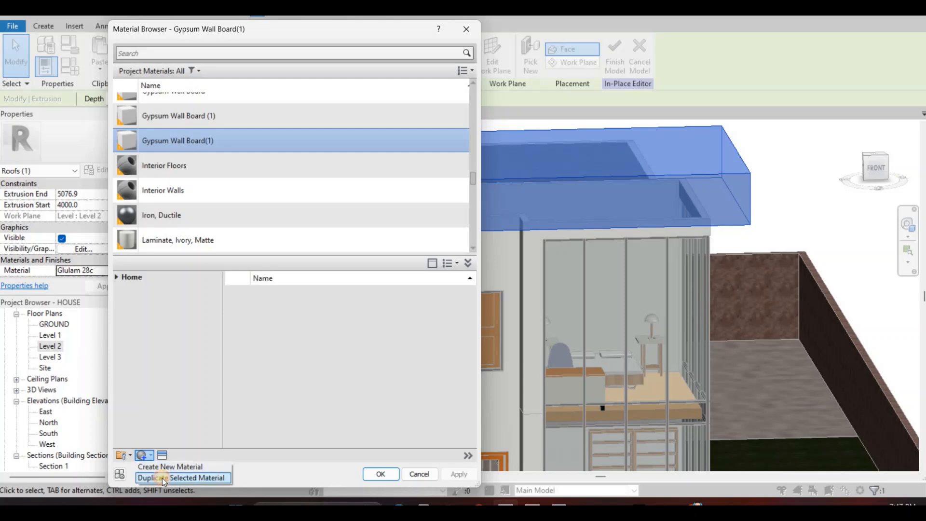
left_click(181, 477)
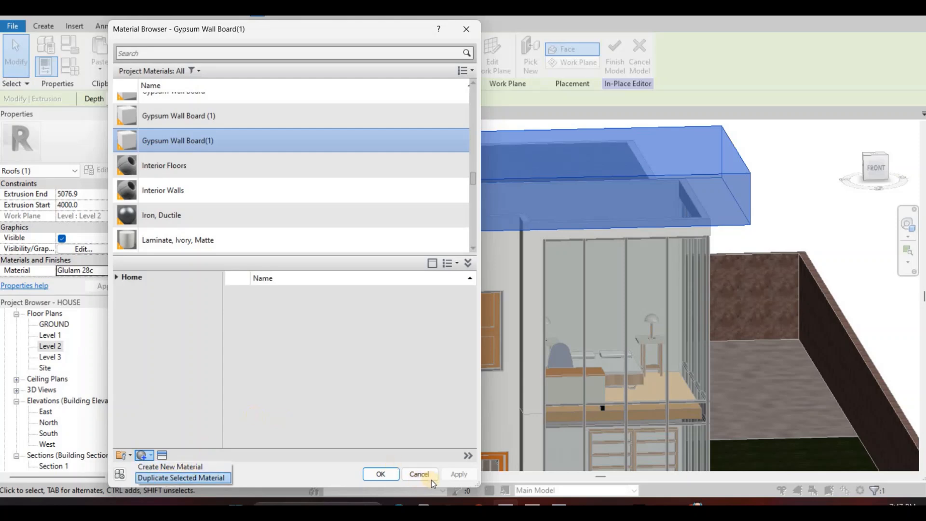
left_click(389, 472)
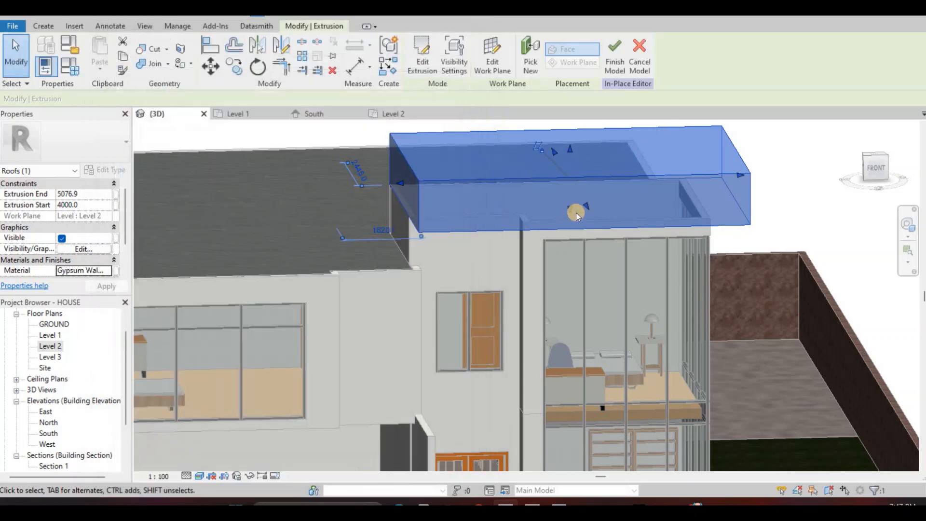
left_click(538, 214)
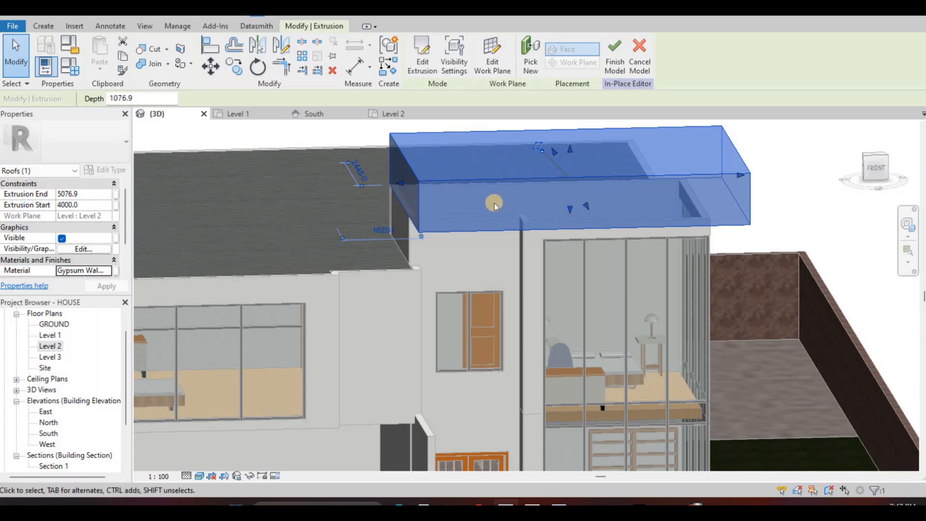
- Finish the in-place roof model and pull the slab's top face down to make it thinner
middle_click_drag(511, 204, 570, 153, "shift")
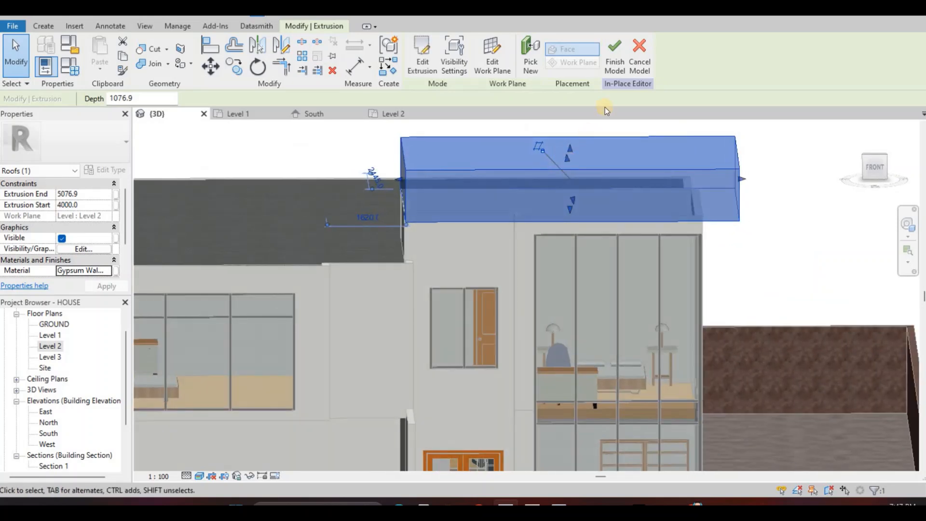
left_click(567, 166)
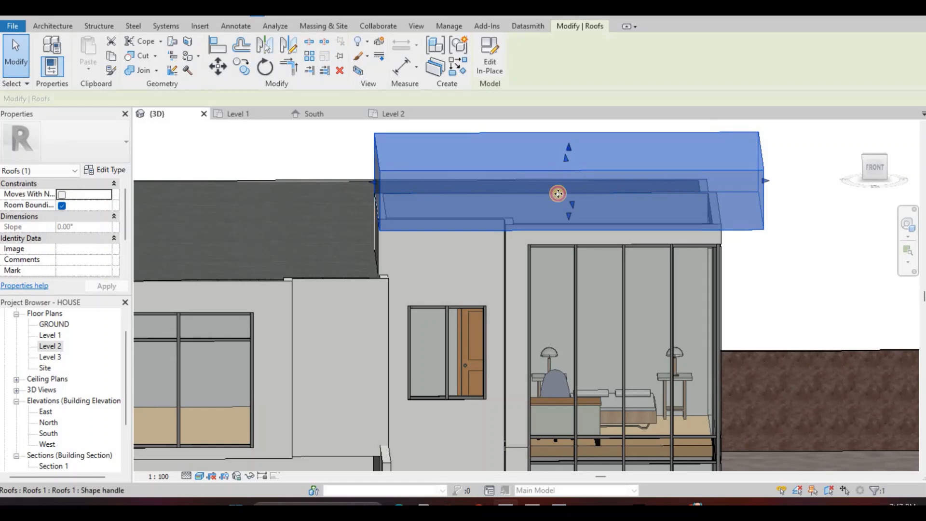
mouse_move(565, 166)
left_mouse_down()
mouse_move(554, 165)
mouse_move(572, 178)
left_mouse_up()
middle_click_drag(572, 177, 563, 156, "shift")
scroll(572, 180, "up", 3)
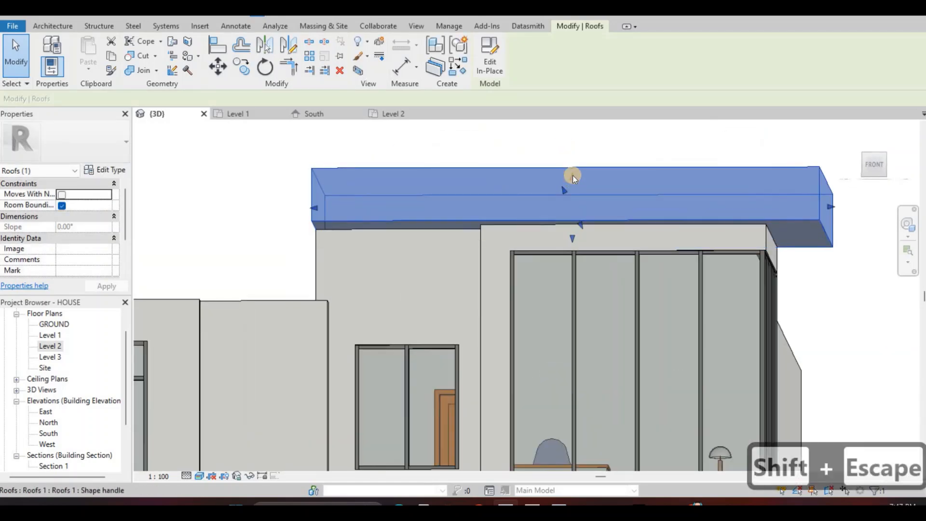
key("Escape")
- Stretch the roof slab's inner side face outward so it overhangs the bedroom wall above the lower roof
middle_click_drag(598, 261, 351, 212, "shift")
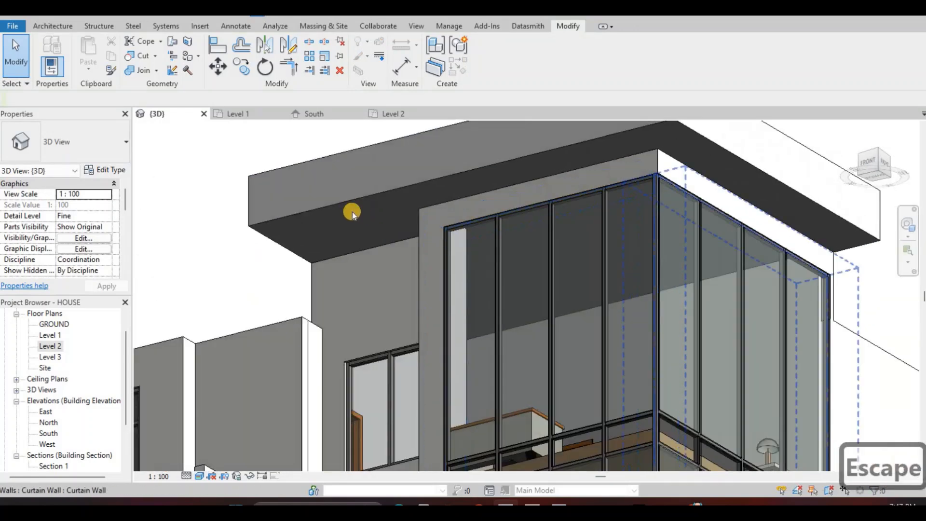
middle_click_drag(446, 169, 361, 225, "shift")
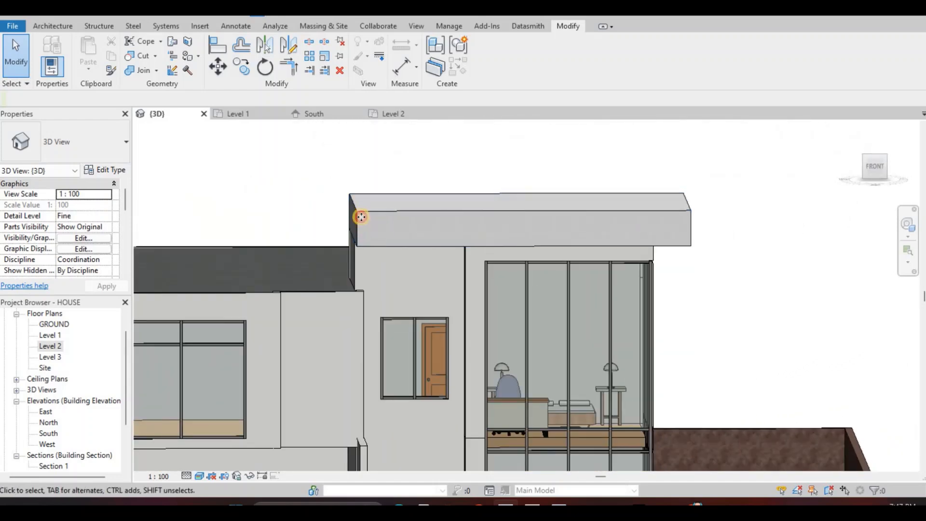
left_click(332, 216)
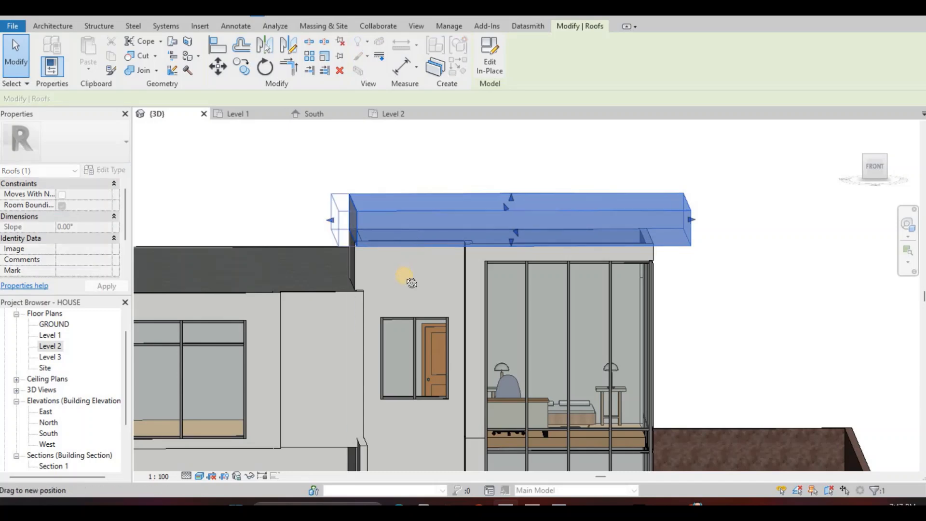
middle_click_drag(439, 340, 434, 207, "shift")
key("Escape")
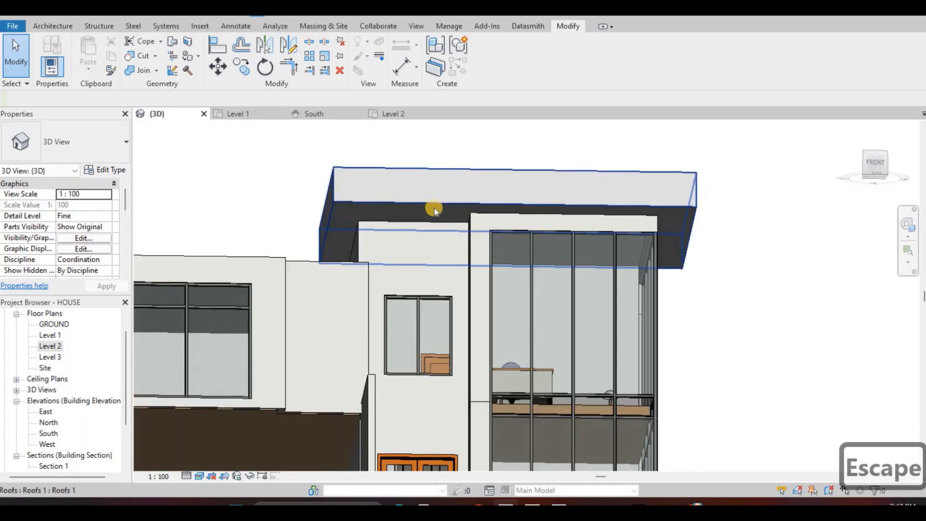
- Edit the roof in place, paint its underside with the Softwood, Lumber material, and finish the model
scroll(419, 211, "up", 3)
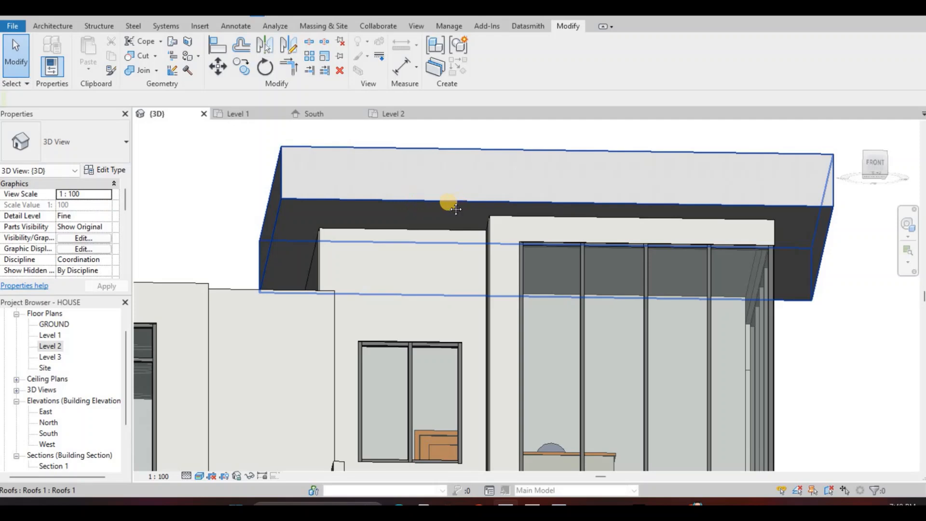
mouse_move(372, 180)
middle_mouse_down("shift")
mouse_move(363, 186)
mouse_move(385, 181)
mouse_move(377, 169)
middle_mouse_up("shift")
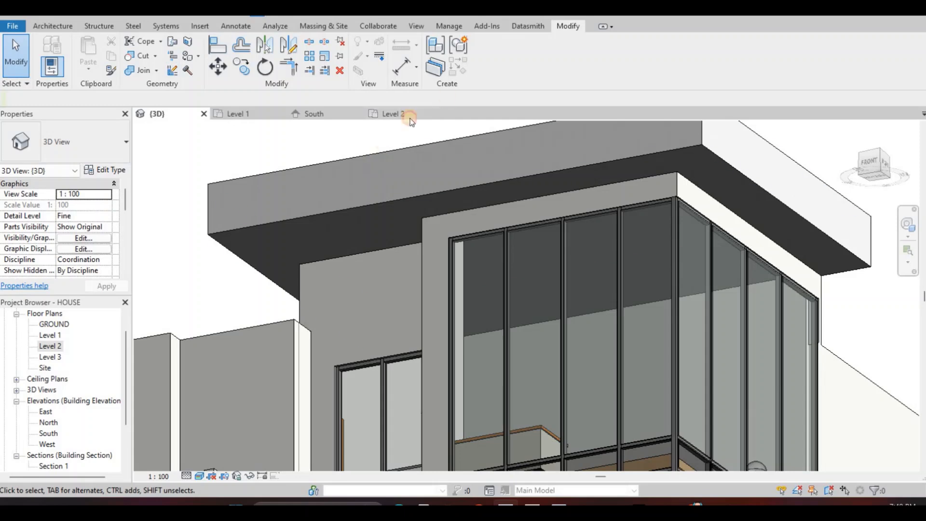
left_click(381, 155)
left_click(489, 57)
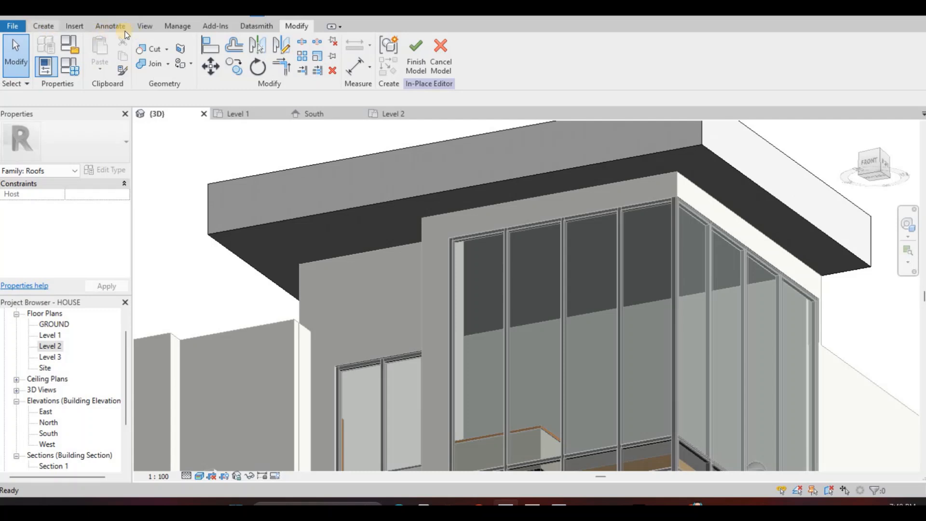
left_click(183, 64)
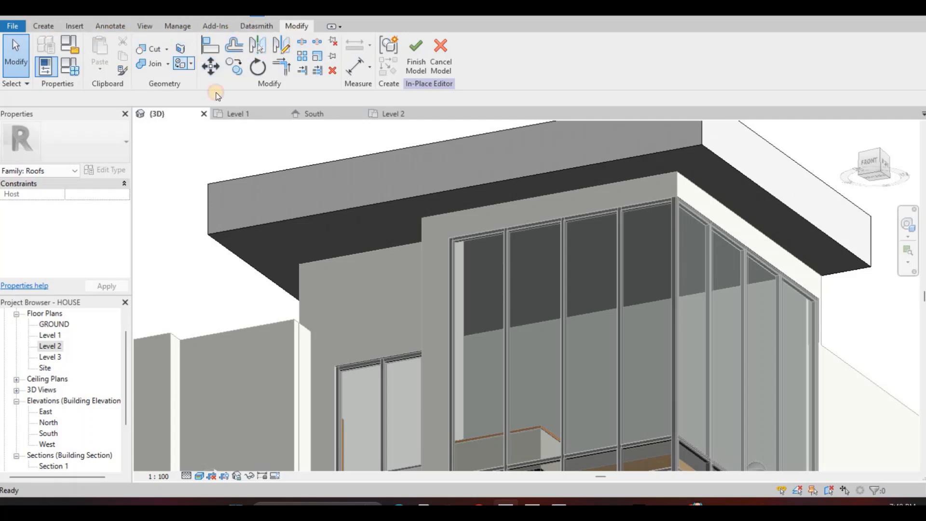
scroll(82, 240, "down", 10)
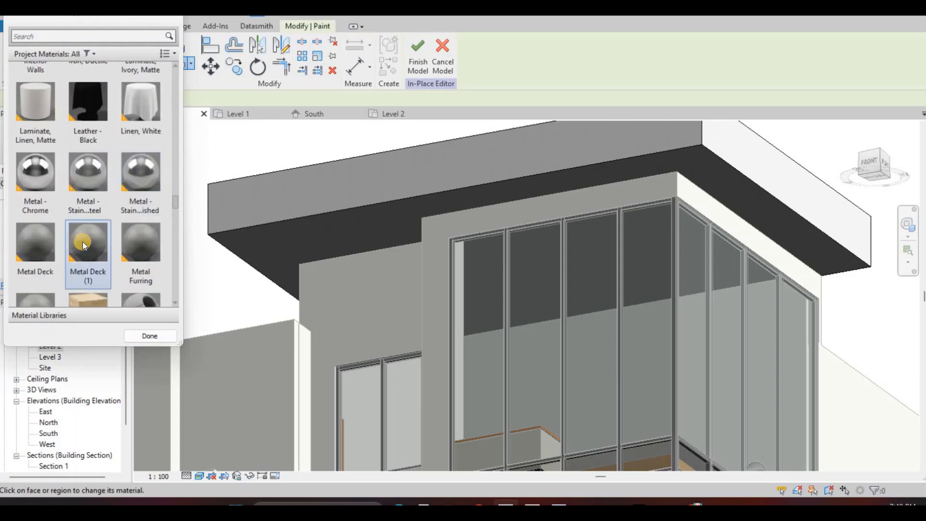
scroll(84, 233, "up", 4)
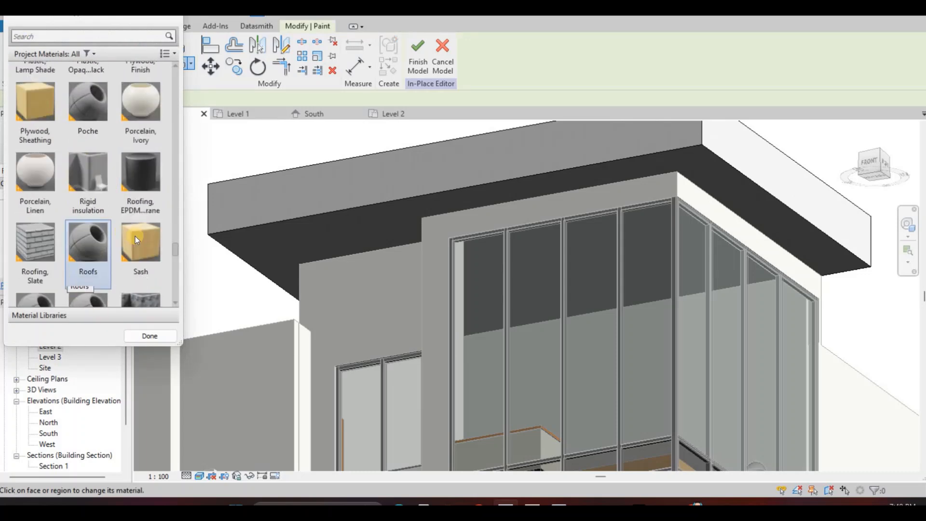
left_click(138, 241)
scroll(97, 189, "down", 3)
left_click(88, 181)
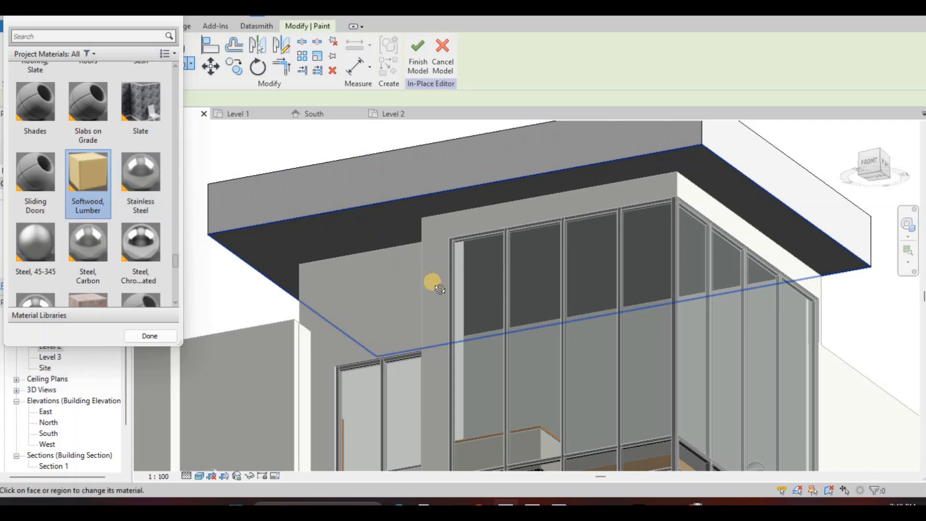
left_click(428, 276)
mouse_move(424, 269)
middle_mouse_down("shift")
mouse_move(342, 167)
mouse_move(432, 167)
middle_mouse_up("shift")
left_click(418, 53)
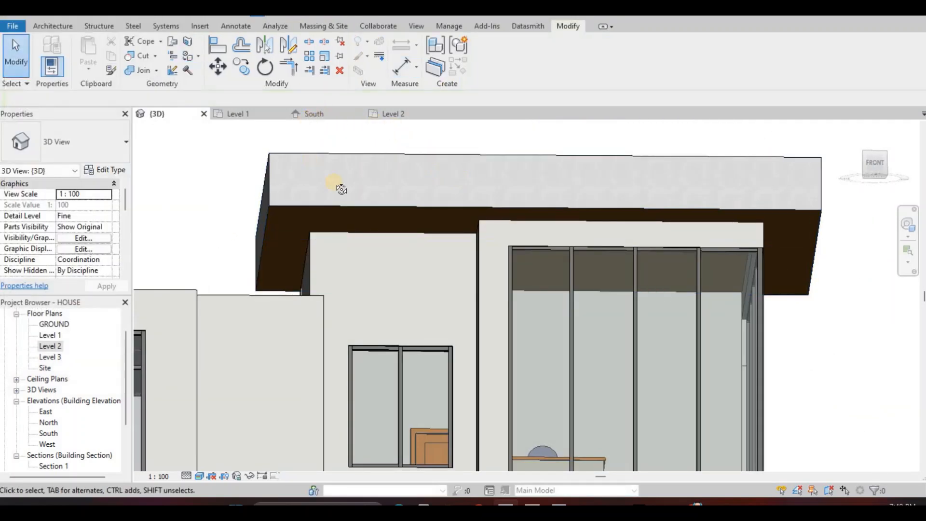
- Reopen the in-place roof and start a sweep, picking the slab's four top edges as its path
middle_click_drag(331, 182, 422, 148, "shift")
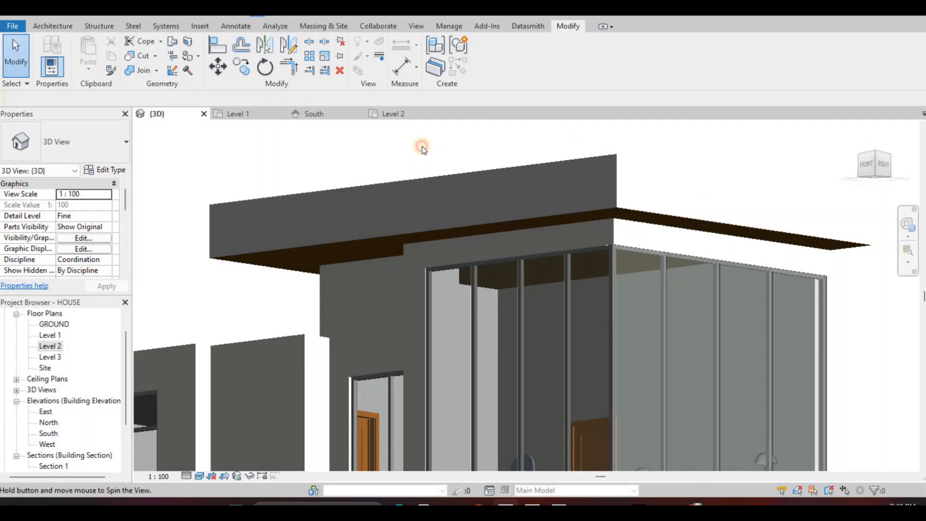
left_click(340, 192)
left_click(489, 56)
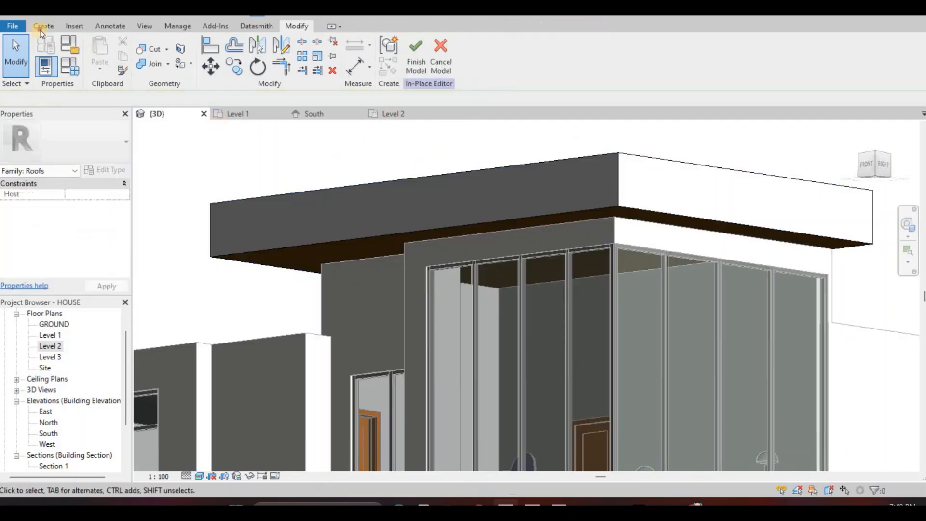
left_click(43, 26)
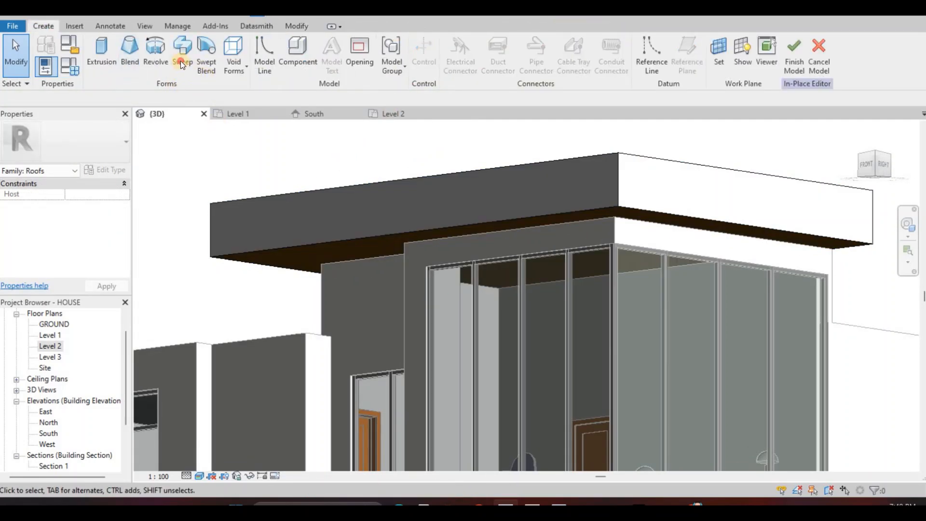
left_click(180, 61)
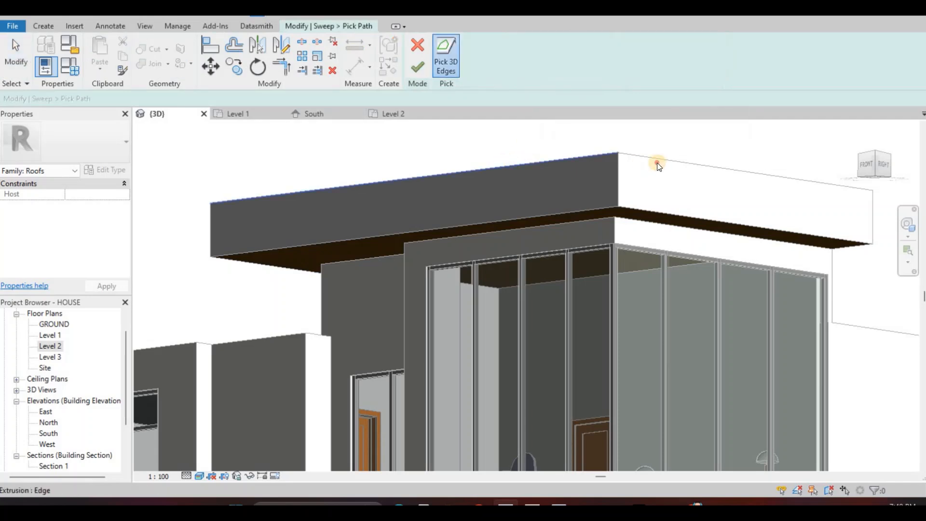
middle_click_drag(644, 201, 533, 240, "shift")
left_click(559, 241)
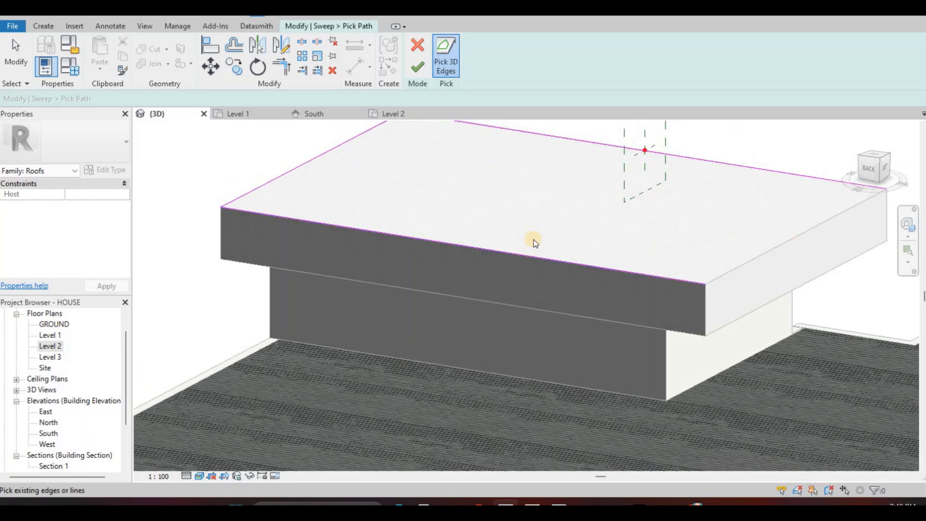
middle_click_drag(593, 222, 574, 208, "shift")
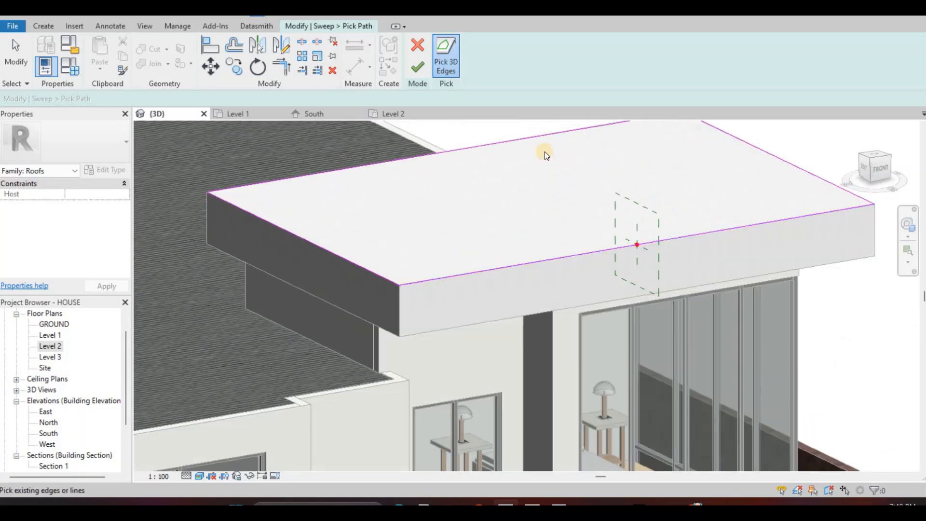
middle_click_drag(544, 151, 499, 134)
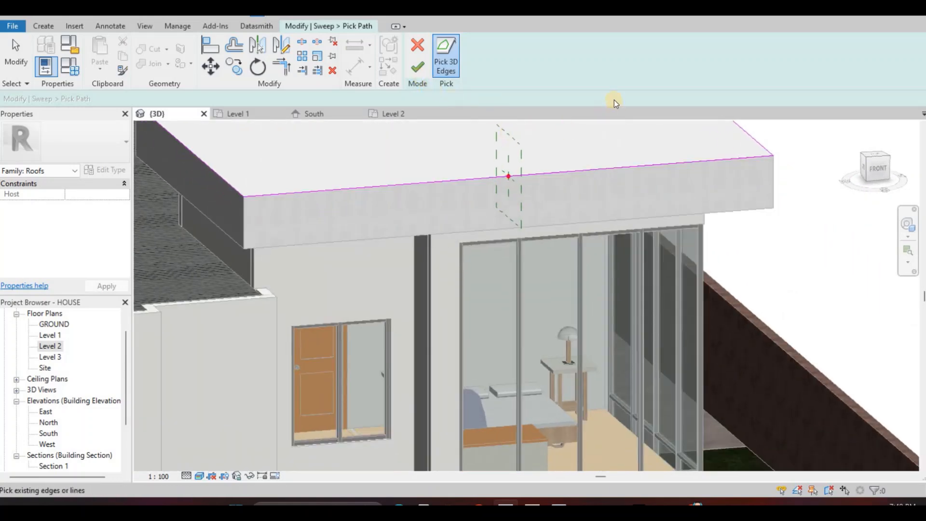
- Sketch the sweep profile as a thin rectangle about 16 wide, running down the slab's front face from top to bottom edge
left_click(636, 70)
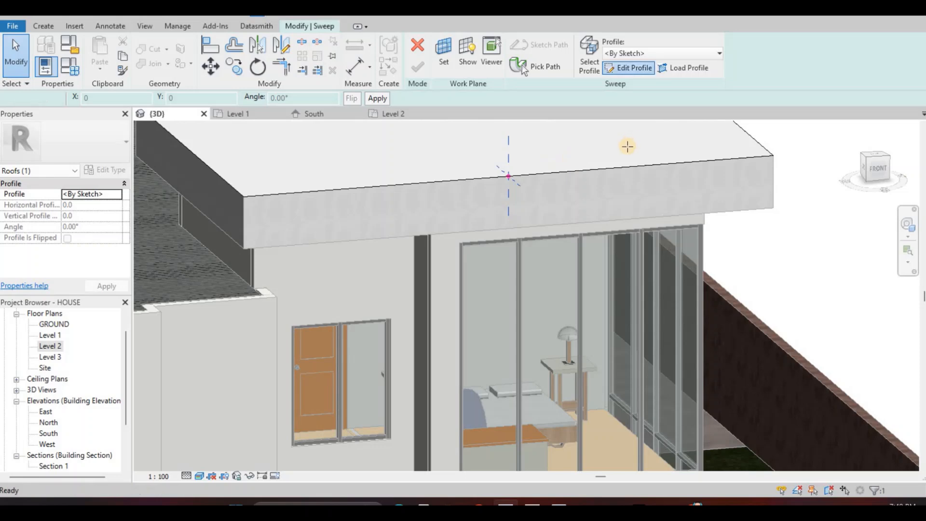
middle_click_drag(550, 189, 595, 199, "shift")
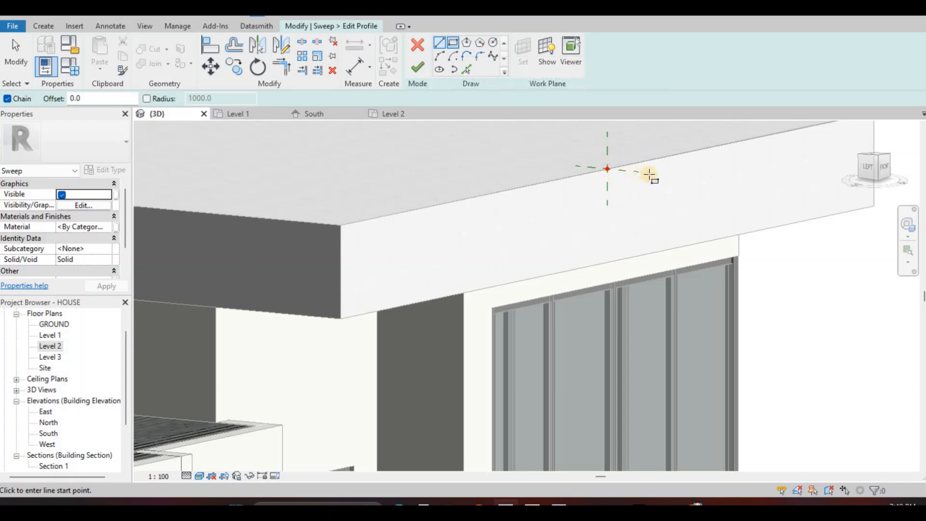
scroll(650, 176, "up", 4)
left_click(651, 174)
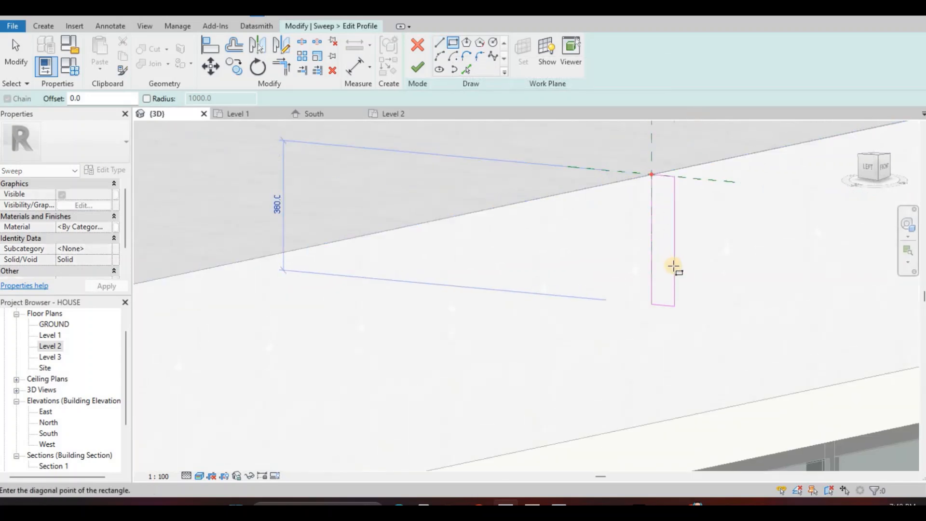
middle_click_drag(653, 425, 672, 258)
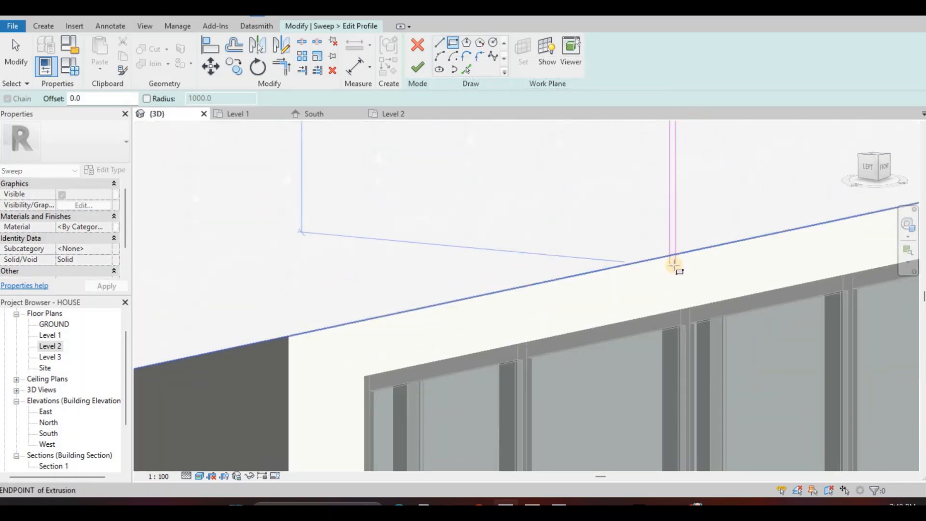
scroll(674, 265, "up", 3)
left_click(673, 259)
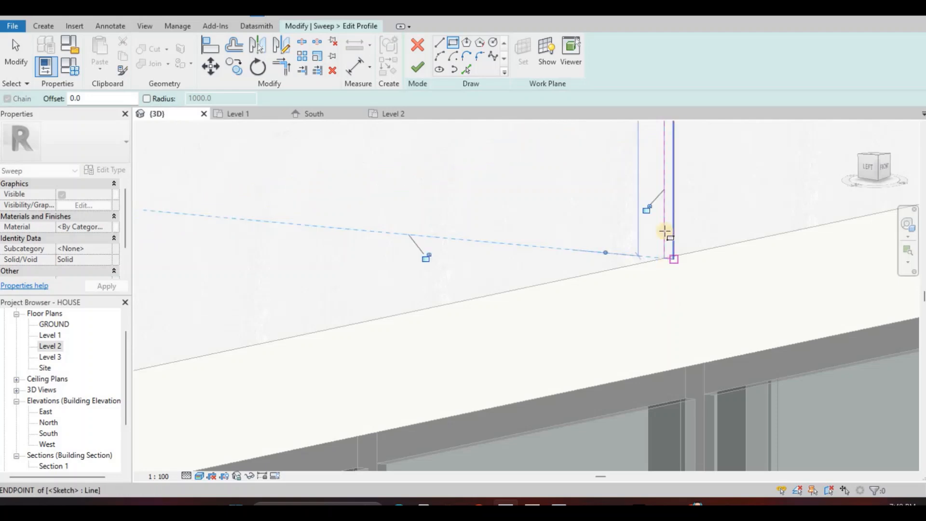
scroll(673, 126, "down", 3)
middle_click_drag(674, 127, 669, 277)
key("Escape")
- Move the profile rectangle's top line slightly above the slab's top edge
scroll(672, 128, "up", 3)
middle_click_drag(673, 127, 666, 209)
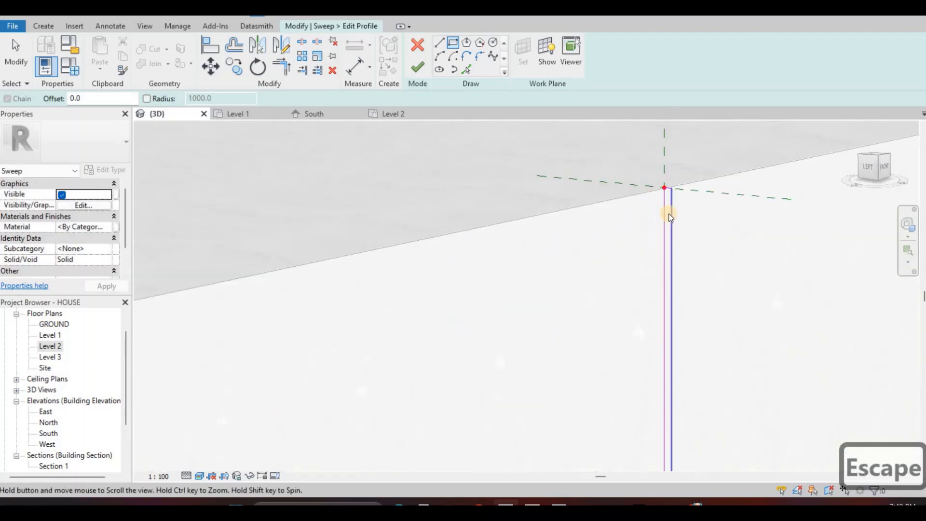
key("Escape")
scroll(665, 208, "up", 4)
left_click(660, 213)
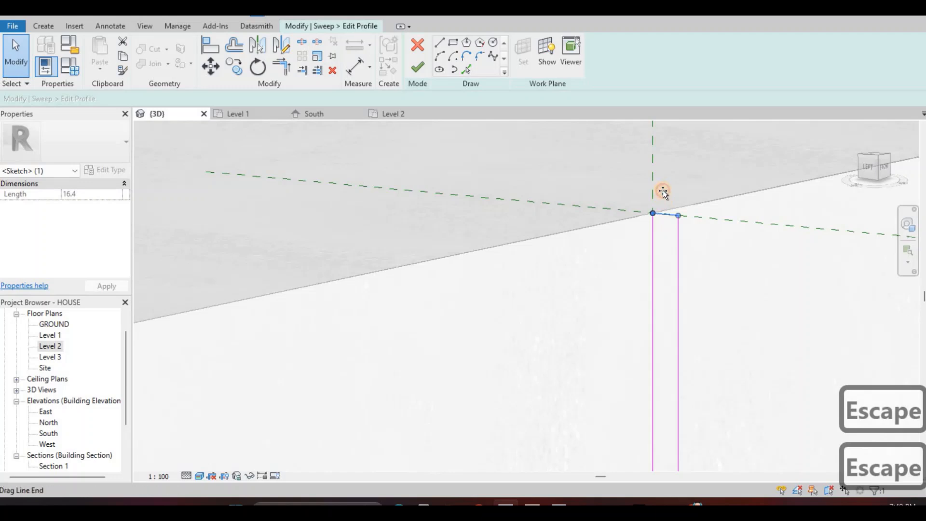
mouse_move(667, 201)
left_mouse_down()
mouse_move(641, 192)
mouse_move(622, 199)
left_mouse_up()
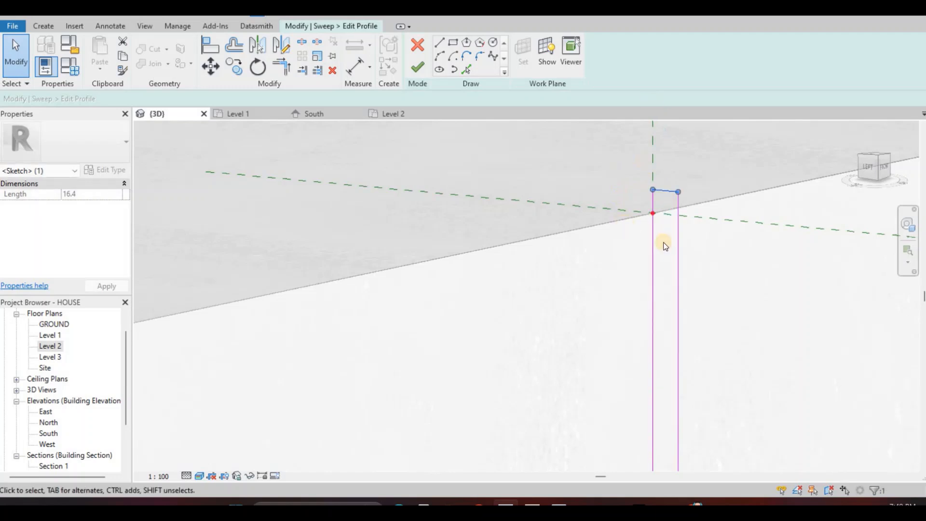
- Move the profile rectangle's bottom line slightly below the slab's lower edge
scroll(671, 217, "down", 4)
middle_click_drag(673, 278, 674, 195)
scroll(675, 195, "up", 4)
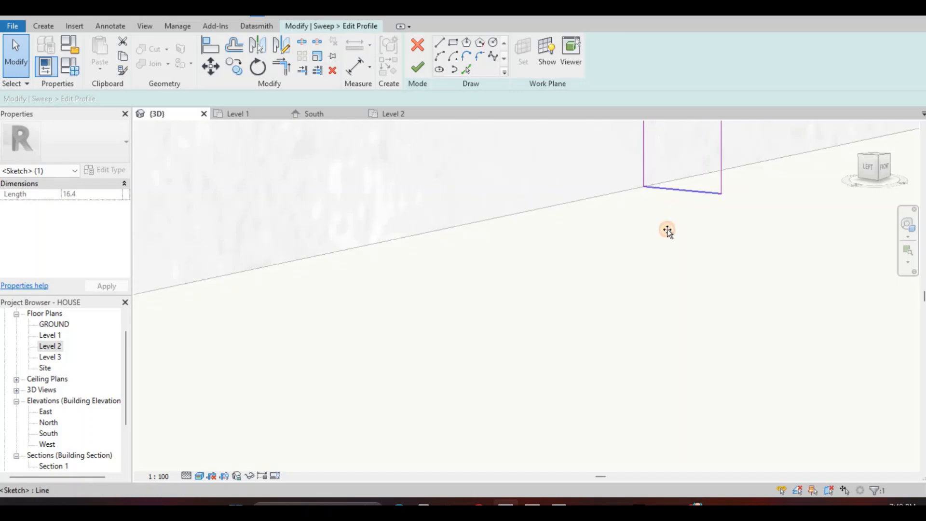
left_click_drag(670, 197, 659, 197)
scroll(660, 190, "down", 2)
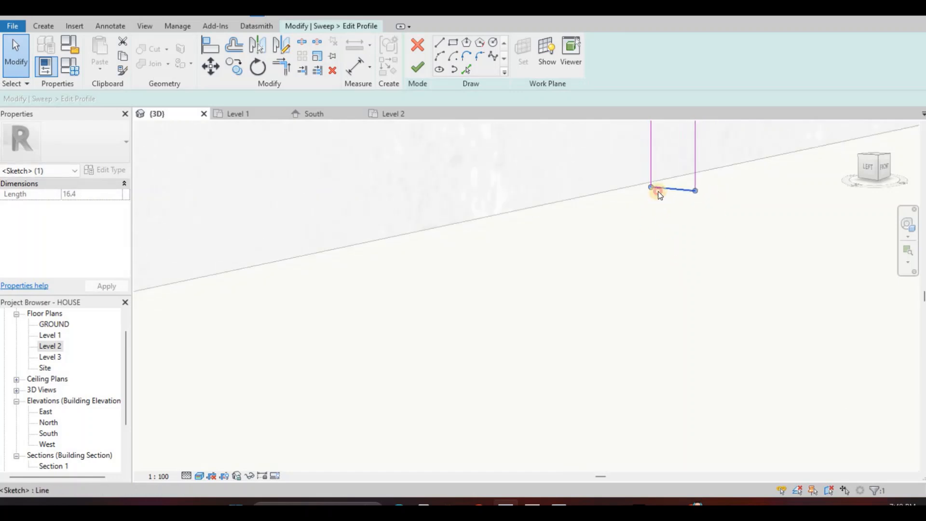
scroll(661, 193, "down", 3)
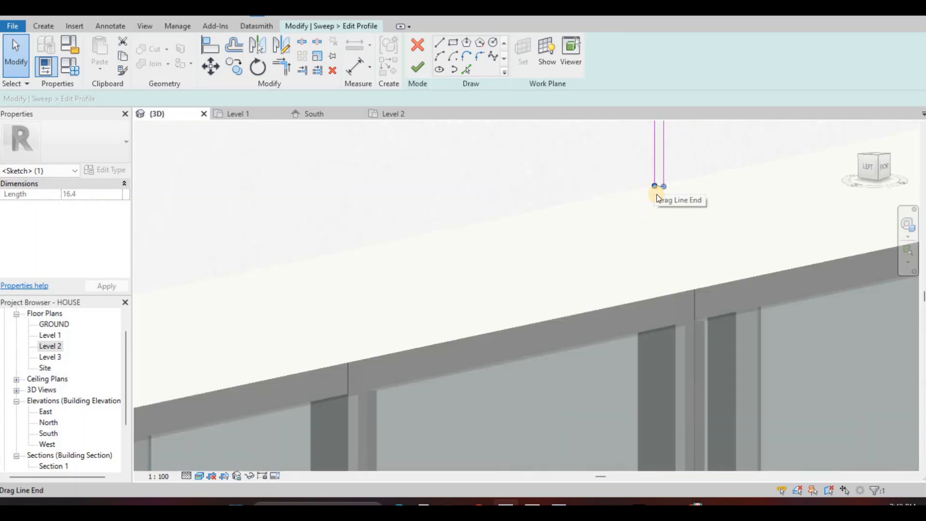
scroll(656, 194, "up", 5)
key("Escape")
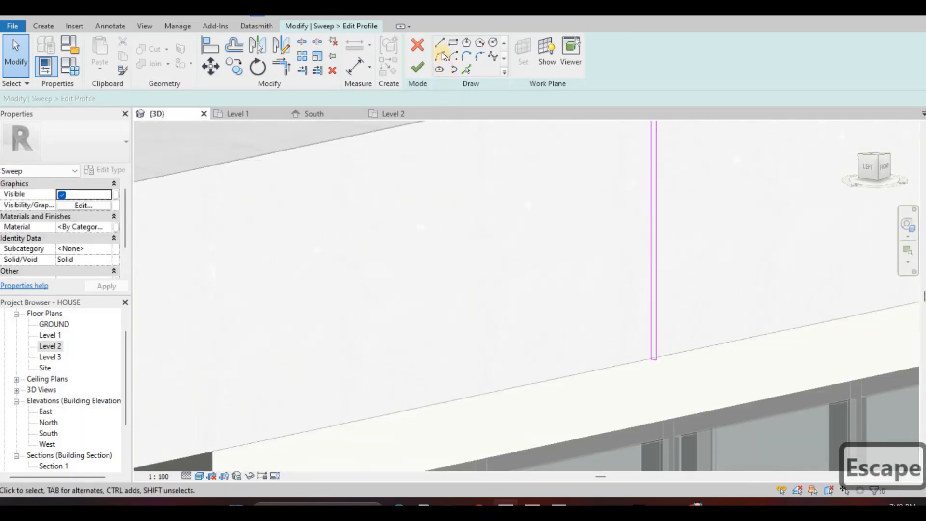
- Draw a small notch rectangle, 10 wide and 20 high, inward from the sweep profile's outer vertical line
left_click(441, 43)
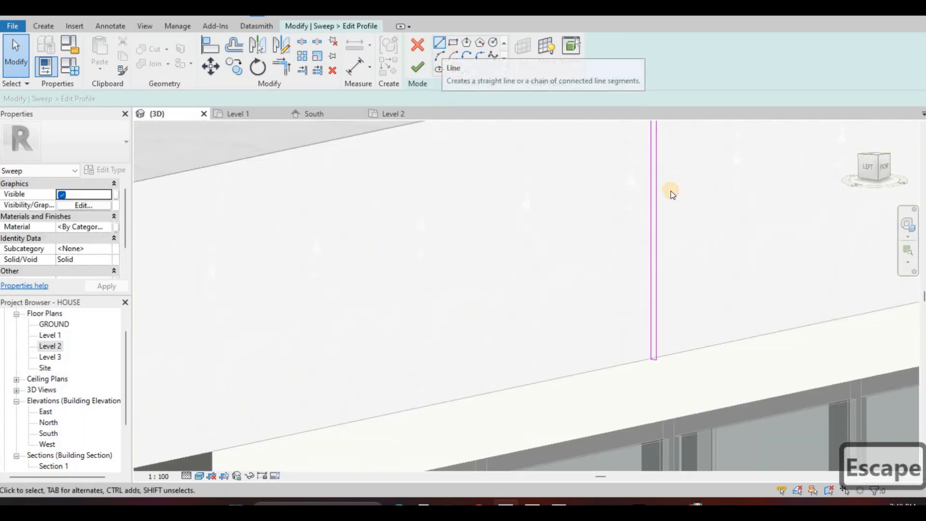
middle_click_drag(699, 249, 715, 285)
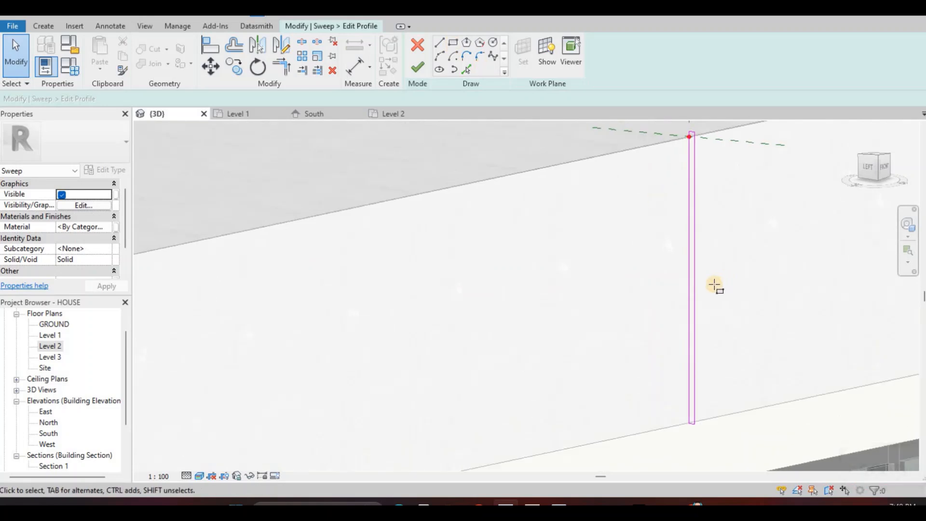
scroll(695, 261, "up", 4)
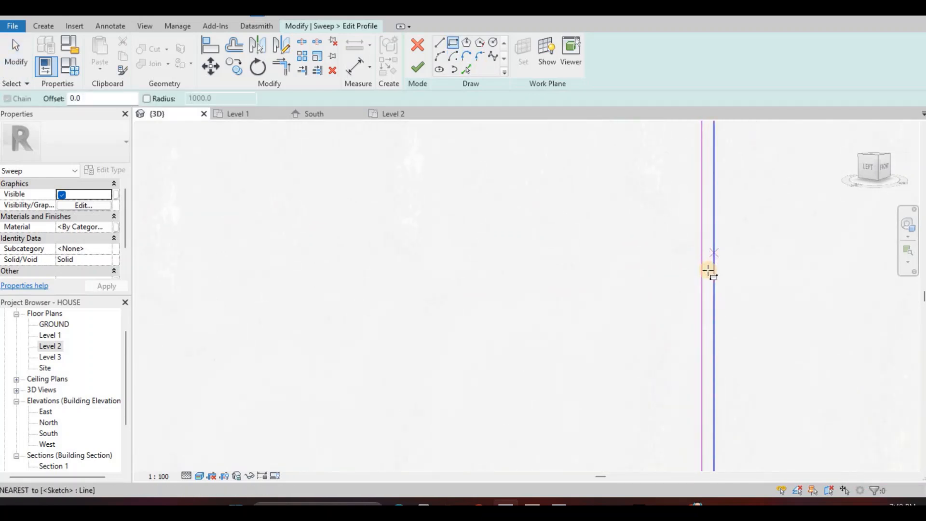
left_click(709, 269)
key("Escape")
scroll(704, 267, "down", 5)
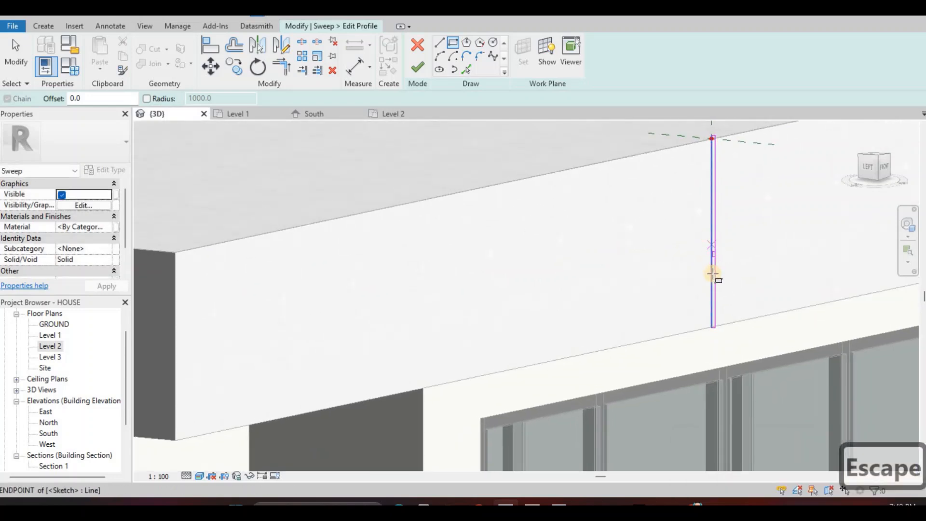
scroll(712, 274, "up", 4)
left_click(707, 256)
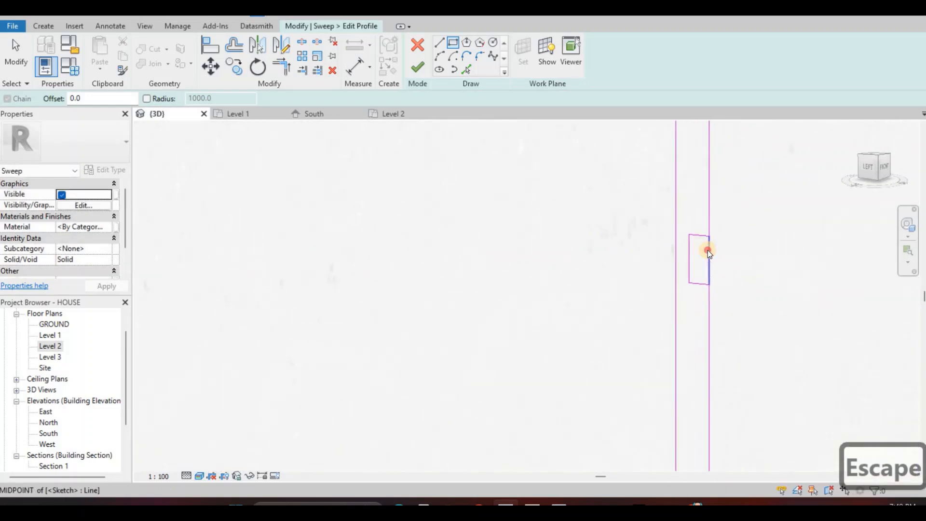
- Delete the notch rectangle's outer side that overlaps the profile's long vertical line
key("Escape")
key("Escape")
left_click(704, 251)
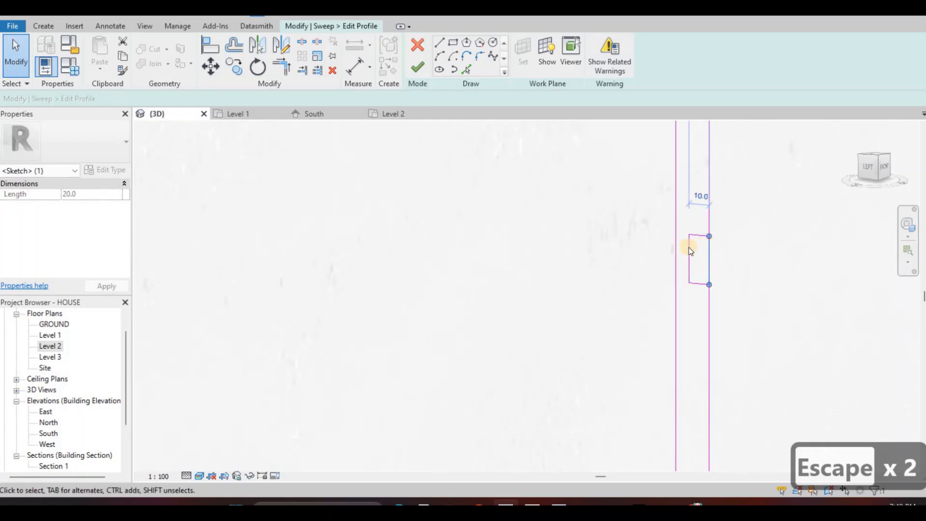
key("Delete")
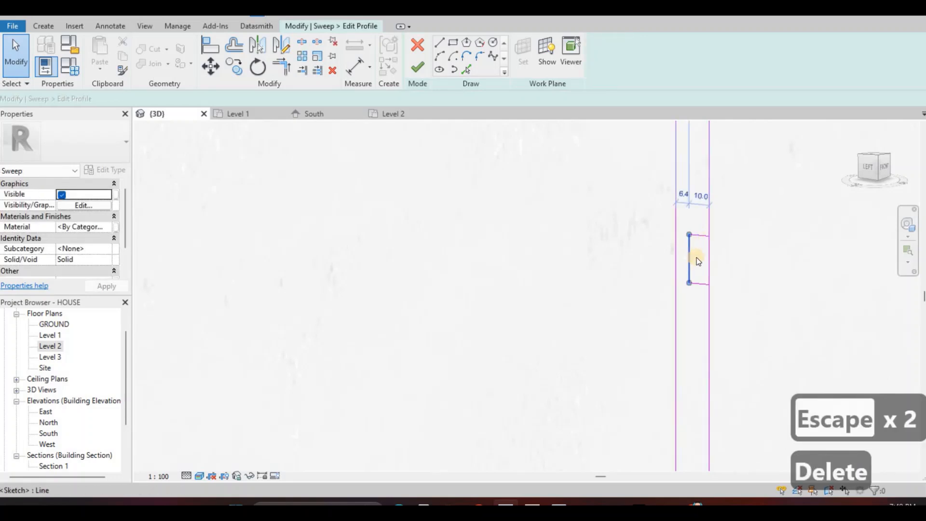
left_click(697, 261)
scroll(702, 269, "up", 2)
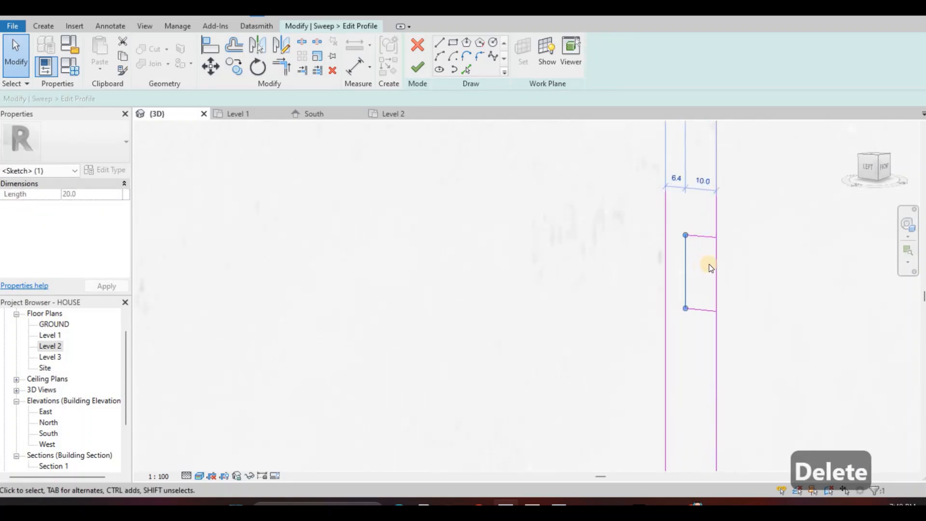
key("Escape")
- Split the profile's outer vertical line inside the notch and trim both parts to the notch's upper and lower edges
key("s")
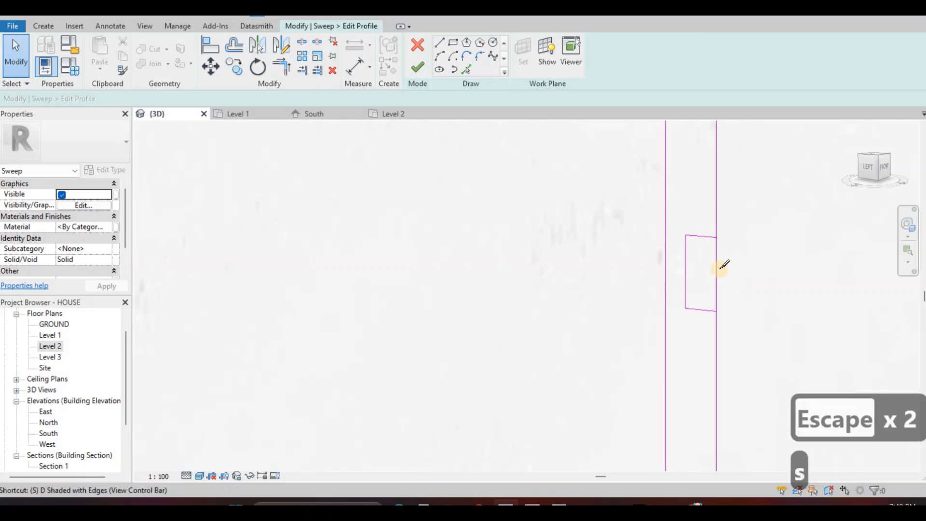
left_click(718, 267)
key("Escape")
key("Escape")
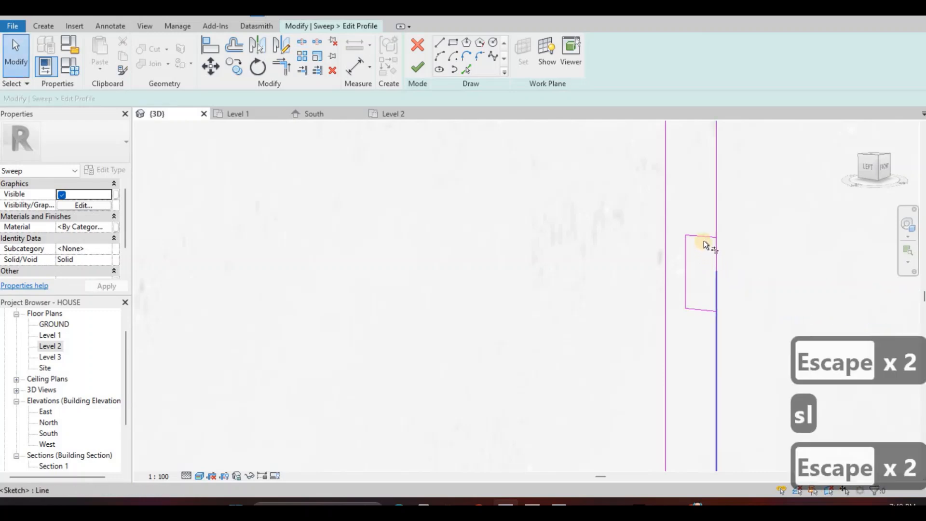
key("t")
key("r")
left_click(711, 316)
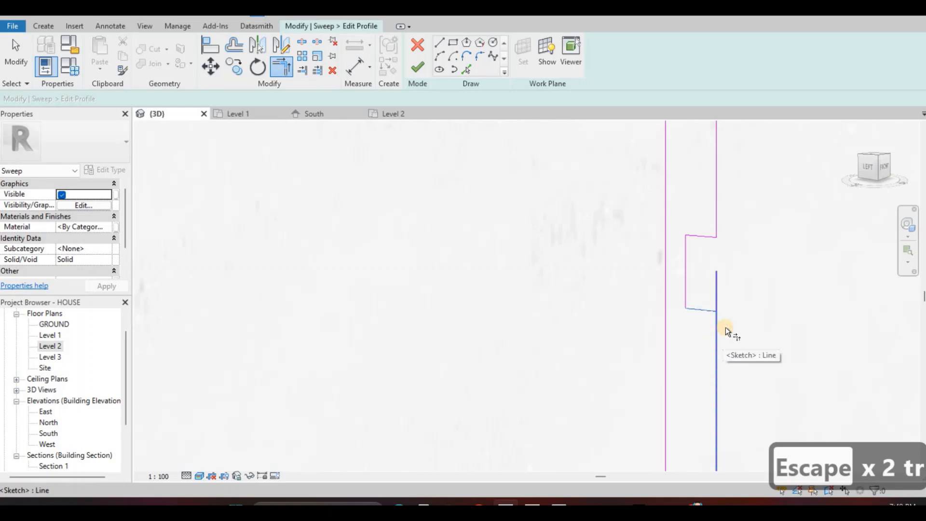
key("Escape")
key("Escape")
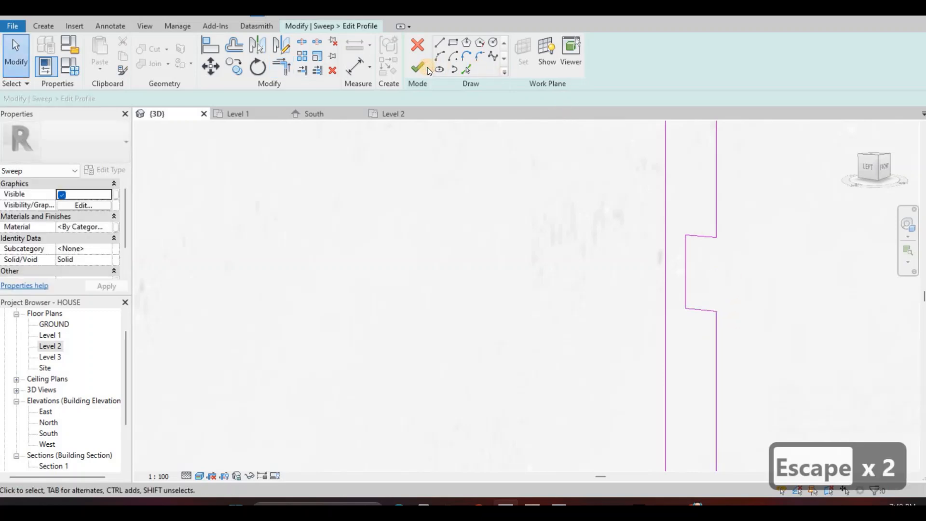
- Finish the grooved sweep, assign it the Gypsum Wall Board(2) material and complete the in-place roof
left_click(420, 70)
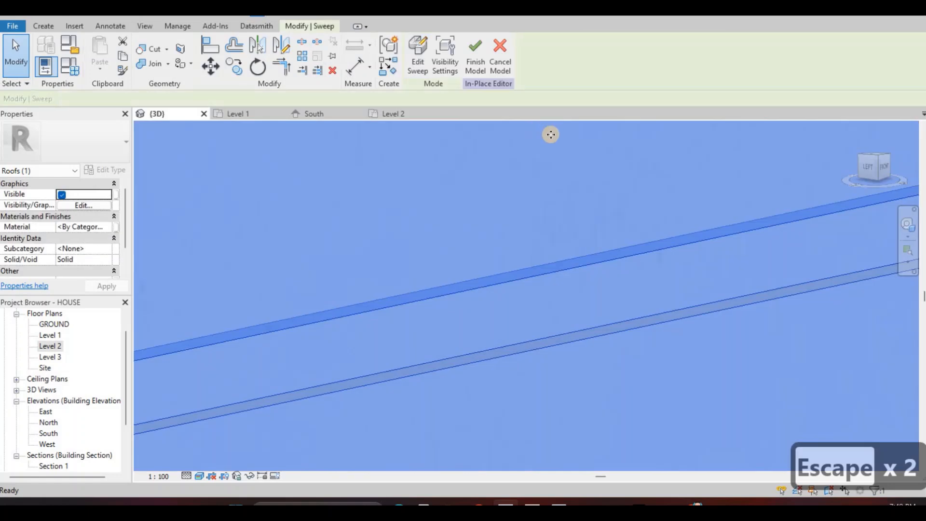
scroll(620, 179, "down", 8)
middle_click_drag(562, 192, 583, 187)
scroll(583, 187, "down", 3)
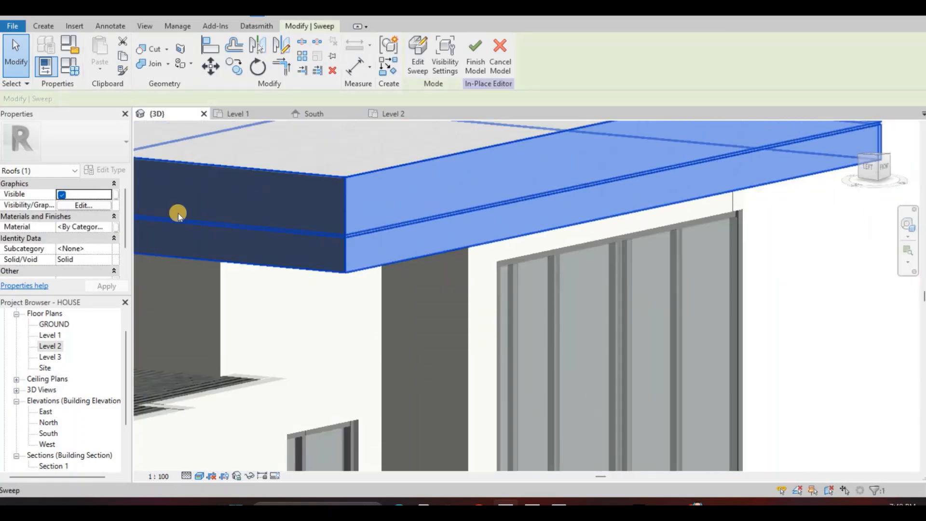
left_click(107, 228)
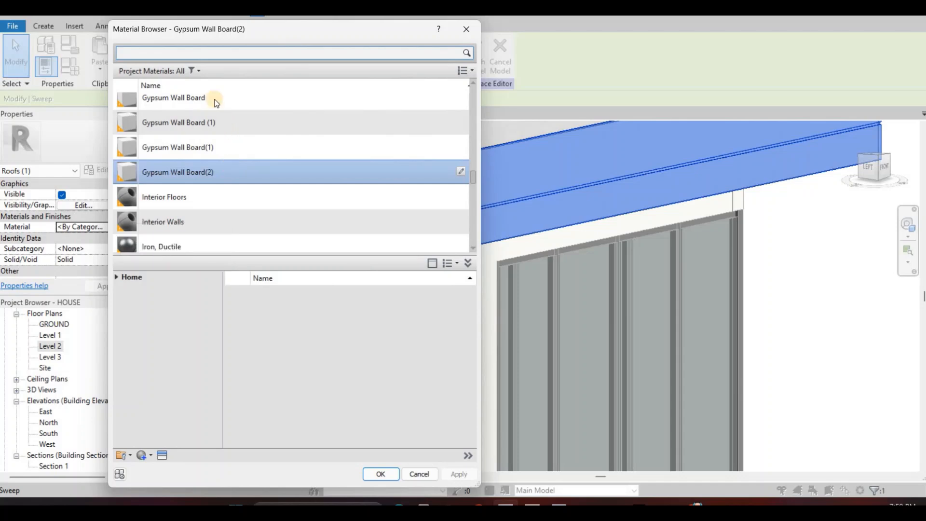
scroll(215, 101, "down", 3)
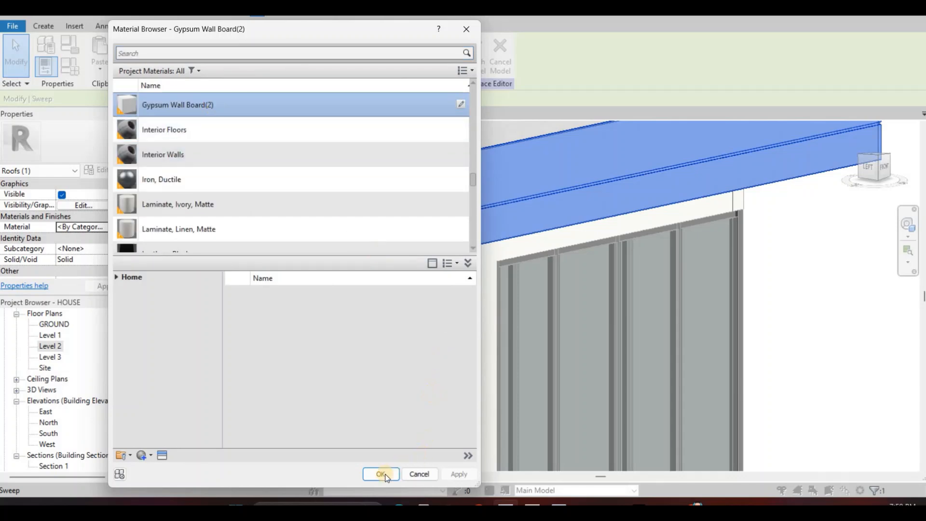
scroll(366, 154, "down", 1)
key("Return")
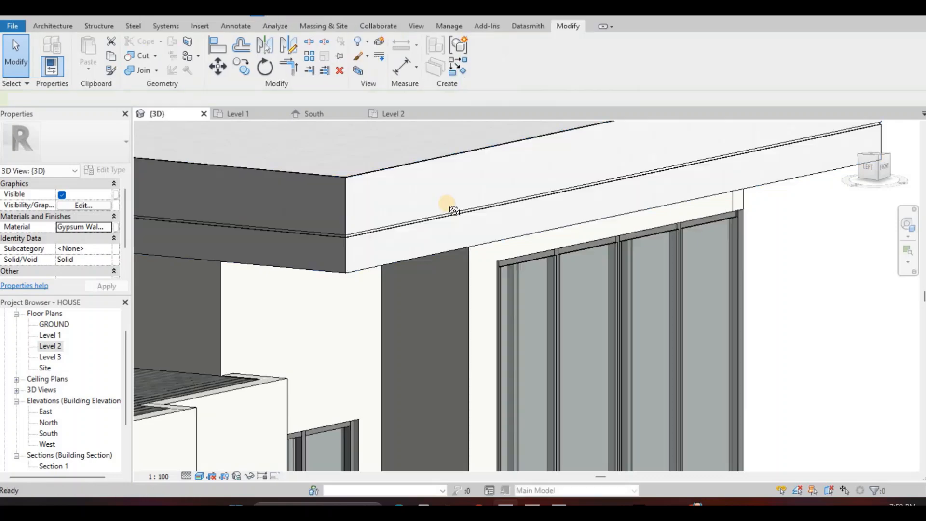
- Examine the roof's grooved fascia, corners and wood underside from several angles around the house
scroll(446, 193, "down", 5)
key("Escape")
middle_click_drag(358, 159, 320, 172, "shift")
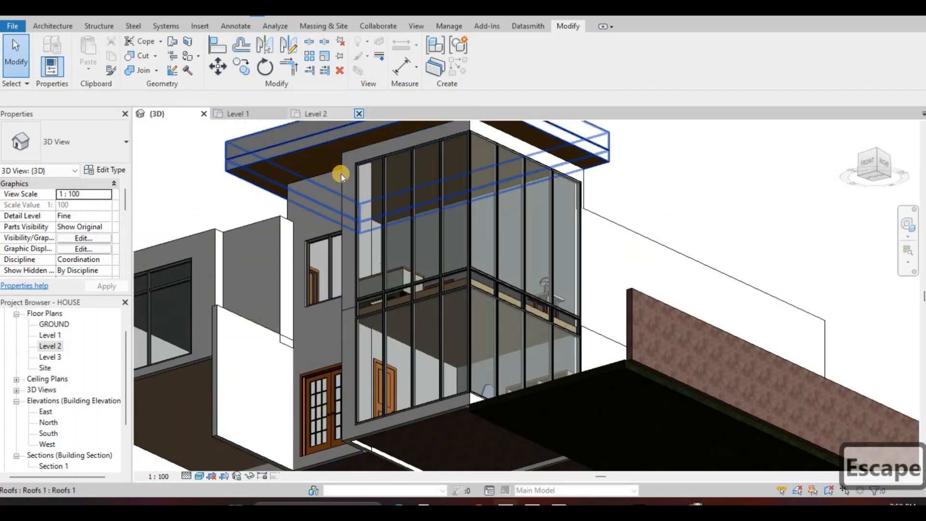
scroll(347, 172, "up", 5)
key("Escape")
scroll(233, 229, "down", 2)
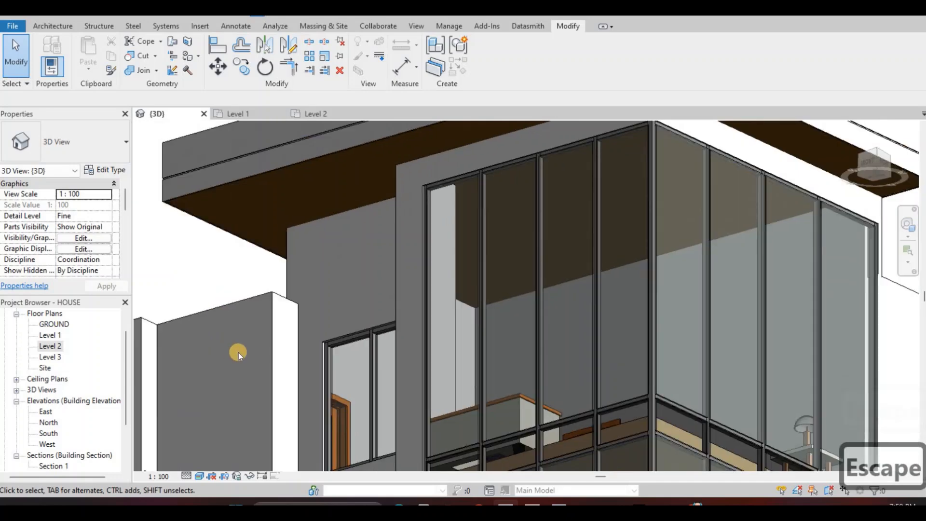
middle_click_drag(238, 351, 271, 354, "shift")
scroll(207, 250, "up", 4)
middle_click_drag(207, 251, 517, 312)
scroll(299, 337, "up", 3)
scroll(535, 306, "down", 3)
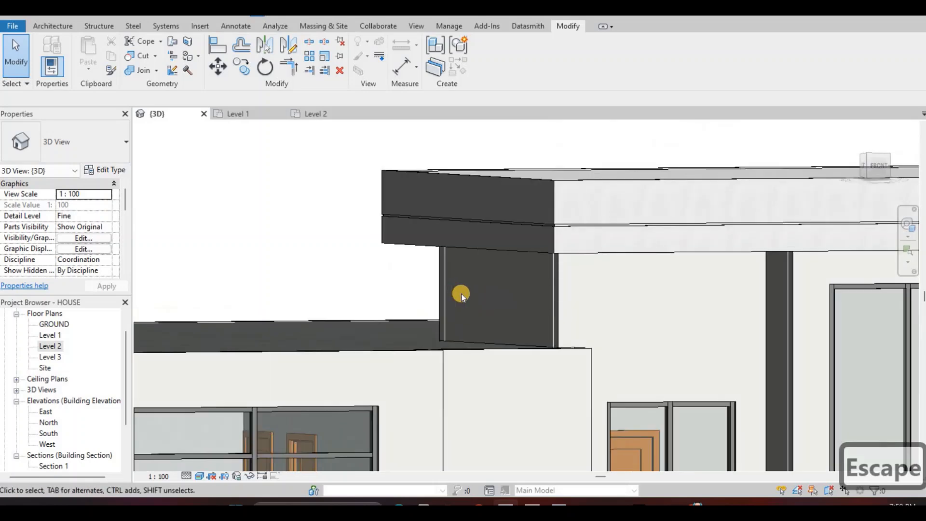
middle_click_drag(462, 270, 470, 282, "shift")
middle_click_drag(587, 282, 548, 278)
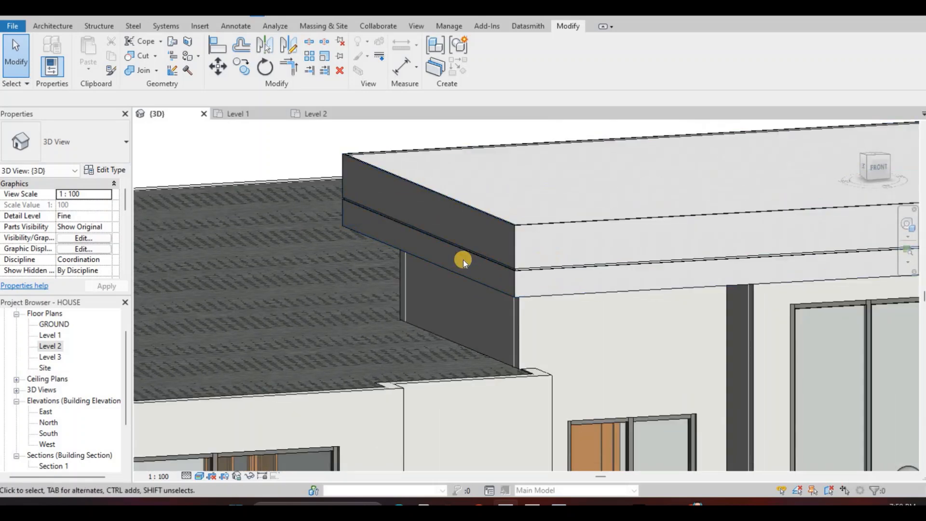
scroll(569, 296, "up", 4)
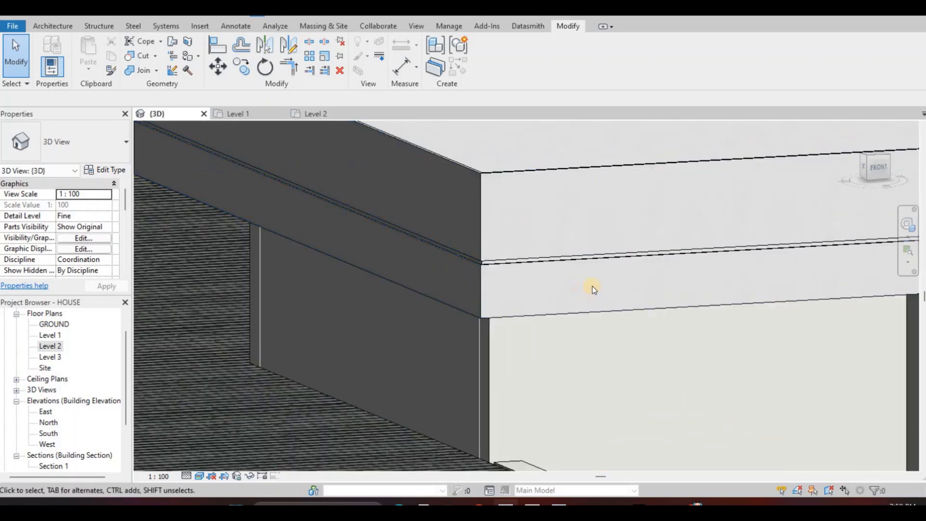
key("Escape")
mouse_move(599, 283)
middle_mouse_down("shift")
mouse_move(551, 275)
mouse_move(553, 254)
mouse_move(624, 252)
mouse_move(570, 287)
mouse_move(576, 252)
mouse_move(588, 278)
middle_mouse_up("shift")
- Reopen the in-place roof, paint its top face with Asphalt Shingle and finish the model
left_click(581, 325)
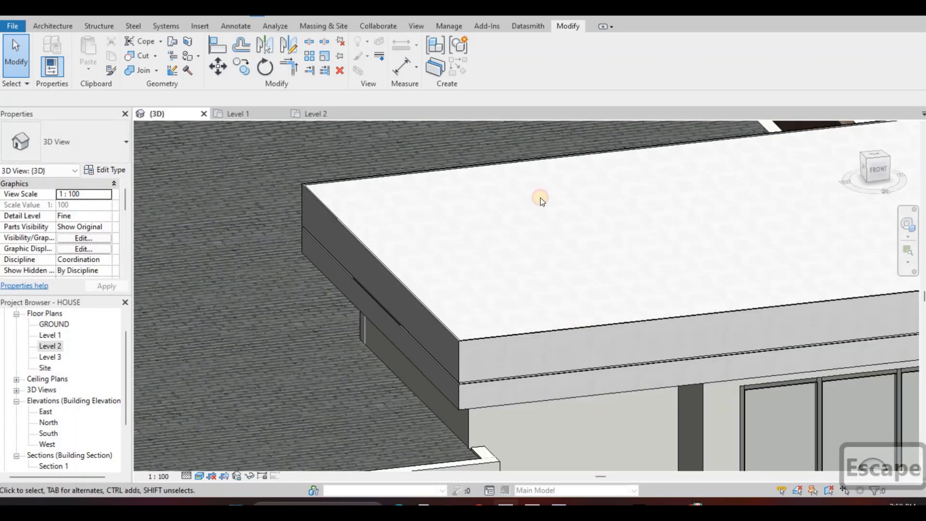
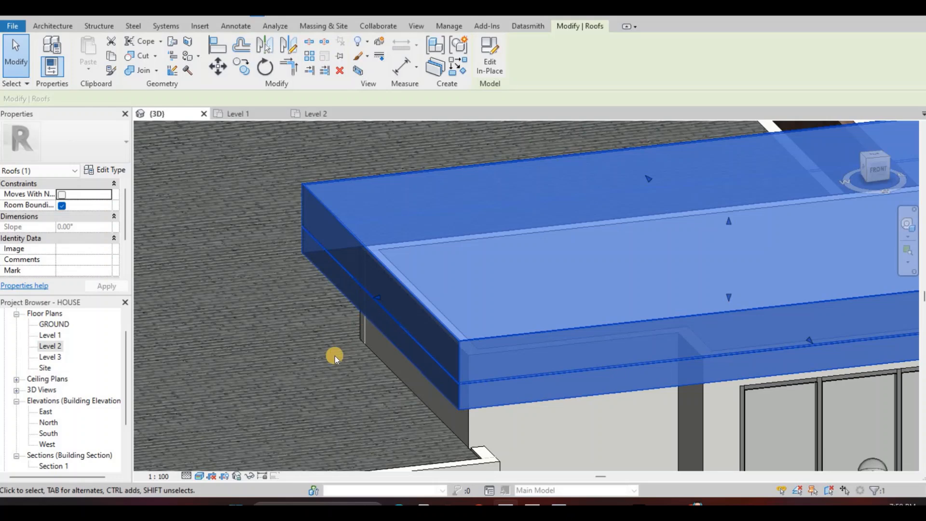
key("Escape")
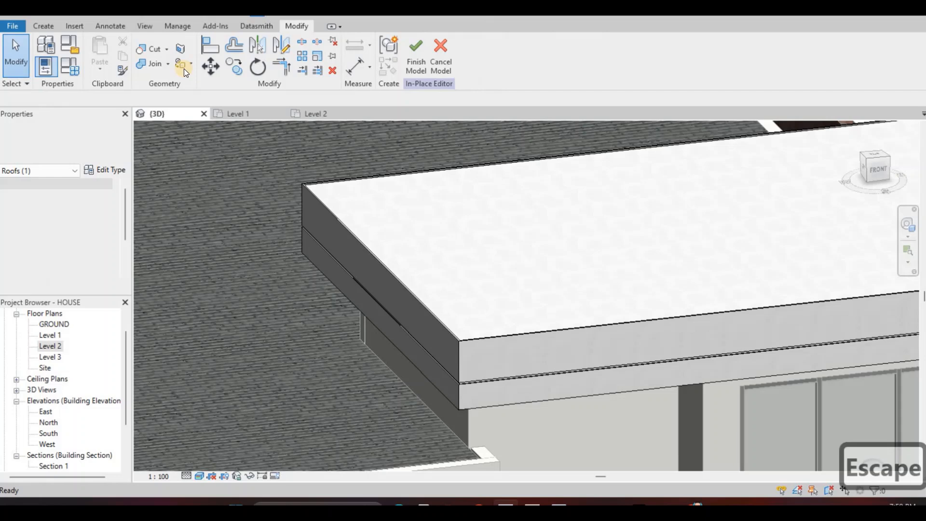
left_click(180, 67)
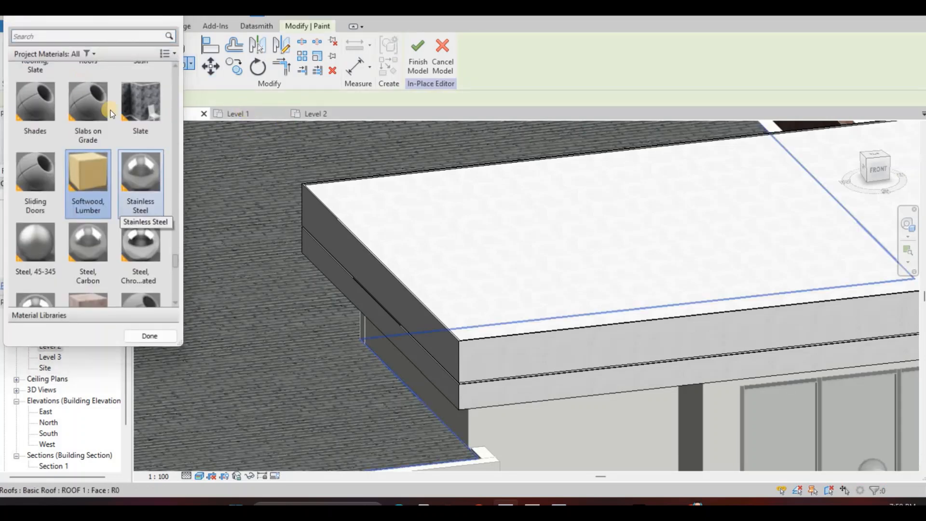
scroll(85, 129, "up", 1)
scroll(77, 118, "up", 8)
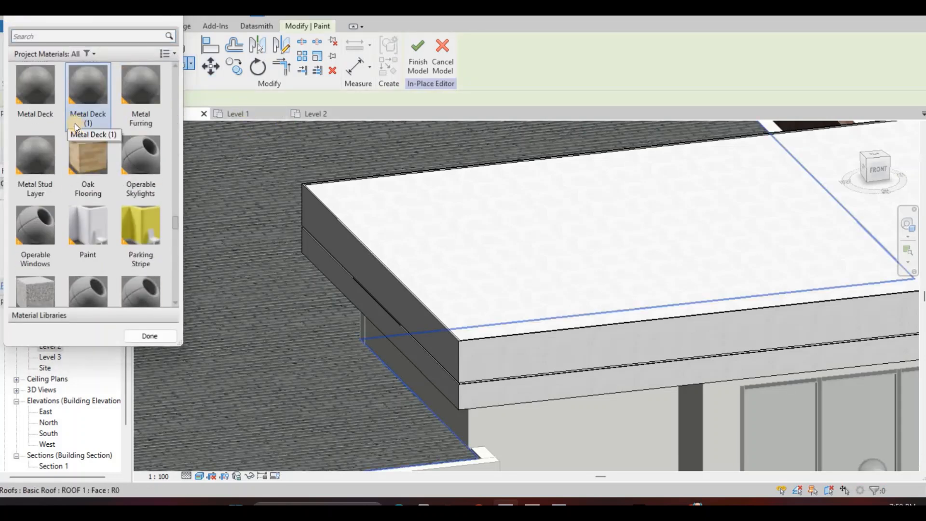
scroll(87, 116, "up", 10)
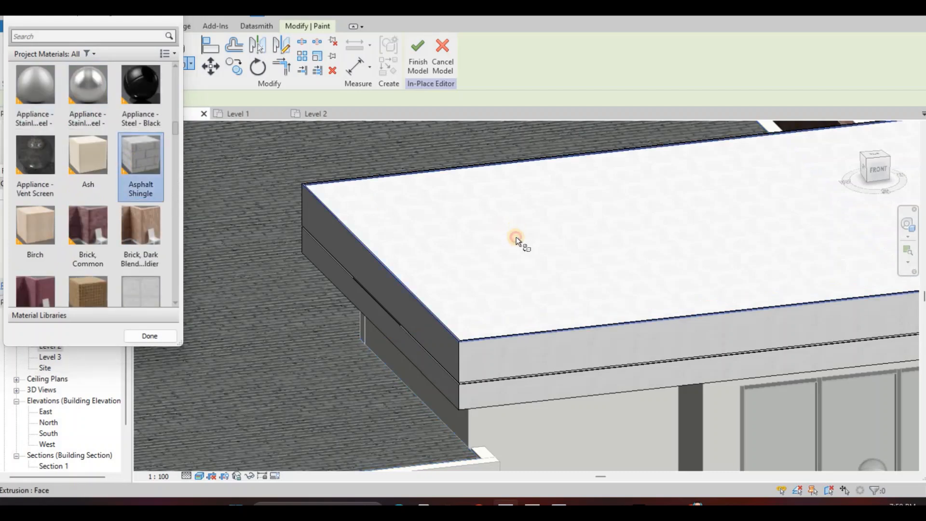
left_click(421, 290)
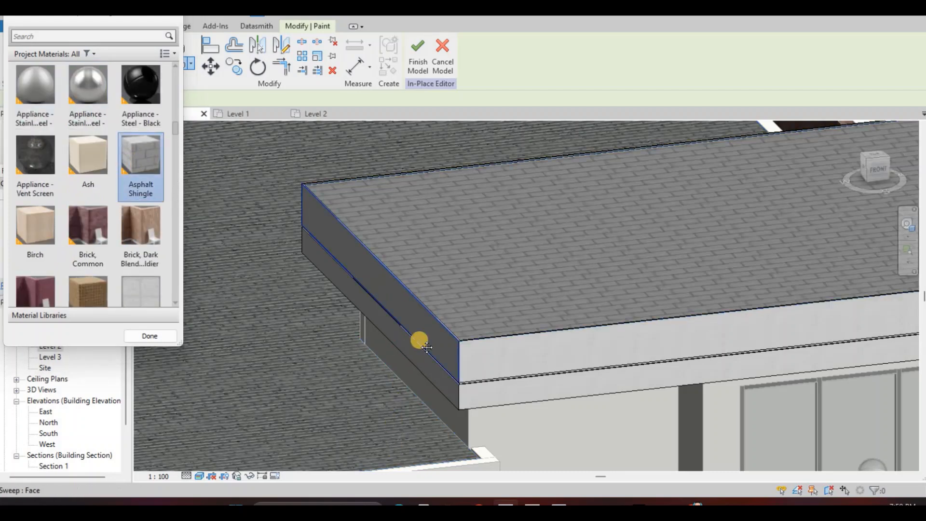
key("Caps_Lock")
key("Caps_Lock")
key("Caps_Lock")
key("Caps_Lock")
key("Caps_Lock")
mouse_move(438, 351)
middle_mouse_down()
mouse_move(384, 461)
mouse_move(346, 393)
mouse_move(397, 382)
mouse_move(474, 323)
middle_mouse_up()
middle_click_drag(496, 190, 411, 288, "shift")
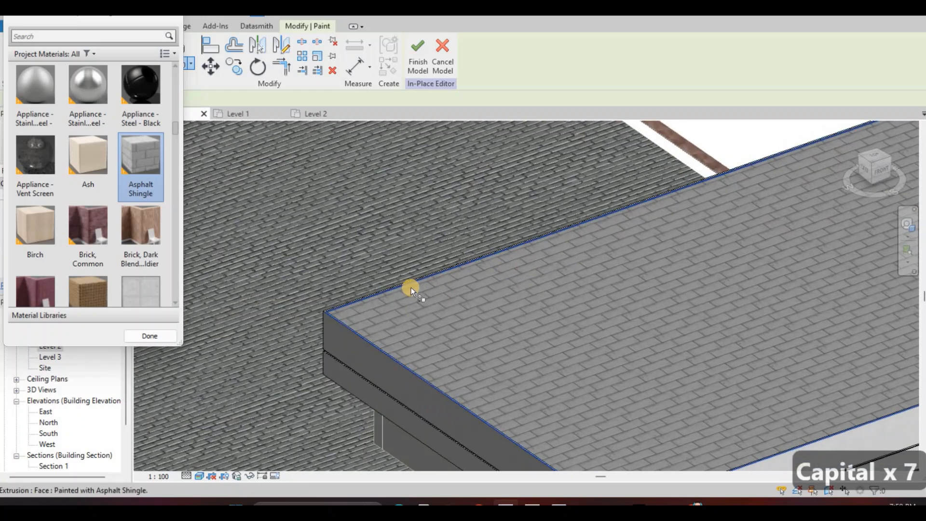
scroll(408, 288, "down", 3)
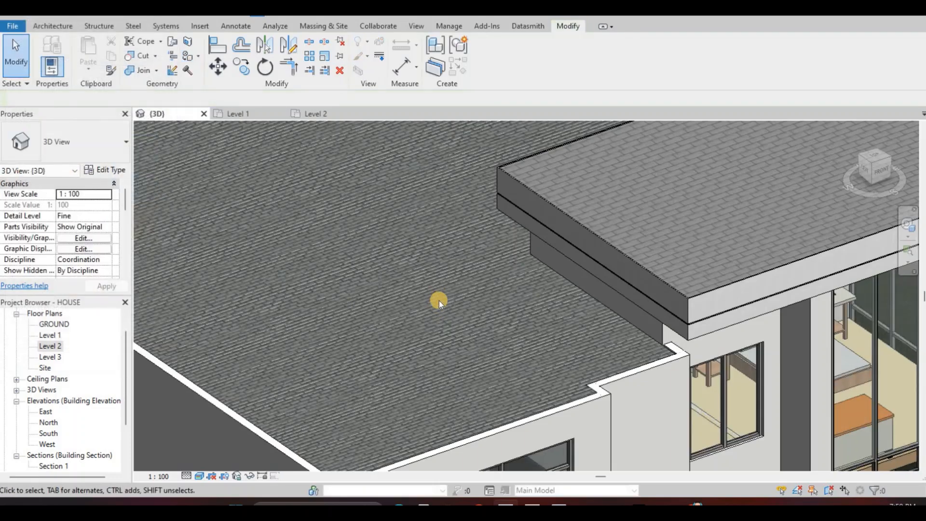
- Paint the top face of the adjoining lower main roof with Asphalt Shingle
middle_click_drag(457, 214, 421, 259)
scroll(425, 255, "down", 2)
middle_click_drag(435, 311, 323, 188, "shift")
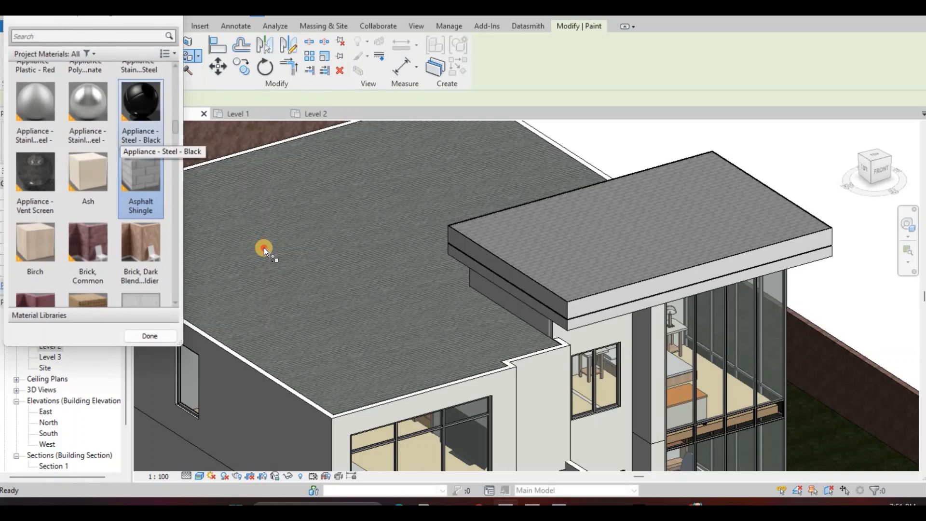
left_click(353, 284)
key("Escape")
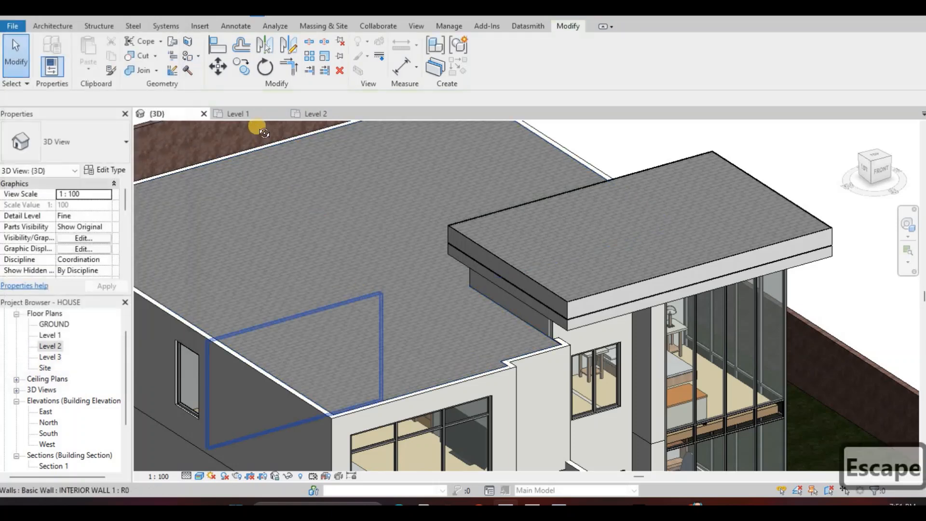
mouse_move(324, 227)
middle_mouse_down("shift")
mouse_move(351, 260)
mouse_move(322, 158)
mouse_move(435, 180)
middle_mouse_up("shift")
key("Escape")
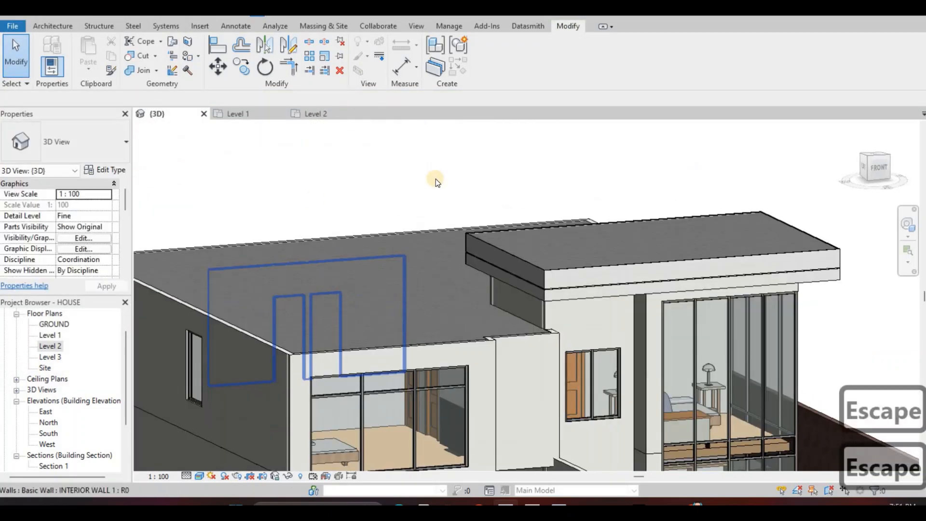
middle_click_drag(467, 233, 470, 260)
key("F1")
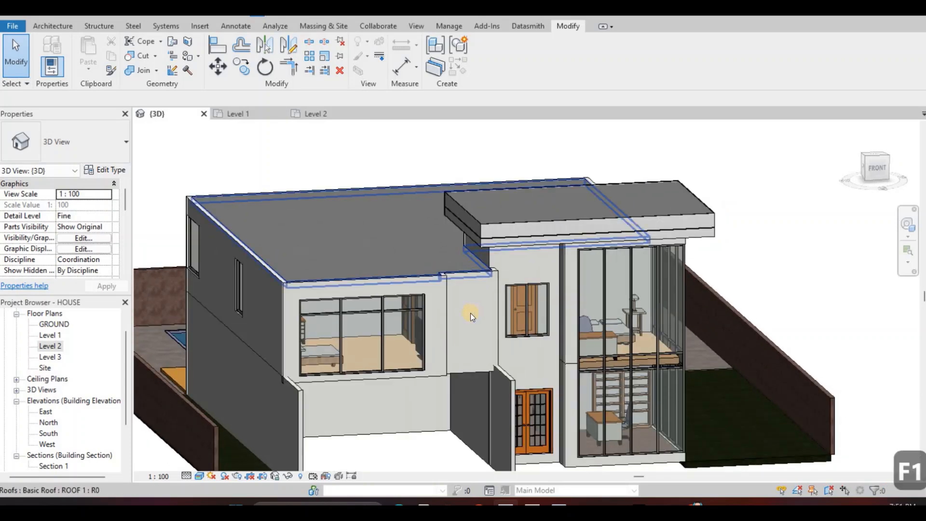
- On the Level 1 plan, trim the garage's rear wall into a clean corner with the side wall near grid B
mouse_move(475, 314)
middle_mouse_down("shift")
mouse_move(457, 337)
mouse_move(469, 313)
middle_mouse_up("shift")
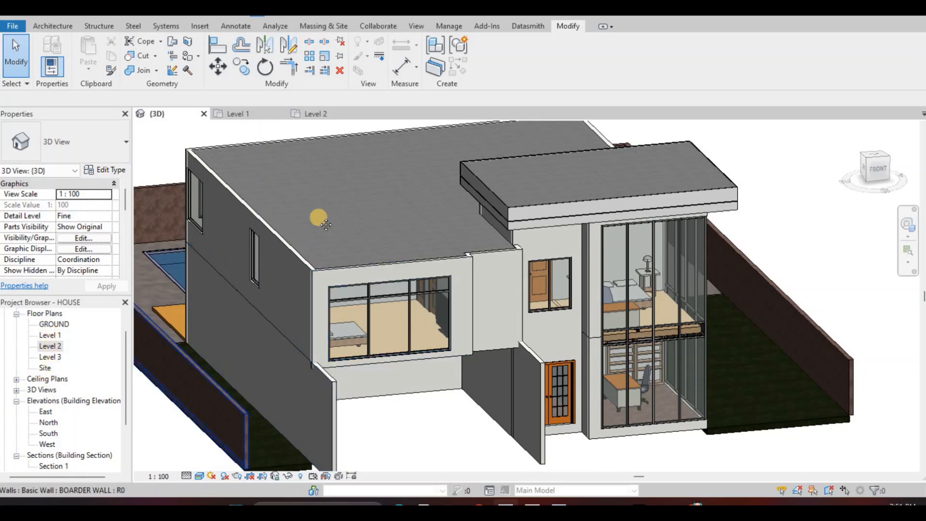
key("ctrl+Tab")
scroll(472, 268, "up", 4)
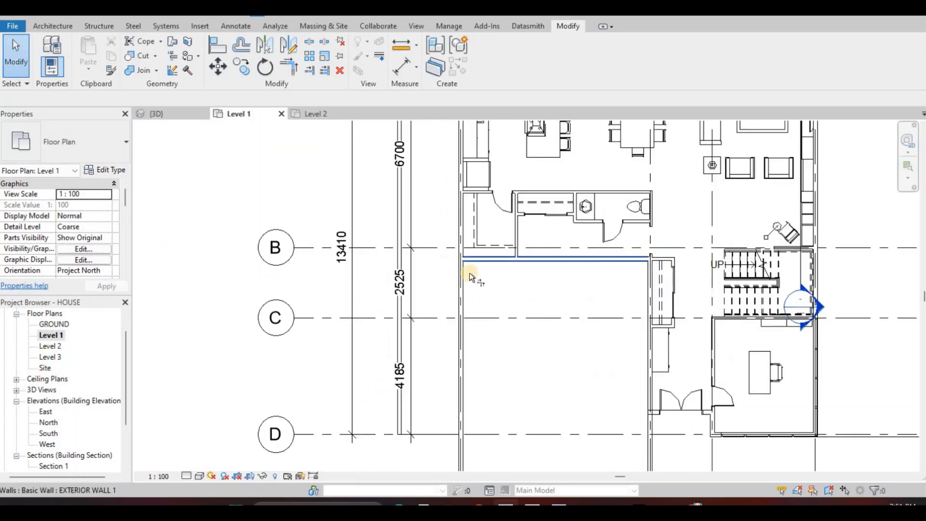
scroll(470, 273, "up", 2)
key("t")
key("r")
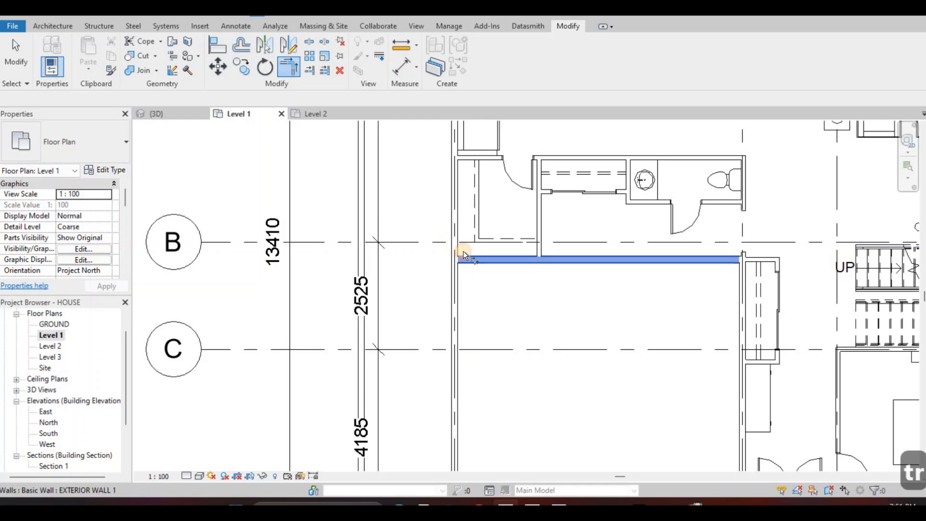
left_click(463, 256)
left_click(454, 241)
scroll(568, 234, "down", 2)
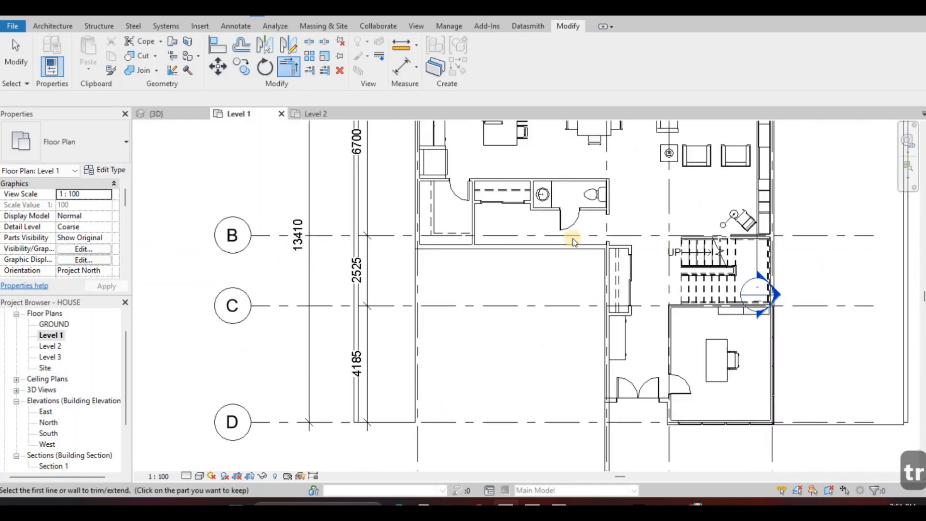
key("Escape")
- Trim the garage's other side wall into a corner with the entrance's double-door wall, and return to the 3D view
scroll(566, 231, "up", 3)
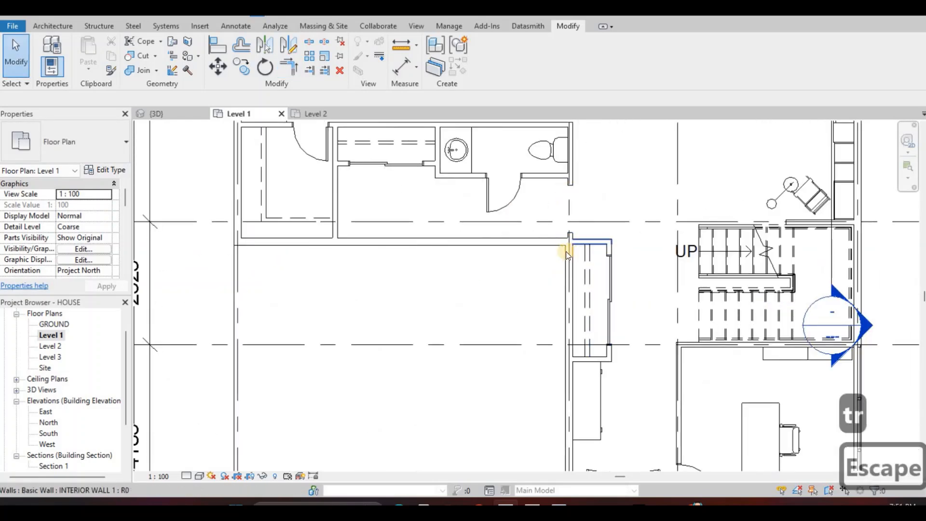
scroll(565, 252, "up", 4)
scroll(566, 256, "down", 3)
middle_click_drag(561, 293, 550, 213)
left_click(547, 321)
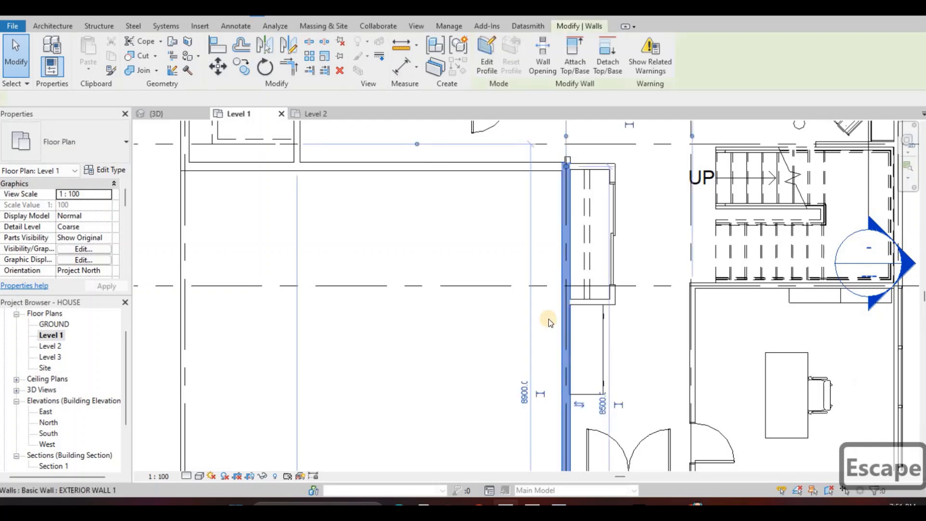
scroll(551, 313, "down", 2)
scroll(548, 312, "up", 3)
key("Escape")
key("Escape")
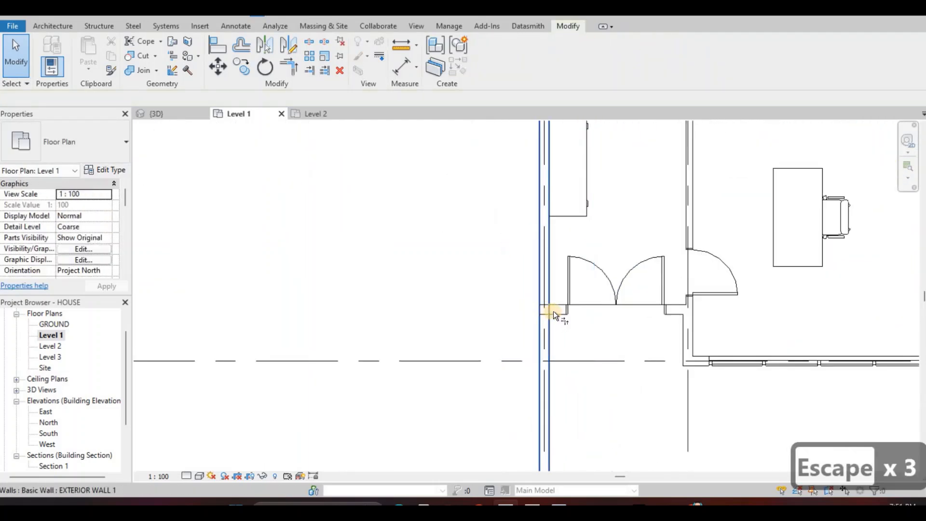
key("t")
key("r")
left_click(557, 311)
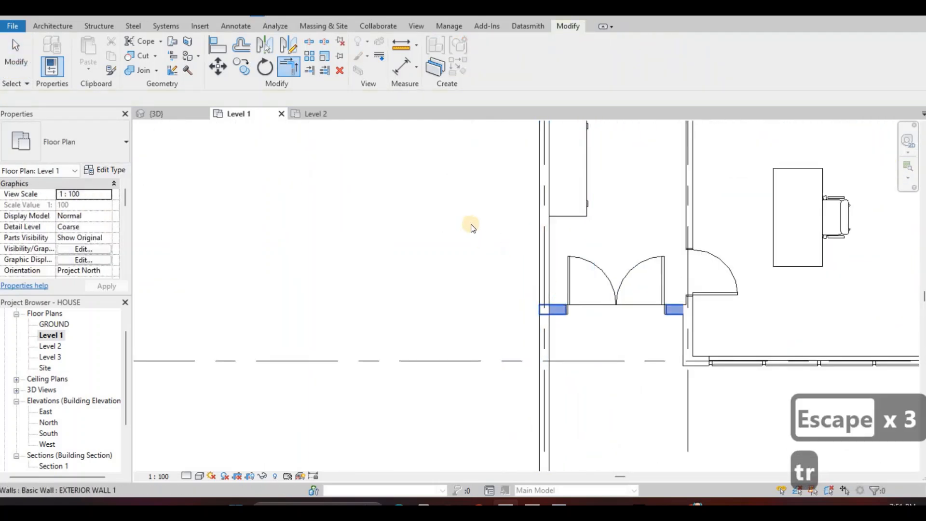
left_click(177, 115)
key("Escape")
key("Escape")
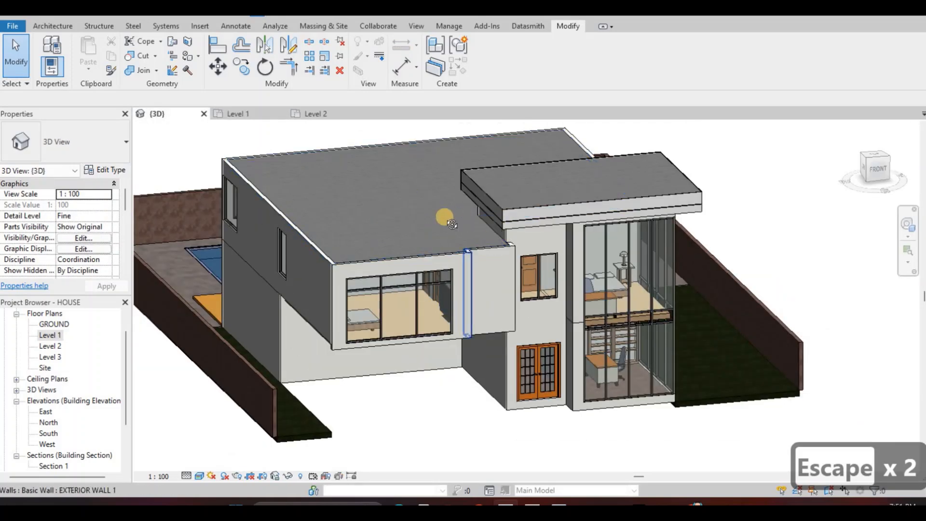
- Locate the recessed upper-floor front wall in 3D and examine its junctions on the Level 2 plan
middle_click_drag(452, 224, 464, 248, "shift")
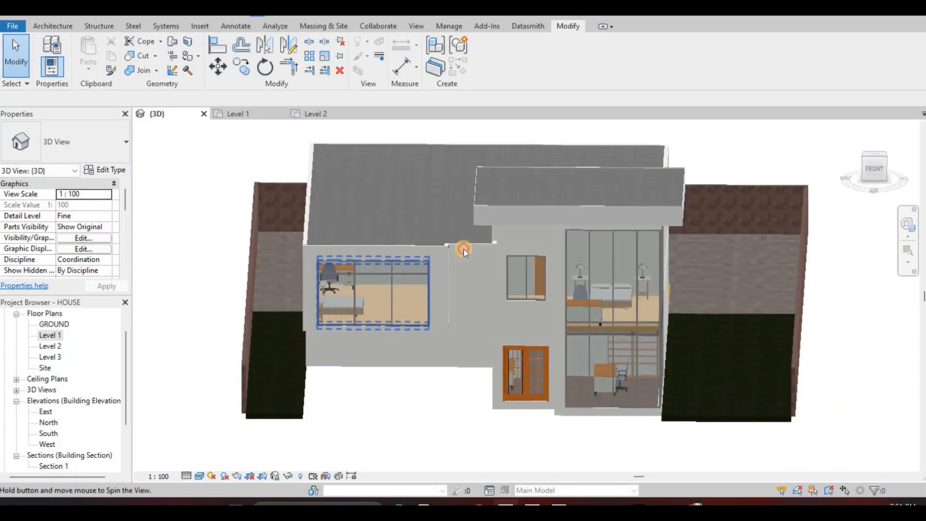
scroll(458, 250, "up", 3)
left_click(452, 251)
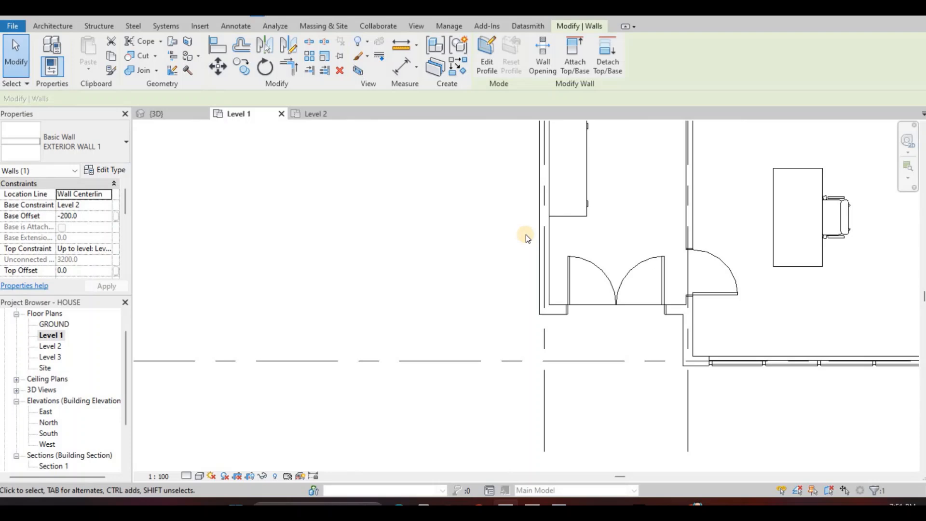
scroll(525, 236, "down", 4)
middle_click_drag(525, 235, 550, 346)
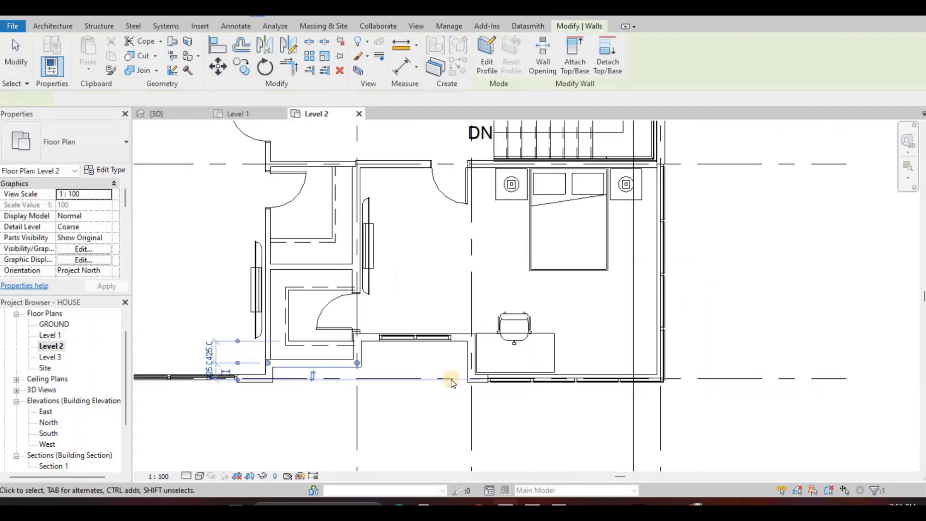
scroll(439, 381, "up", 5)
key("Escape")
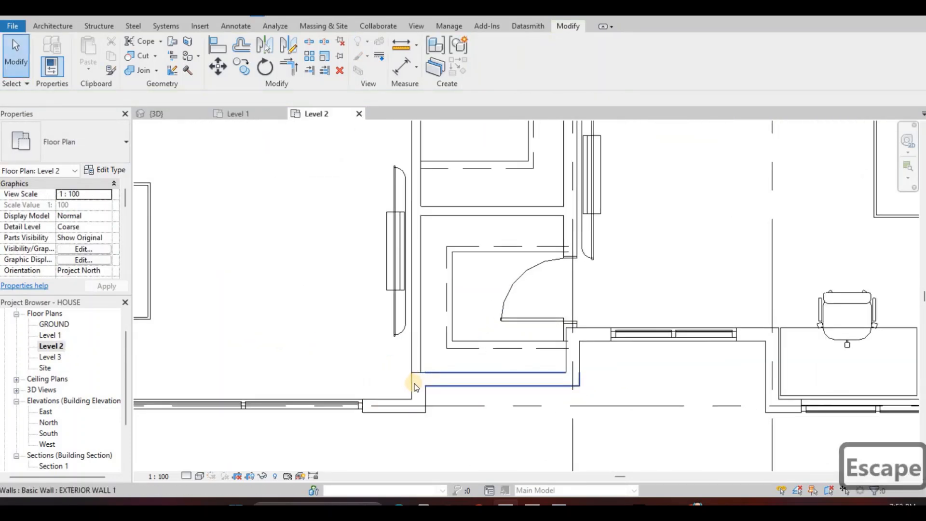
left_click(418, 386)
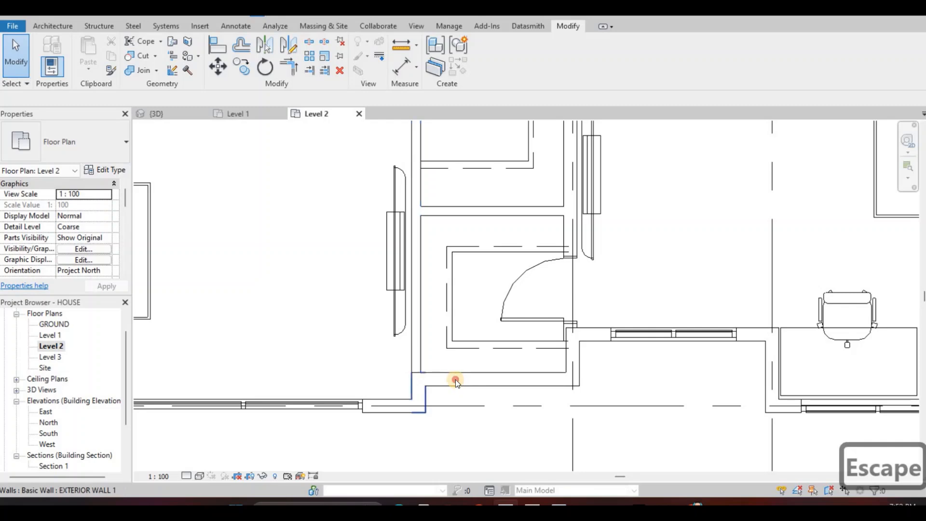
left_click(470, 379)
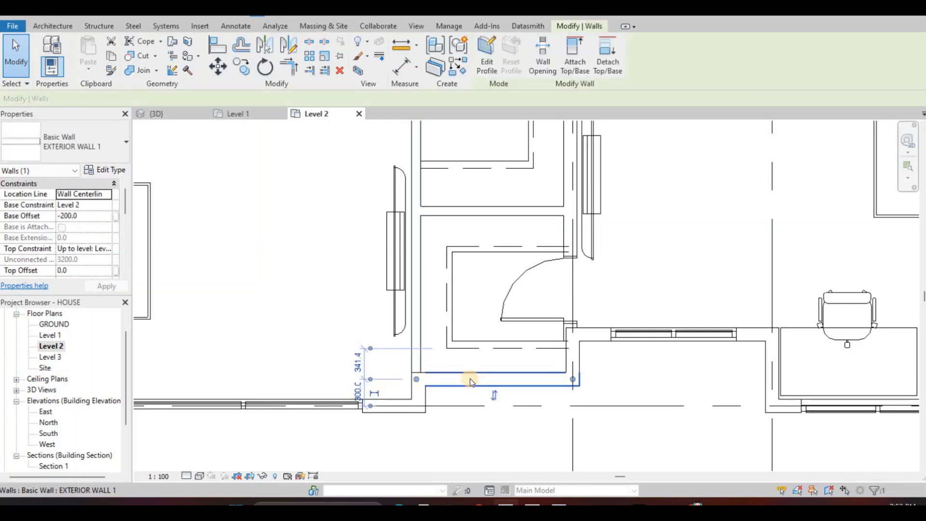
key("Escape")
key("Escape")
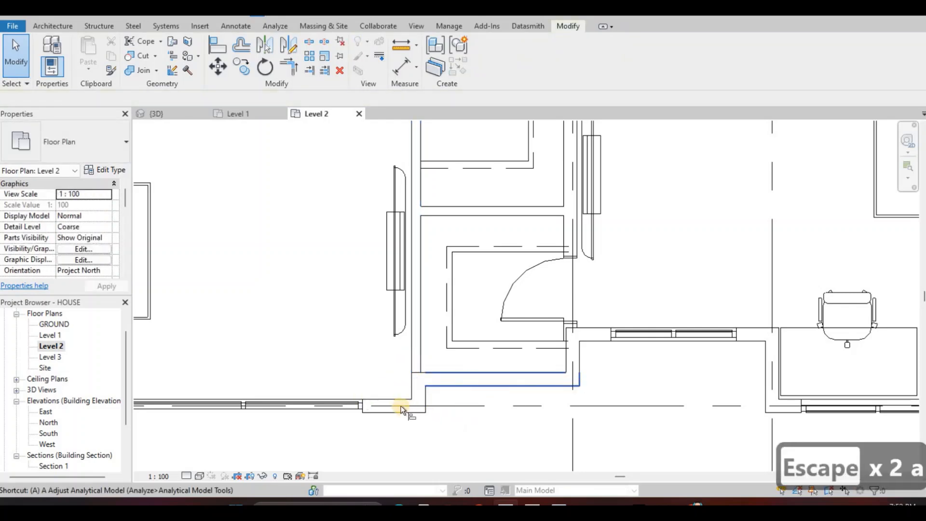
- Align the recessed closet front wall with the adjoining window wall, unjoining the conflicting elements and deleting the too-short wall
key("l")
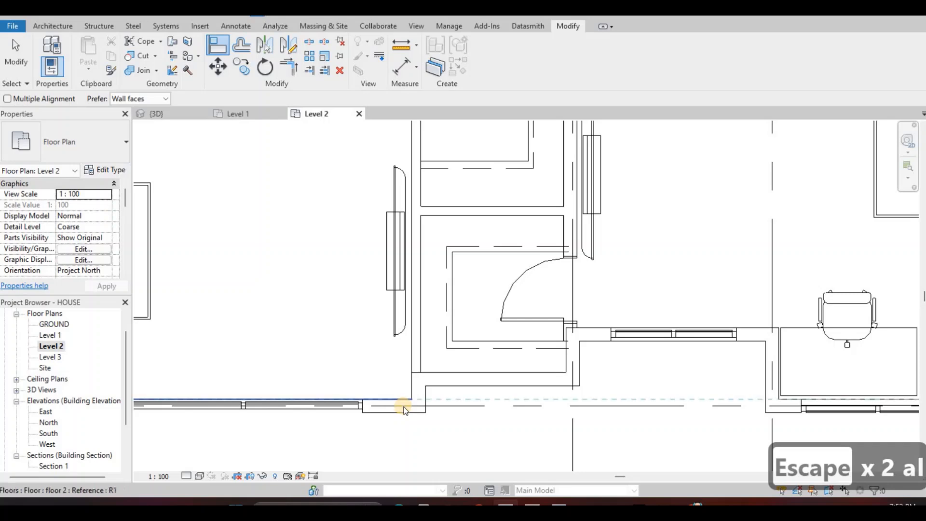
key("Escape")
key("Escape")
key("l")
scroll(400, 398, "up", 2)
left_click(400, 398)
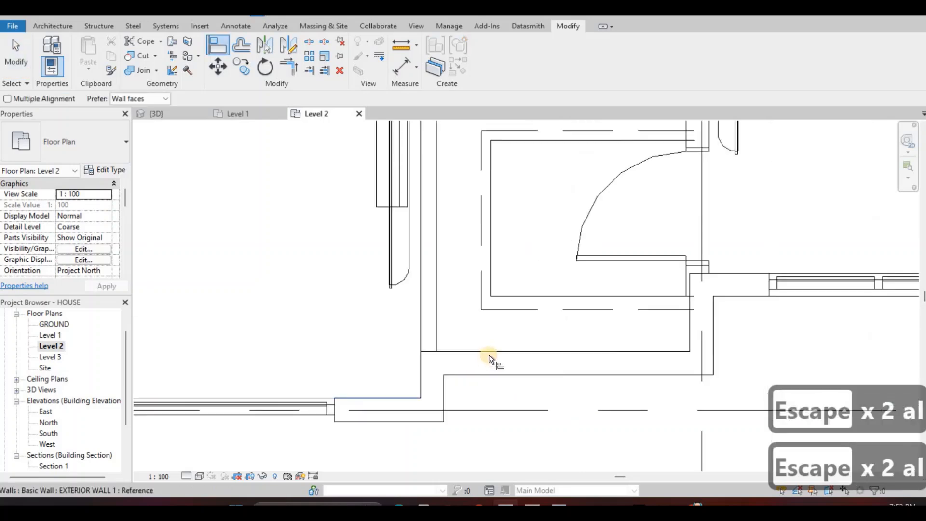
left_click(488, 354)
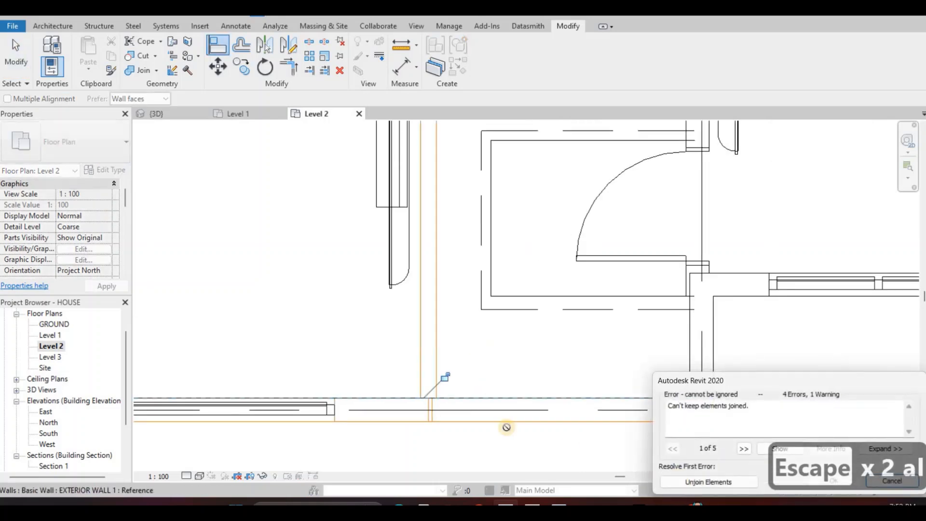
left_click(700, 486)
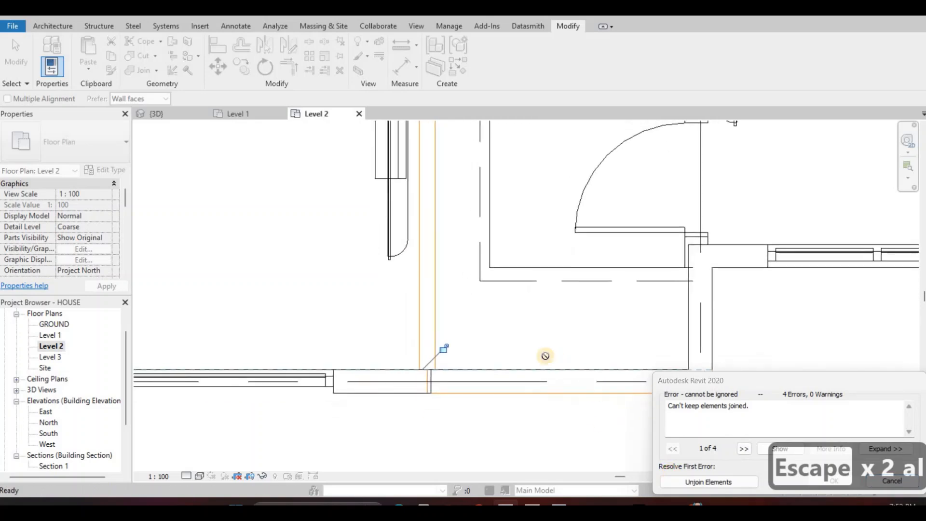
left_click(712, 482)
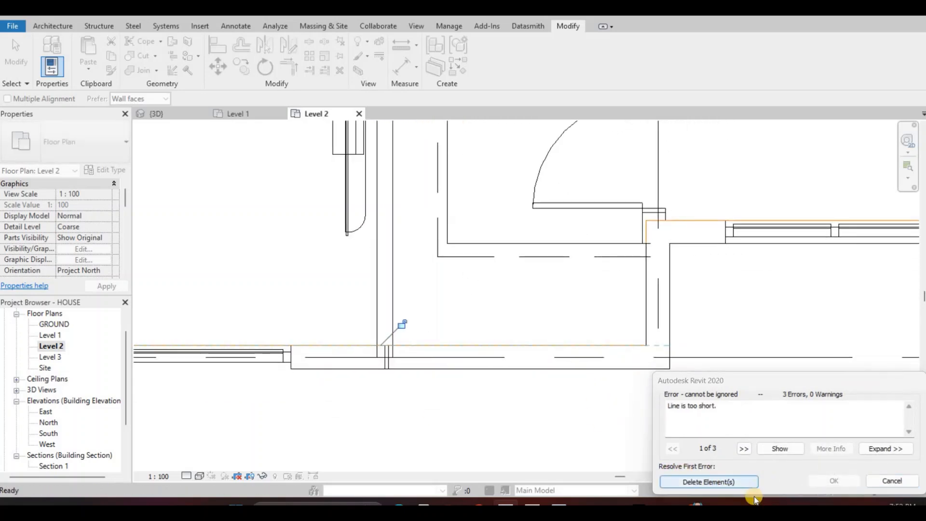
left_click(720, 481)
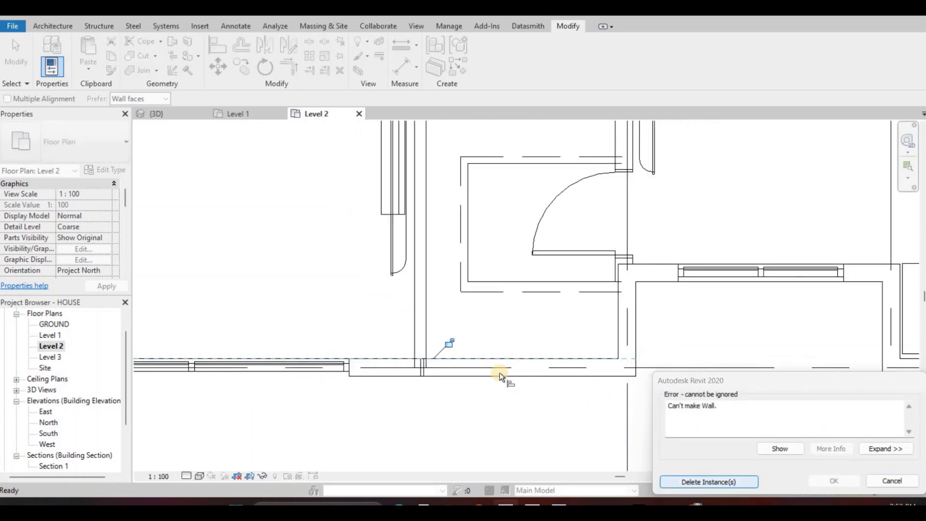
key("Escape")
key("Escape")
- Delete the closet's separate front wall and extend the window wall to form a corner with the side wall
left_click(438, 381)
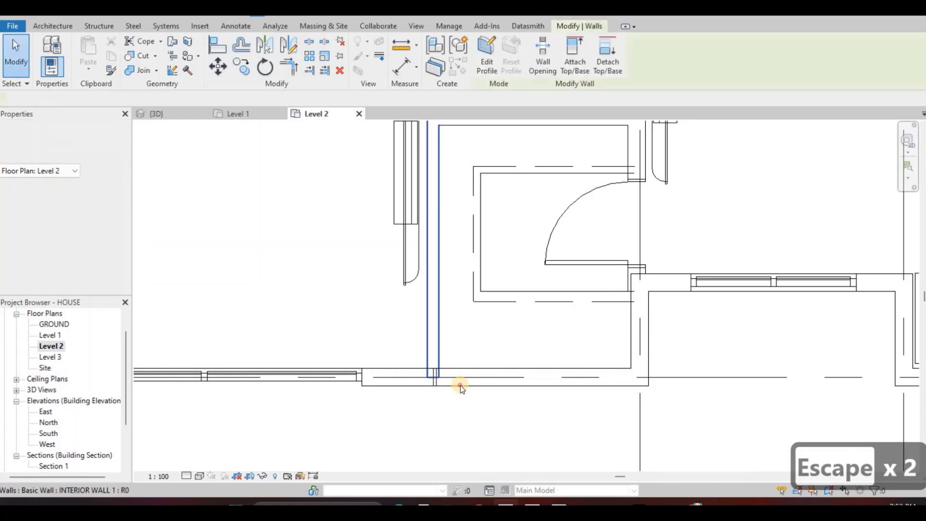
left_click(460, 385)
scroll(460, 385, "up", 2)
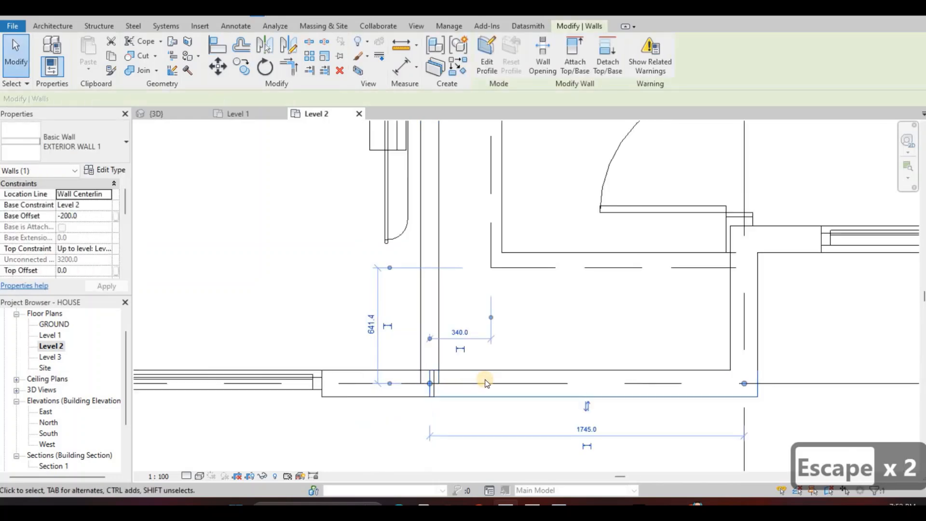
key("Delete")
key("Escape")
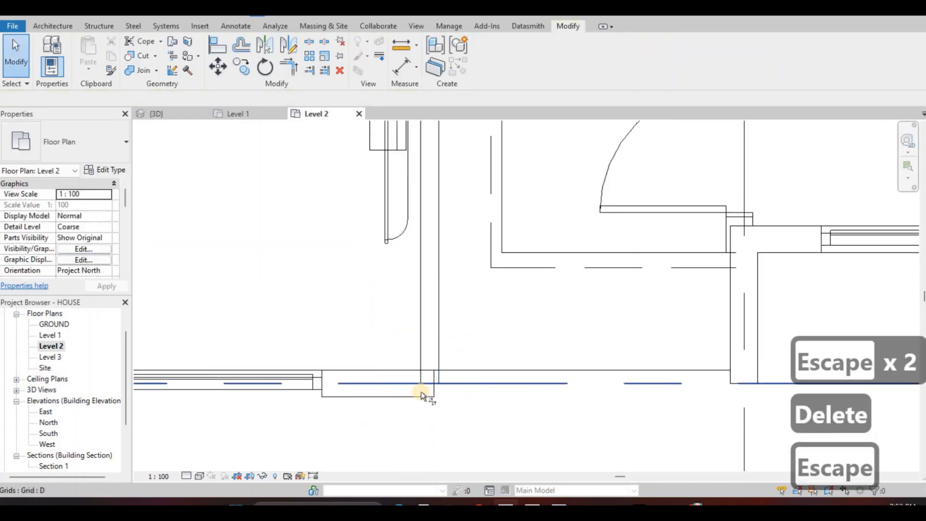
key("t")
key("r")
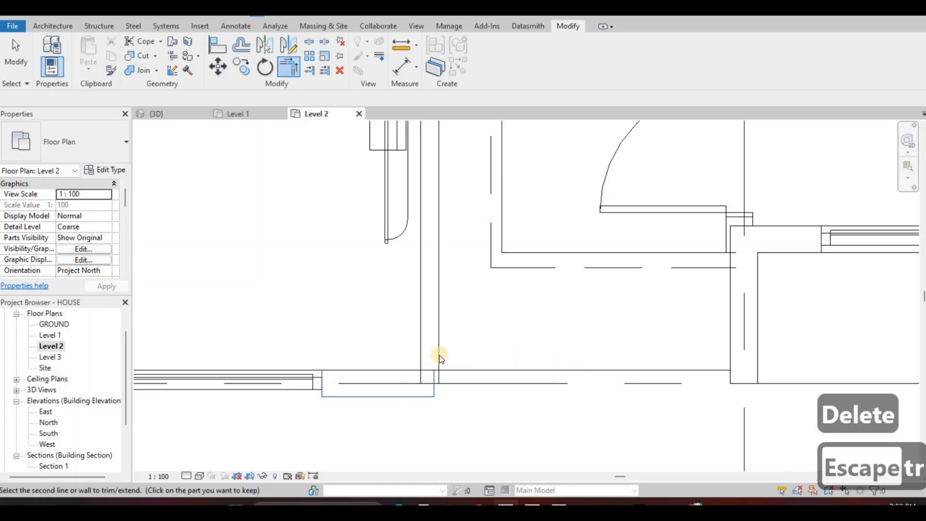
left_click(439, 367)
key("Escape")
key("Escape")
- Adjust the end of the interior wall between bedroom and closet where it meets the extended front wall
left_click(429, 377)
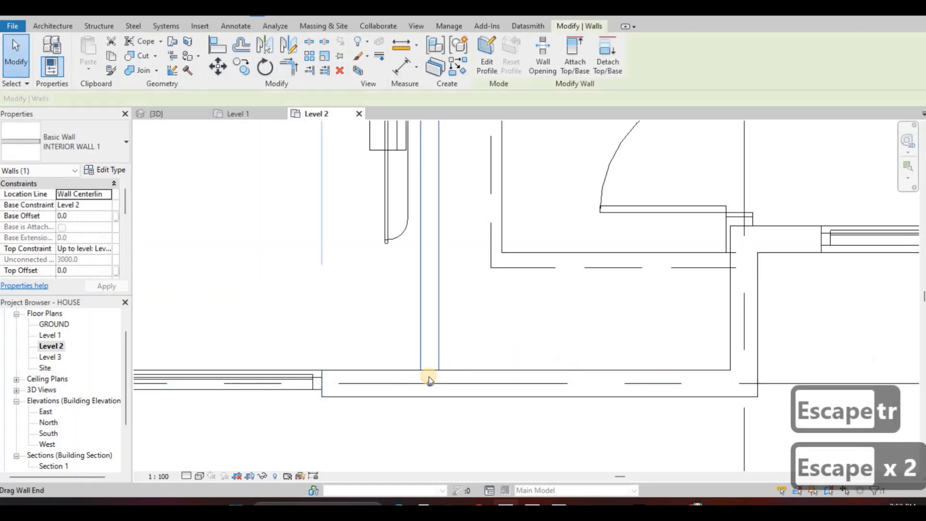
mouse_move(429, 378)
left_mouse_down()
mouse_move(443, 371)
mouse_move(437, 380)
left_mouse_up()
key("Escape")
scroll(477, 315, "down", 2)
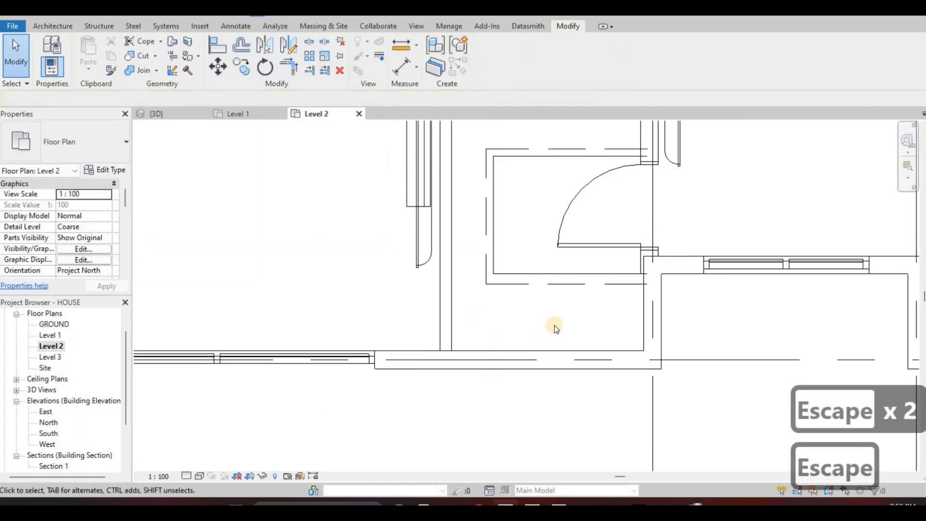
- Move the closet's solid and dashed detail lines nearest the front wall closer to that wall
scroll(555, 318, "down", 2)
left_click(554, 311)
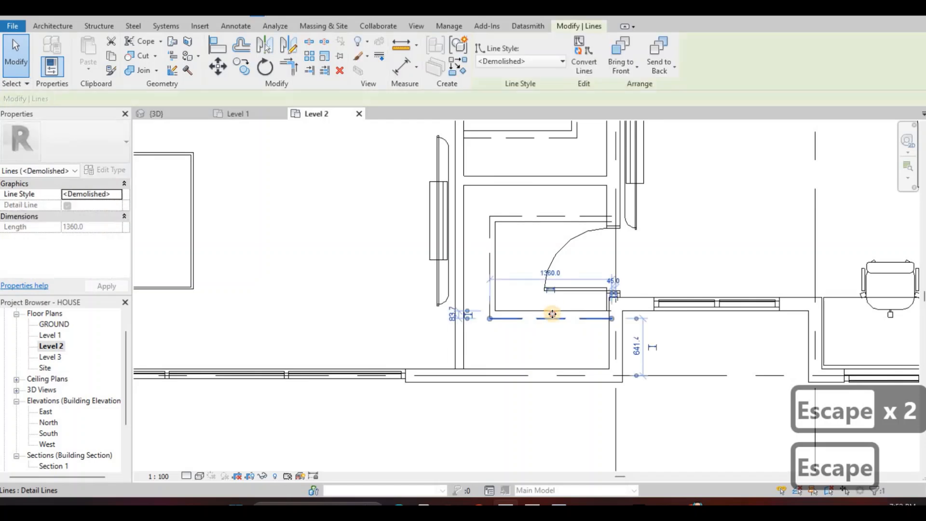
scroll(550, 331, "up", 2)
left_click_drag(552, 351, 554, 217)
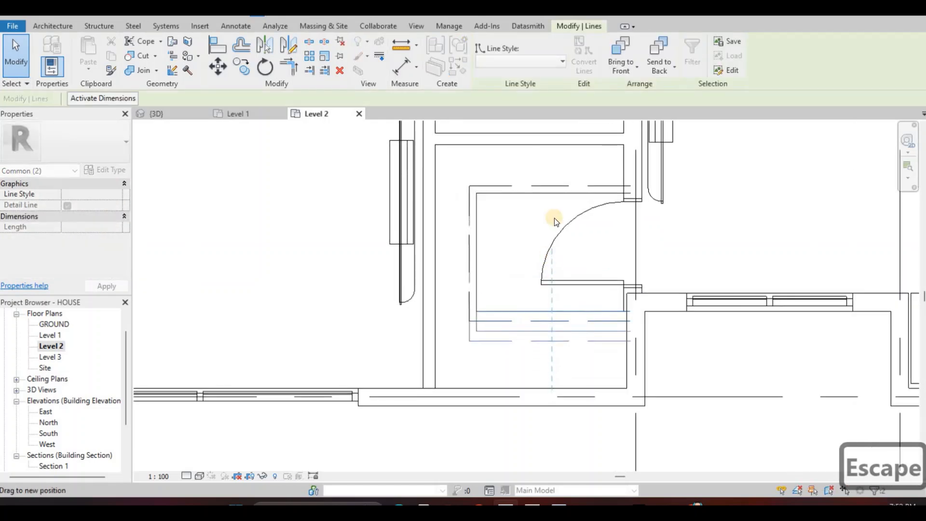
key("Escape")
- Move the closet's rear pair of solid and dashed detail lines closer to the rear partition
scroll(555, 205, "up", 2)
left_click(548, 208)
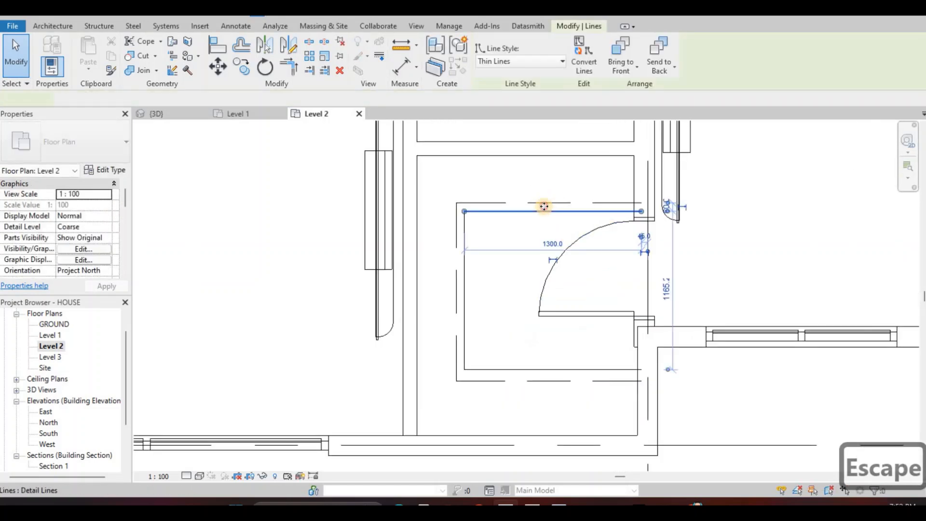
left_click(539, 201, "ctrl")
left_click_drag(539, 194, 532, 235)
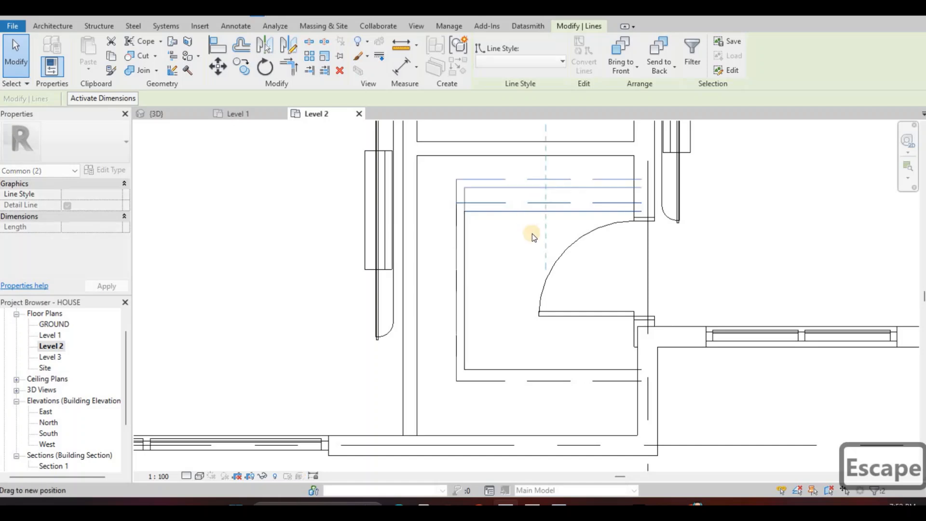
left_click_drag(539, 274, 541, 270)
key("Escape")
- Shorten the closet's rear solid and dashed lines to the inner face of the door-side exterior wall, 1245 and 1305 long
scroll(555, 241, "down", 3)
middle_click_drag(557, 251, 563, 269)
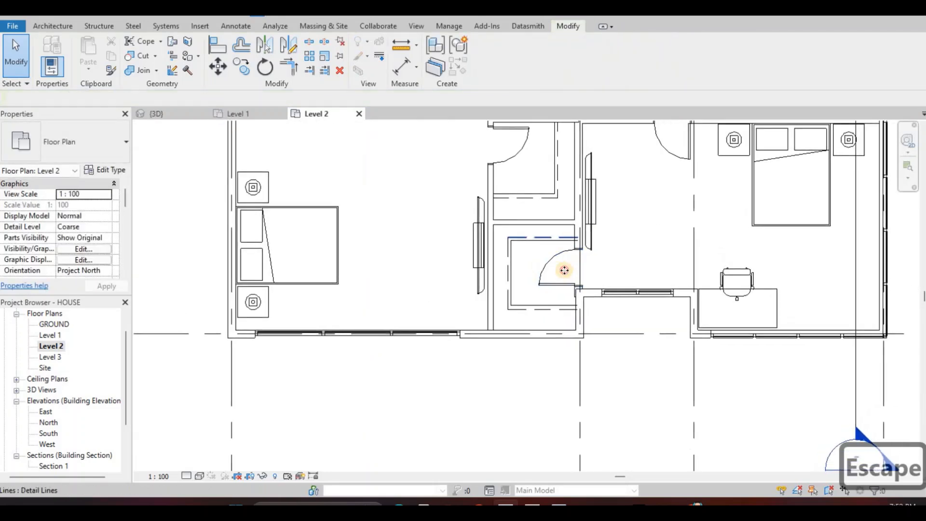
scroll(579, 262, "up", 3)
scroll(592, 276, "up", 2)
left_click(583, 271)
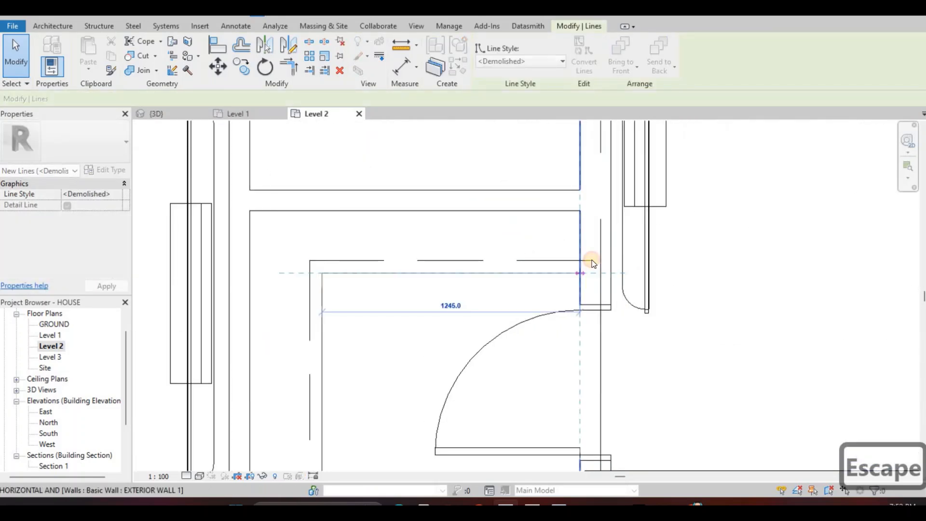
left_click(566, 256)
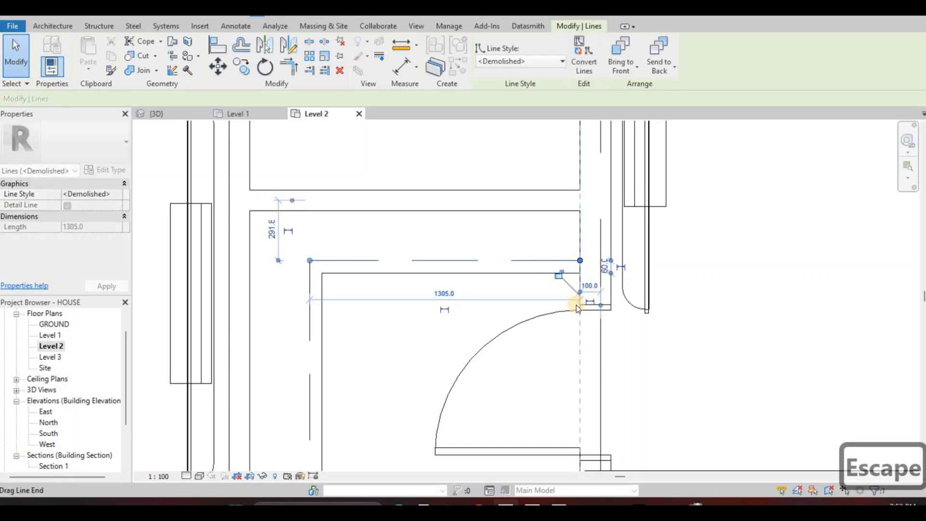
- Examine the exposed floor slab edge and the upper exterior side wall at the front overhang in the 3D view
key("Escape")
scroll(576, 303, "down", 4)
scroll(537, 303, "up", 3)
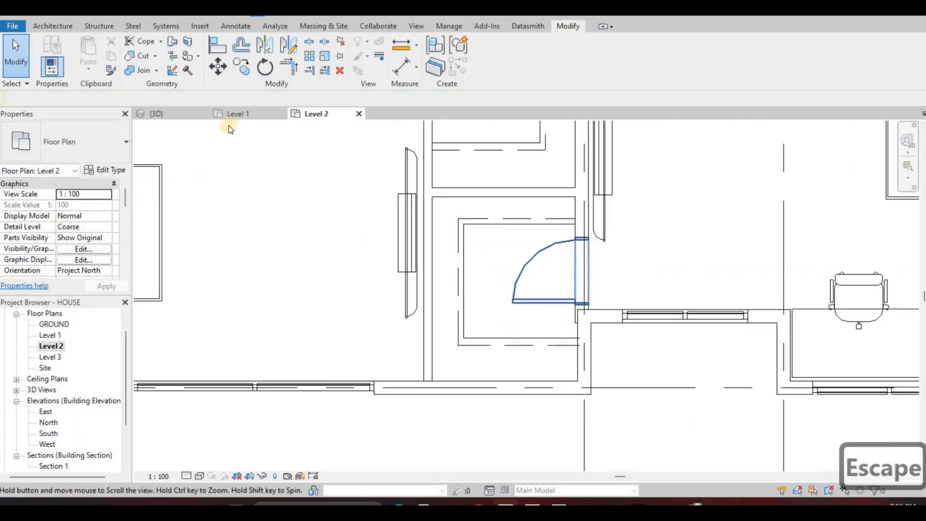
left_click(169, 115)
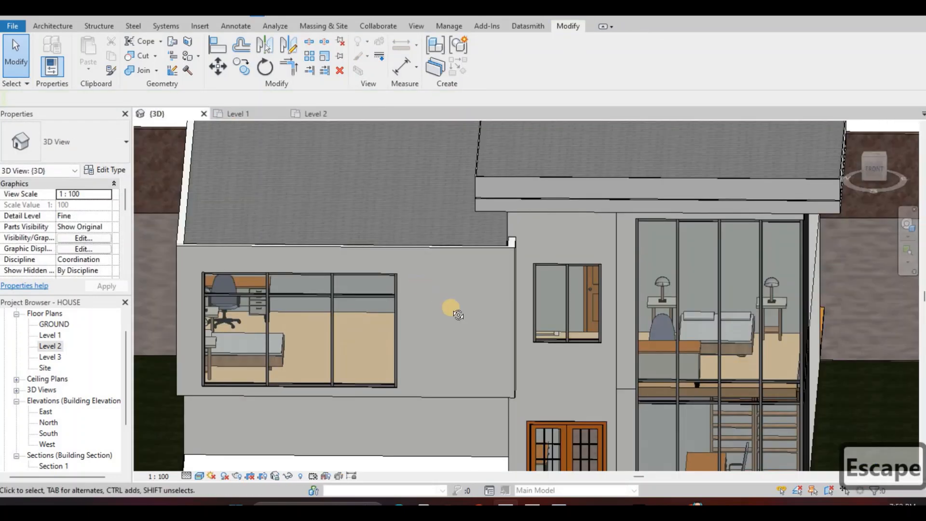
middle_click_drag(477, 305, 529, 235, "shift")
scroll(364, 204, "up", 2)
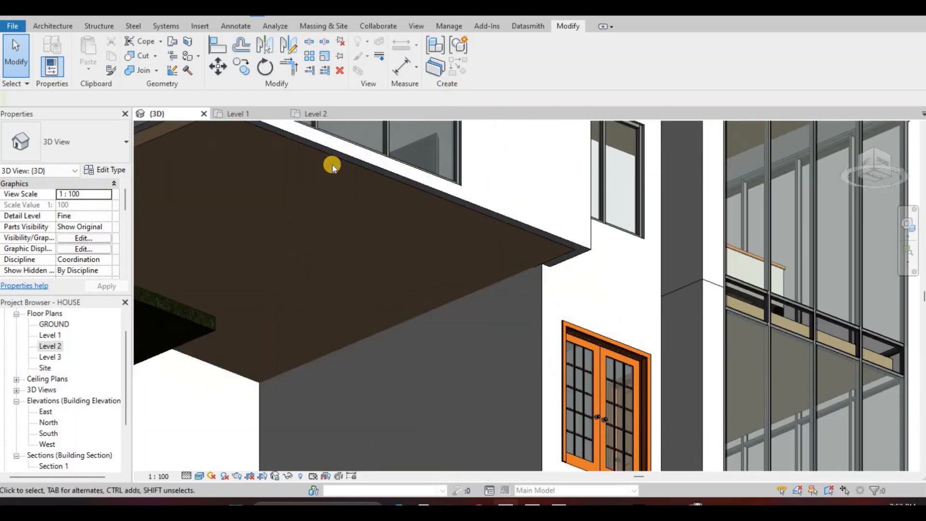
middle_click_drag(332, 166, 412, 238)
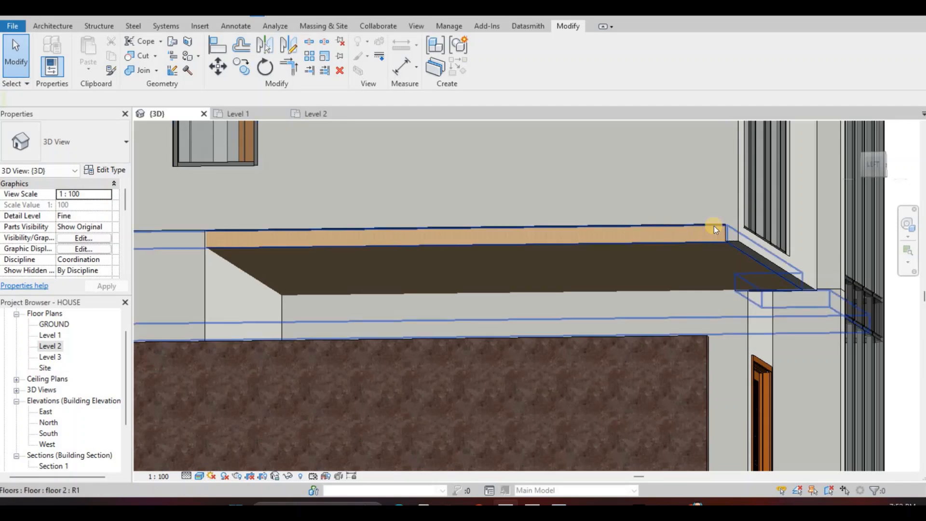
left_click(360, 201)
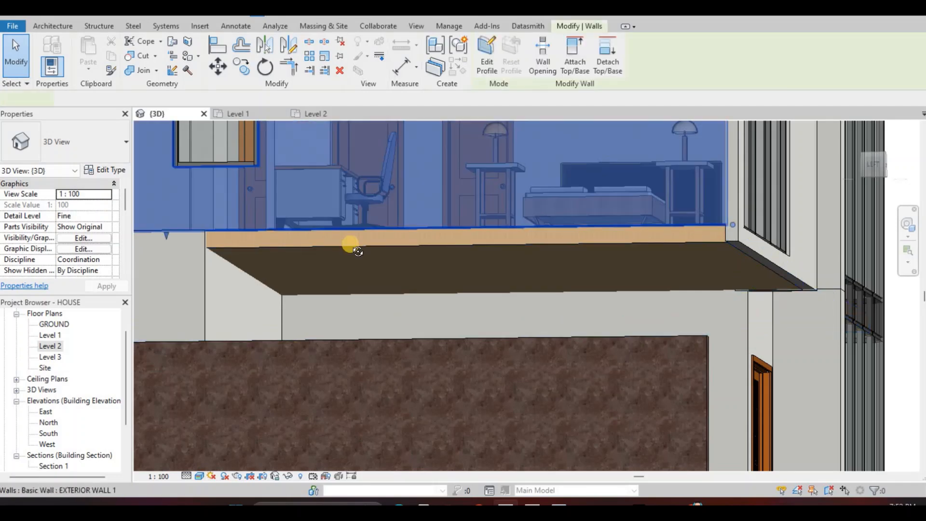
middle_click_drag(352, 244, 363, 210, "shift")
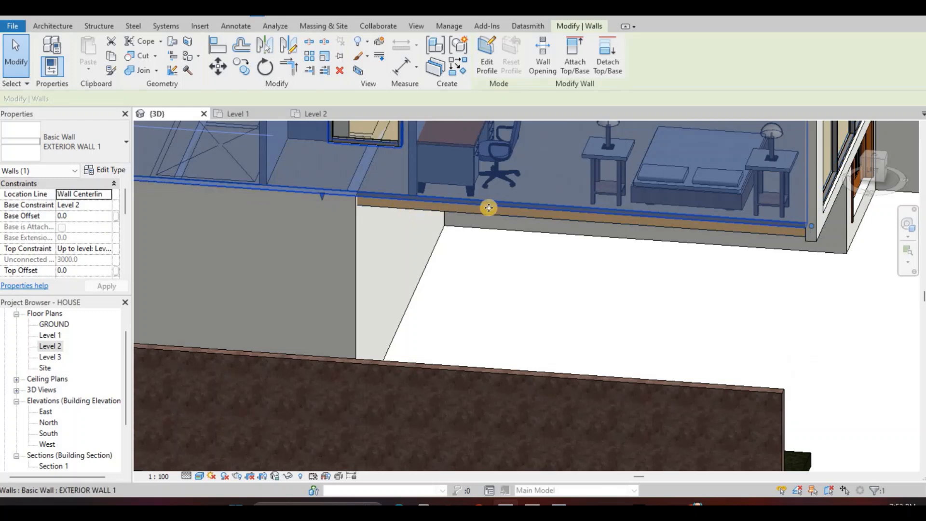
middle_click_drag(429, 226, 359, 210, "shift")
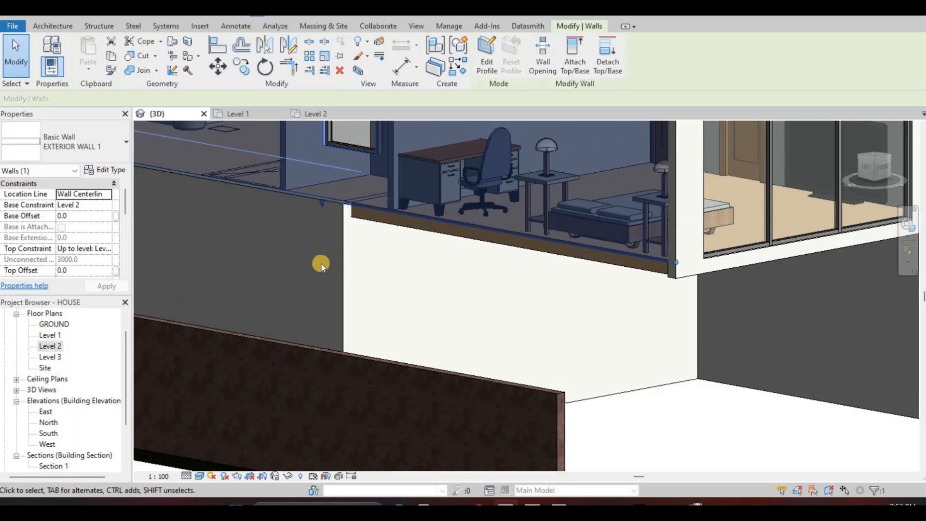
- Compare the Level 1 and Level 2 floor plans along the exterior side wall around grid lines B to D
double_click(50, 335)
scroll(390, 266, "up", 2)
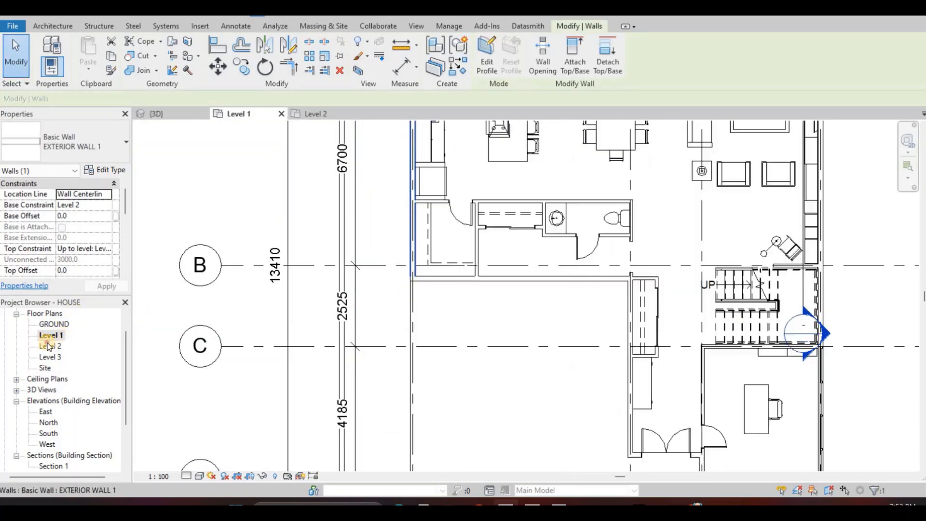
double_click(50, 345)
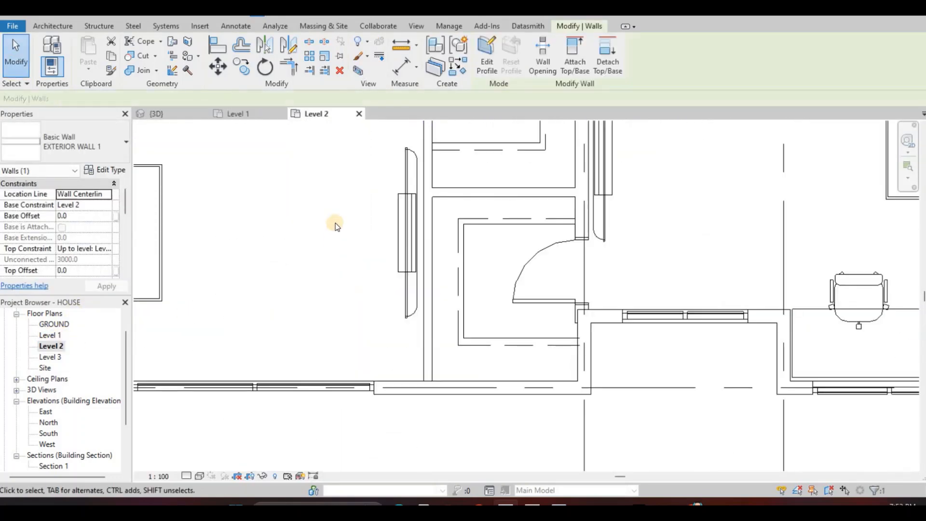
scroll(335, 223, "down", 1)
middle_click_drag(294, 211, 346, 274)
scroll(360, 246, "down", 2)
scroll(347, 274, "up", 3)
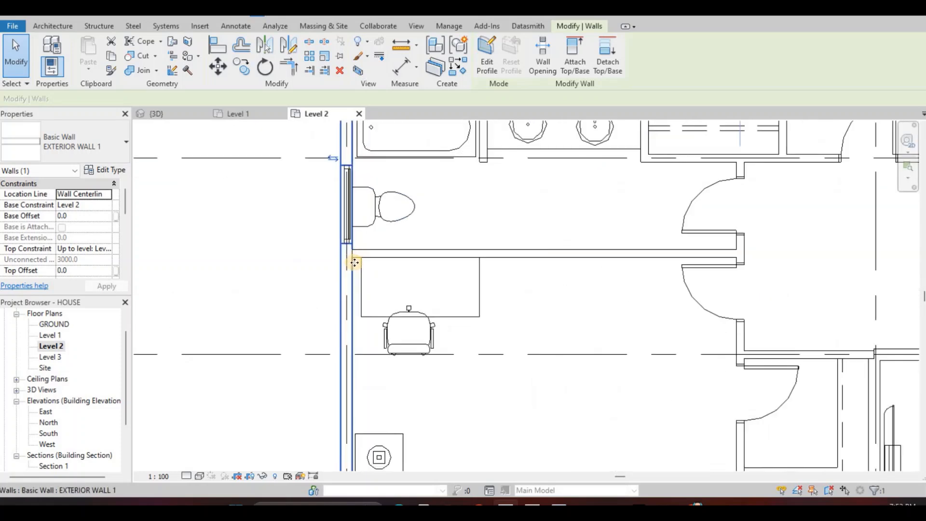
scroll(354, 261, "down", 3)
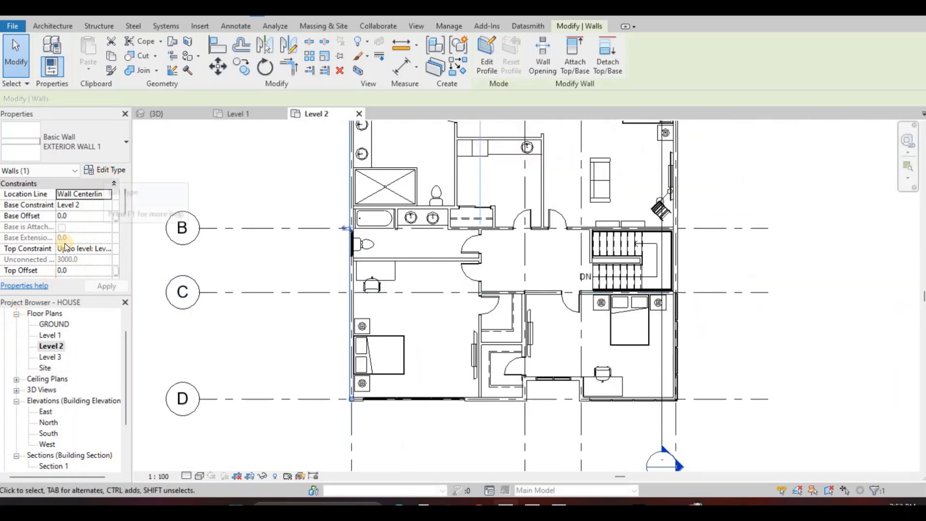
- Set the underlay base level of the Level 2 floor plan to Level 1
scroll(65, 245, "down", 4)
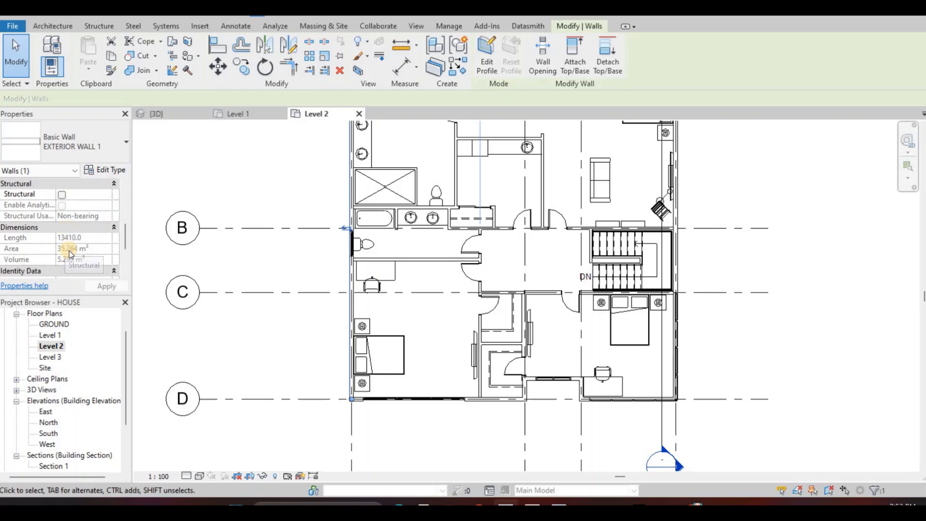
scroll(69, 250, "down", 3)
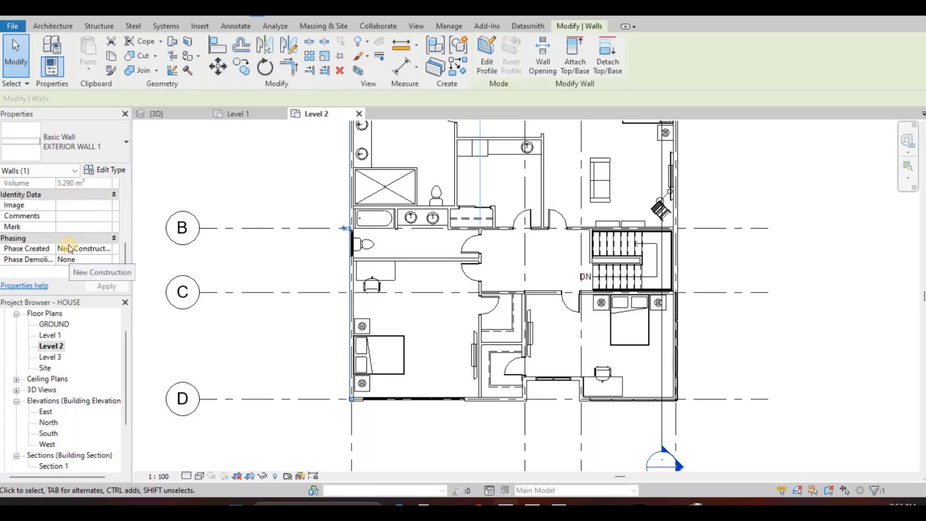
scroll(70, 245, "up", 4)
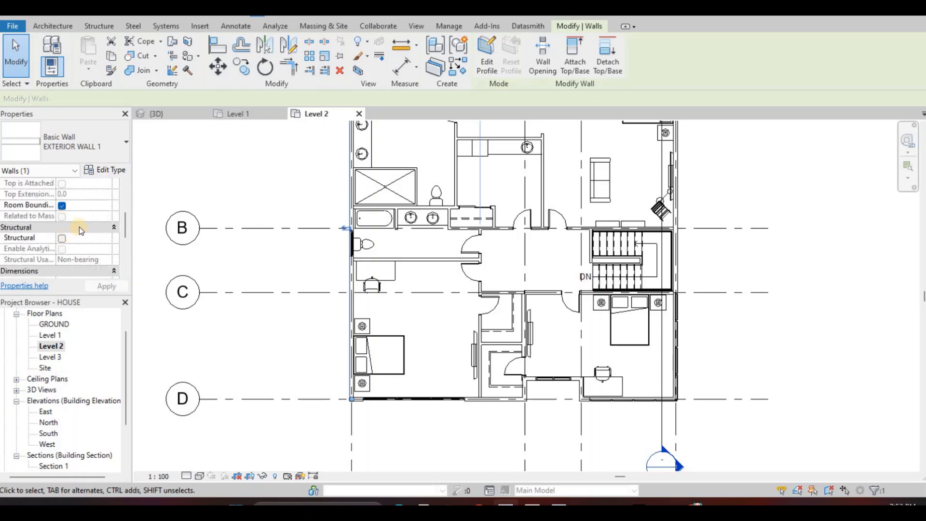
scroll(79, 227, "up", 1)
scroll(72, 239, "down", 1)
scroll(72, 239, "down", 4)
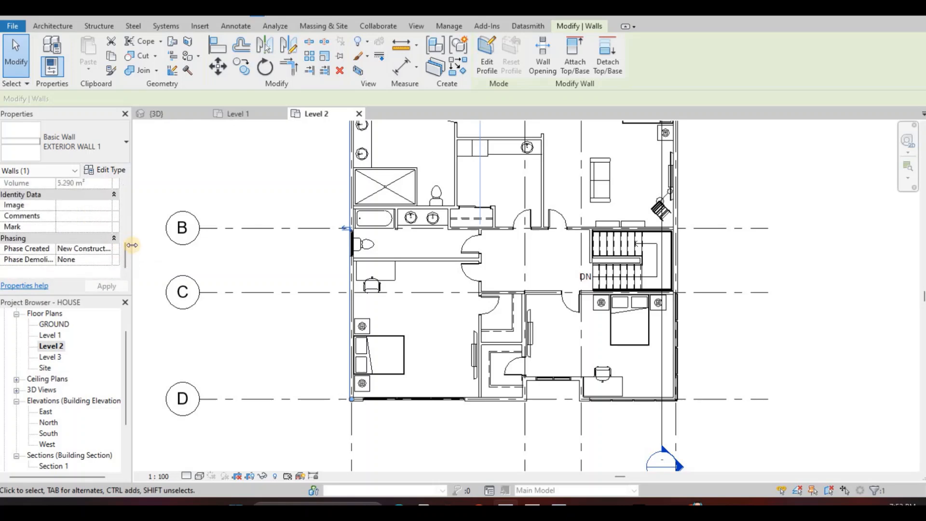
key("Escape")
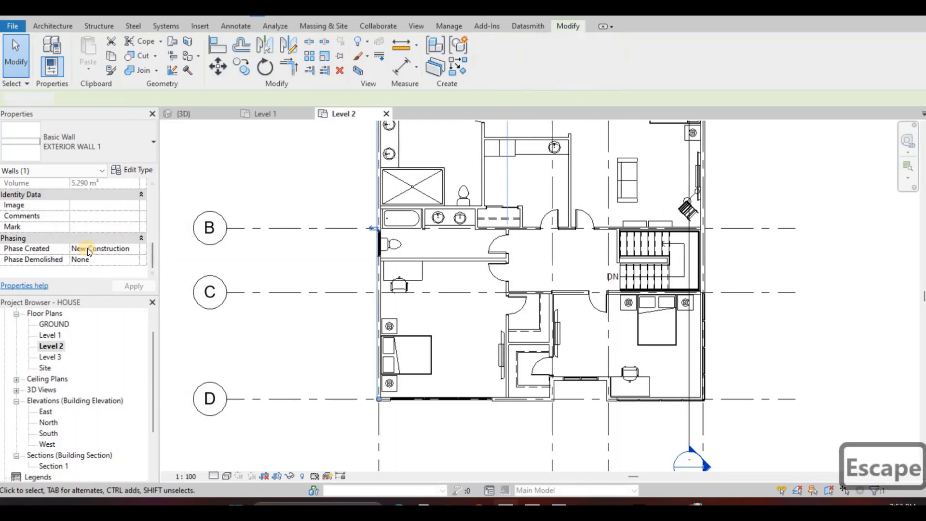
scroll(130, 230, "down", 1)
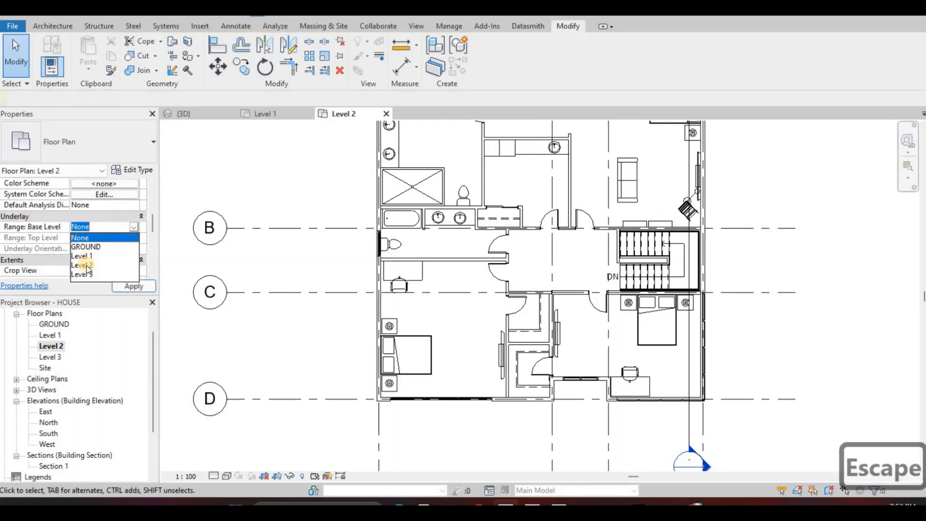
left_click(88, 256)
left_click(131, 289)
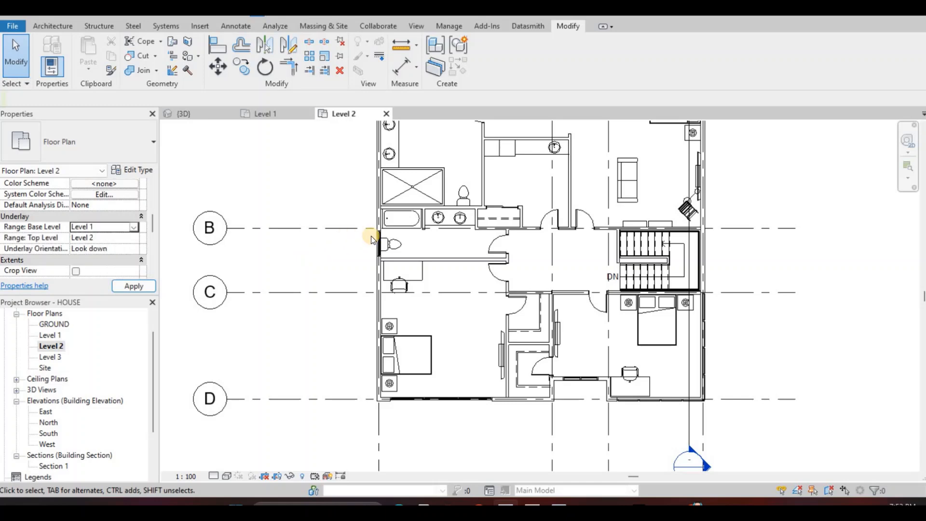
key("Escape")
- Split the Level 2 exterior side wall at the toilet window, in line with the outer face of the Level 1 wall in the underlay
scroll(385, 248, "up", 6)
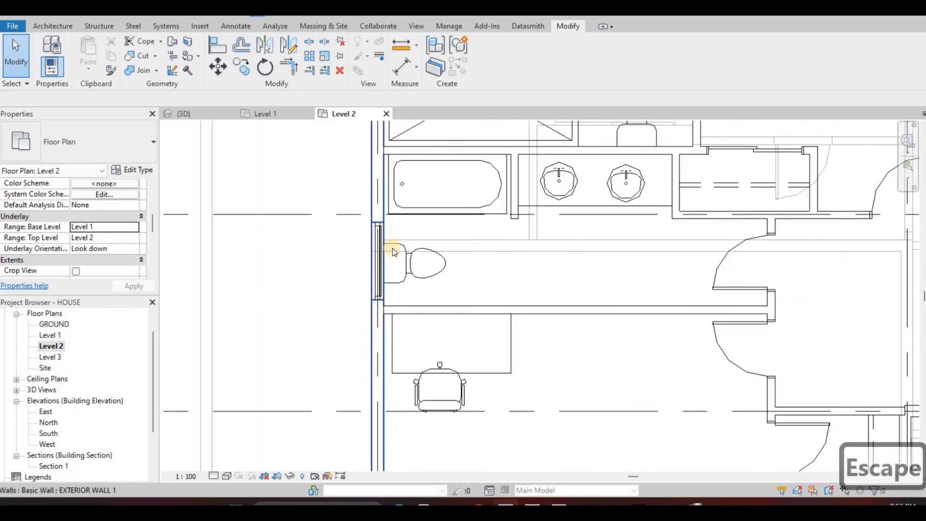
scroll(355, 261, "up", 2)
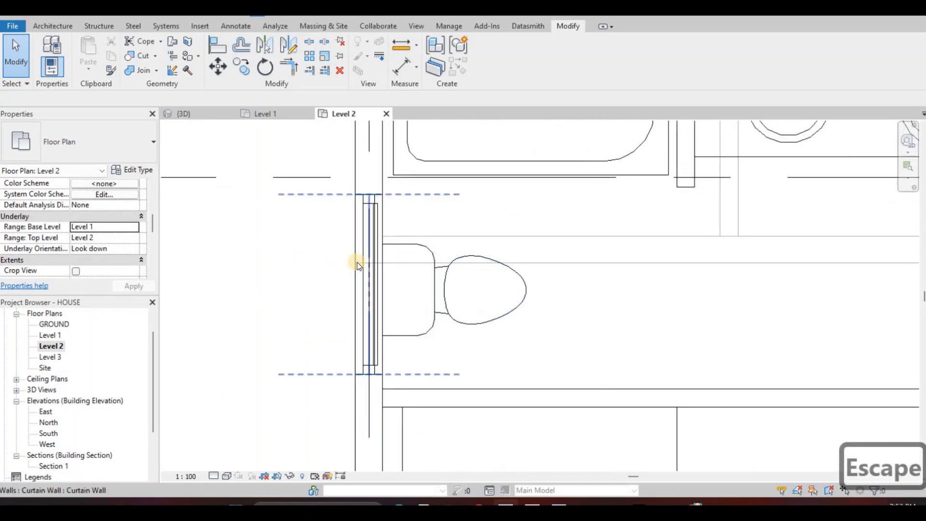
scroll(374, 265, "down", 2)
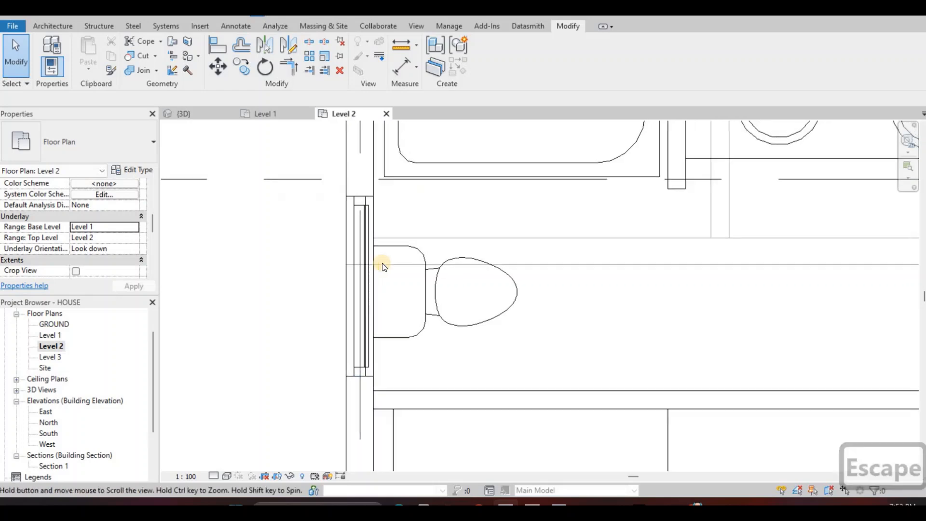
key("Escape")
key("Escape")
key("a")
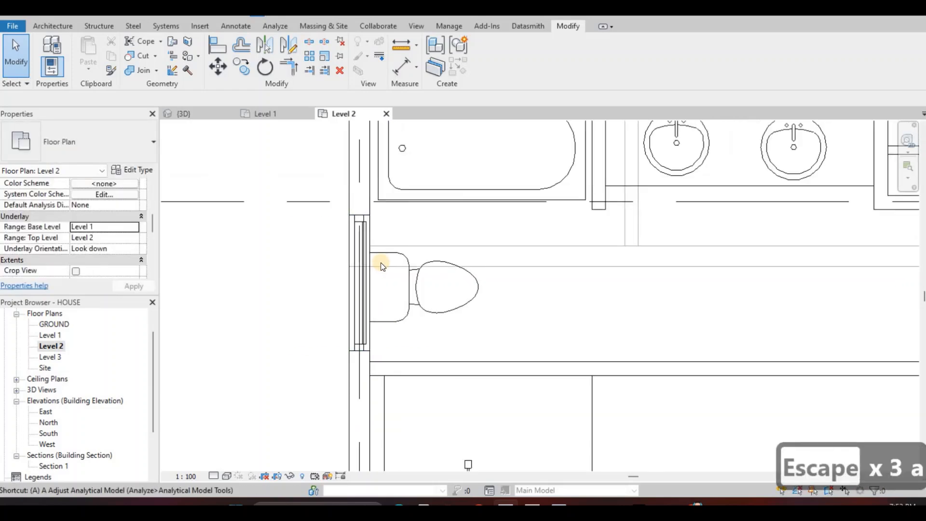
key("Escape")
key("l")
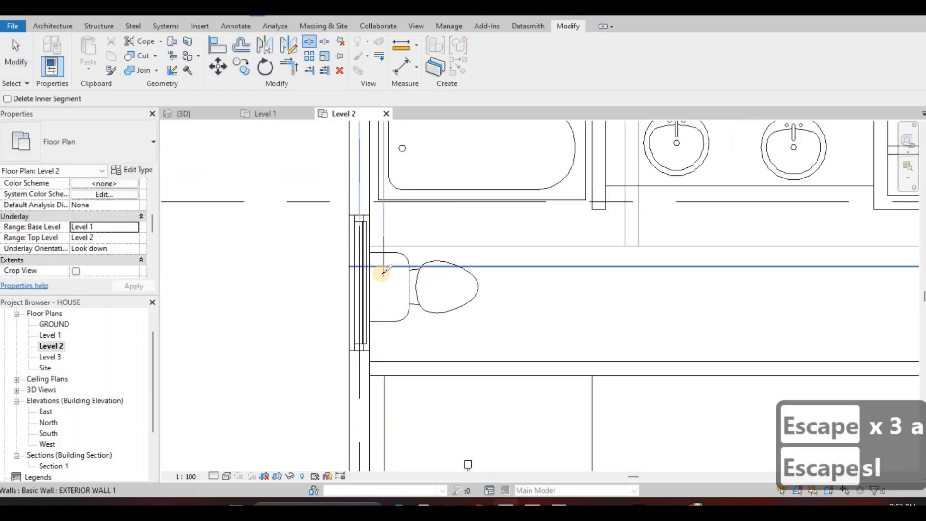
scroll(357, 261, "up", 2)
scroll(342, 271, "up", 4)
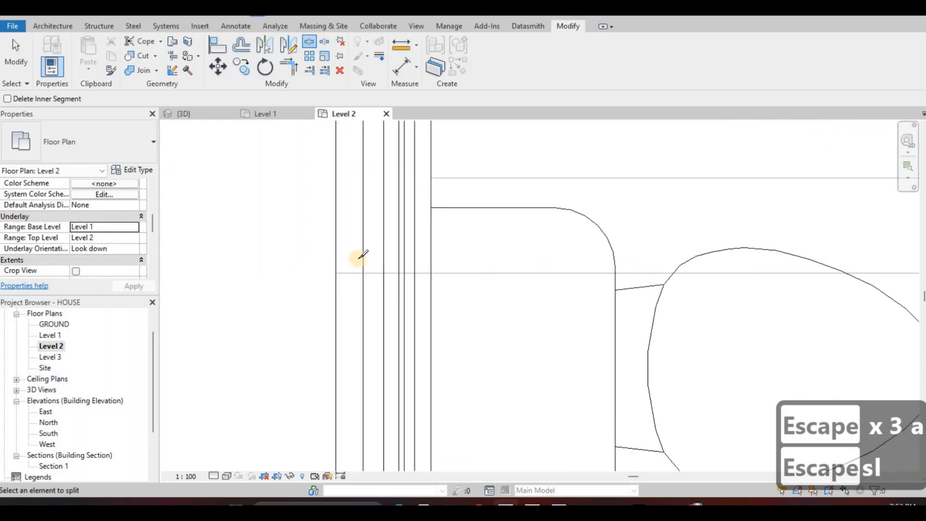
scroll(340, 245, "down", 4)
key("Escape")
key("Escape")
key("Escape")
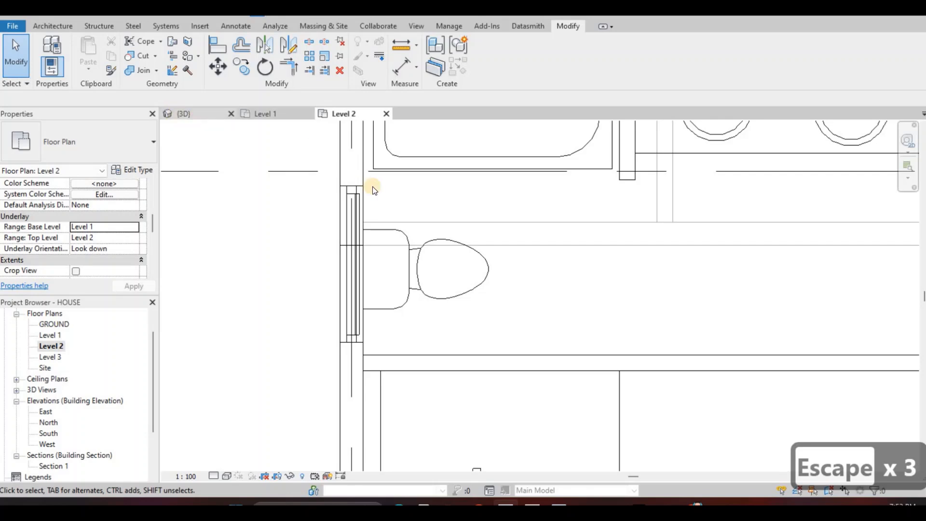
- Extend the base of the overhanging front segment of the side wall down in 3D to cover the floor slab edge
key("ctrl+Tab")
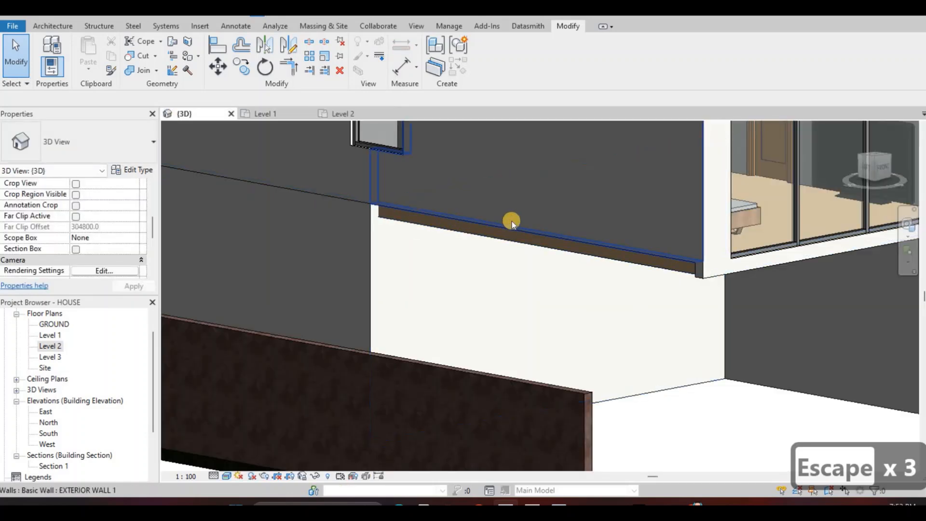
left_click(550, 244)
scroll(555, 243, "up", 1)
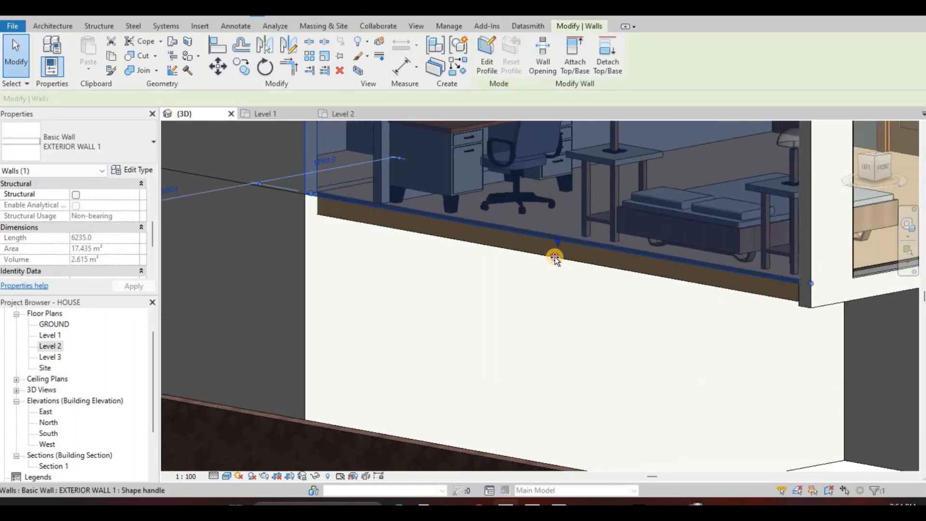
left_click_drag(554, 257, 484, 224)
key("Escape")
key("Escape")
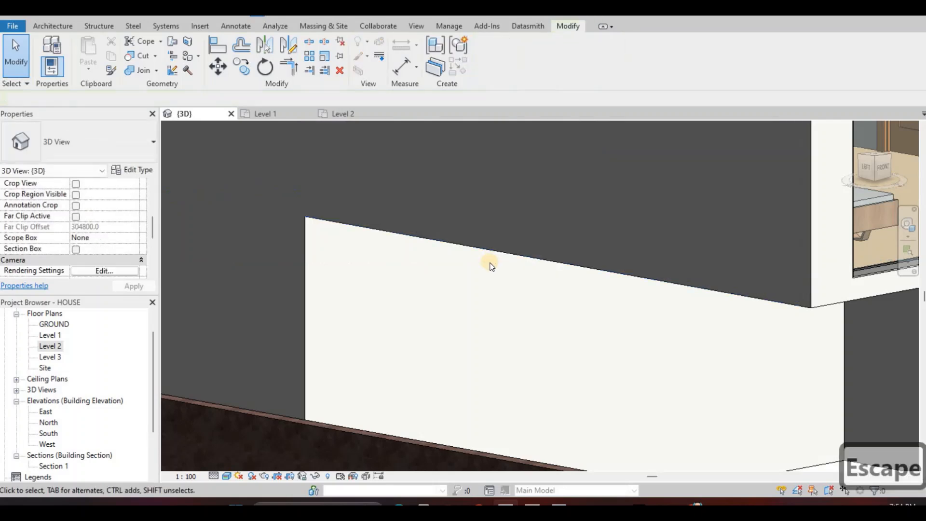
- Inspect the extended side wall, the underside of the overhang and the whole house exterior from several angles in 3D
scroll(519, 288, "down", 2)
middle_click_drag(560, 284, 582, 353)
scroll(582, 353, "down", 1)
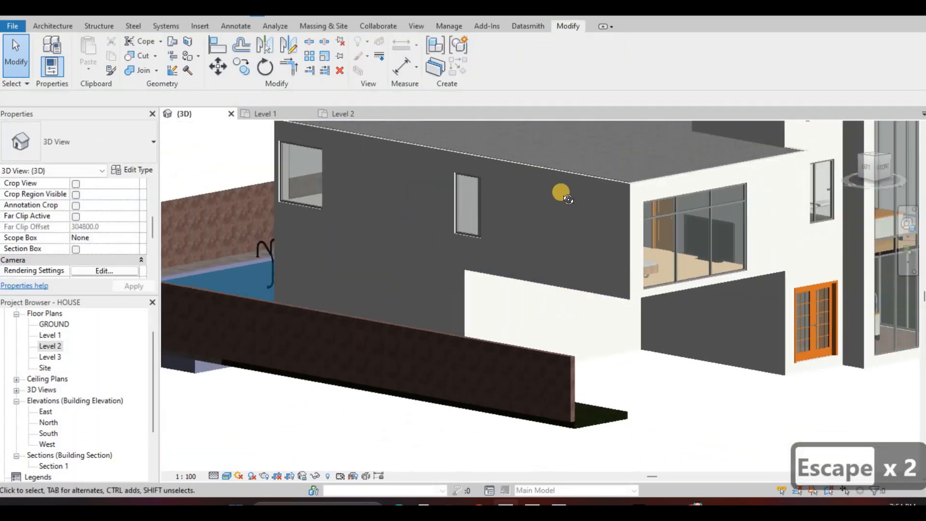
middle_click_drag(528, 176, 436, 140, "shift")
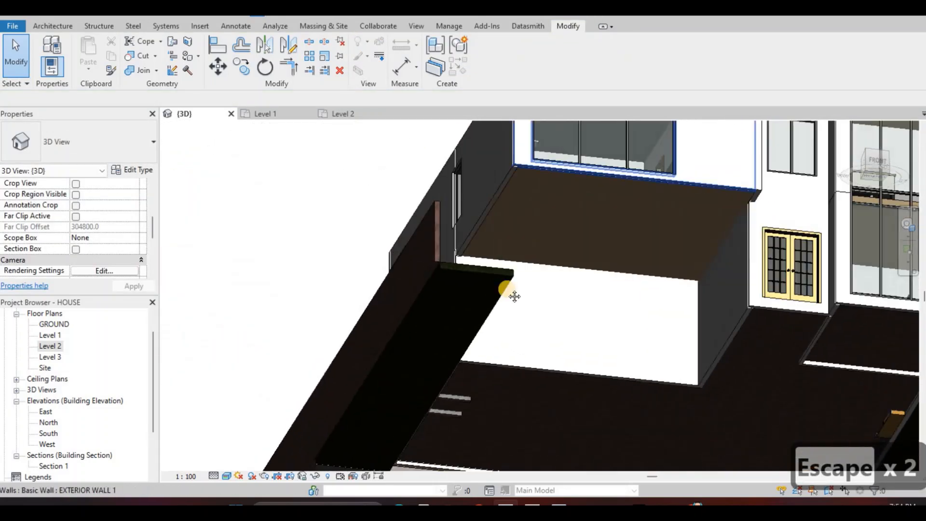
middle_click_drag(506, 289, 451, 316)
scroll(384, 220, "up", 2)
middle_click_drag(384, 222, 394, 264, "shift")
scroll(395, 264, "down", 1)
middle_click_drag(357, 144, 574, 235)
scroll(422, 264, "up", 3)
scroll(483, 265, "up", 2)
middle_click_drag(571, 297, 379, 135)
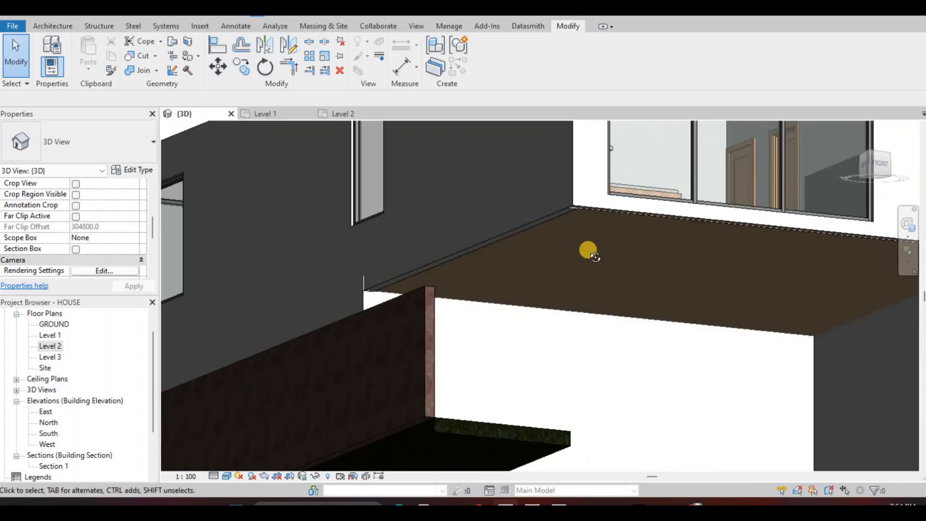
scroll(614, 269, "down", 1)
middle_click_drag(588, 250, 668, 290, "shift")
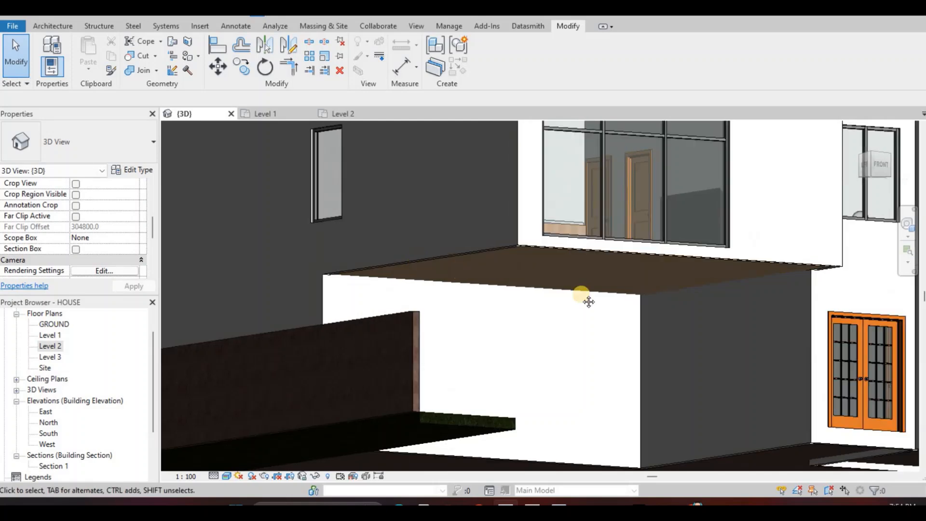
mouse_move(588, 302)
middle_mouse_down("shift")
mouse_move(593, 330)
mouse_move(548, 248)
mouse_move(546, 260)
mouse_move(470, 312)
mouse_move(614, 337)
mouse_move(577, 309)
middle_mouse_up("shift")
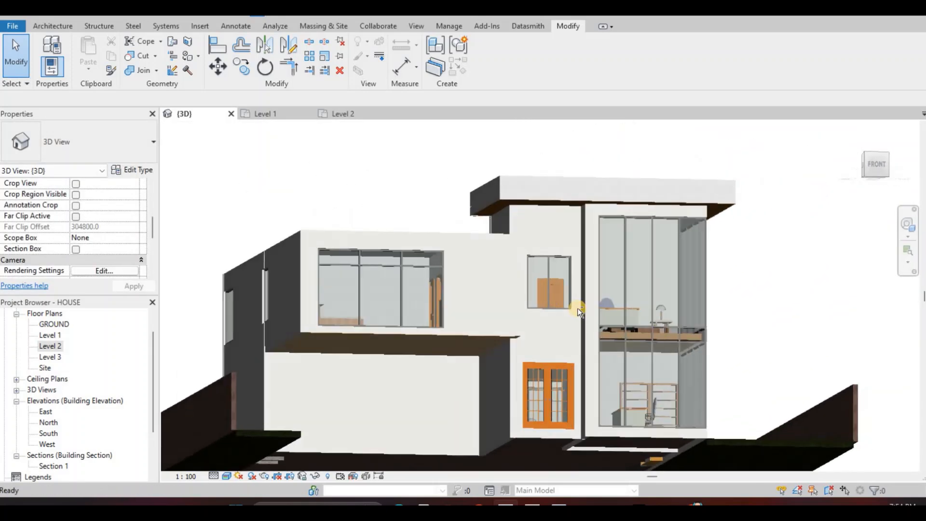
middle_click_drag(517, 262, 540, 268, "shift")
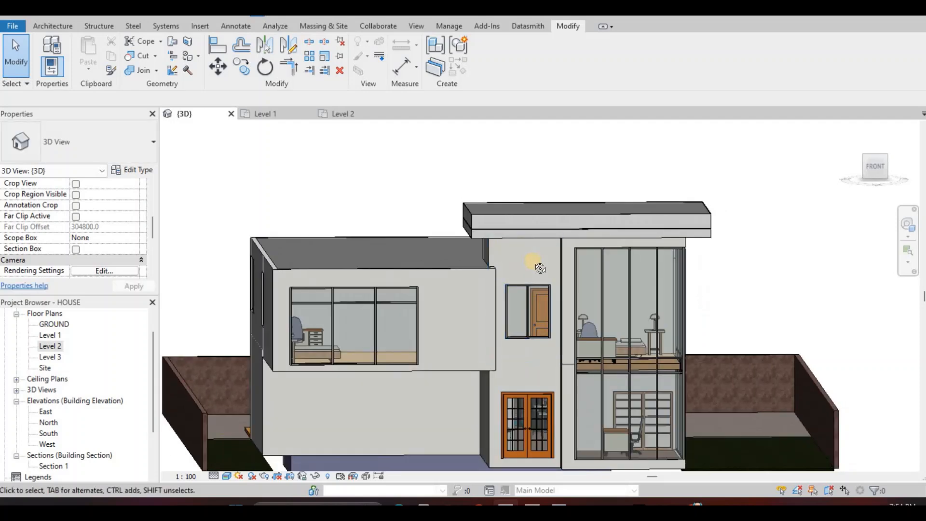
middle_click_drag(645, 260, 414, 228, "shift")
scroll(407, 226, "up", 3)
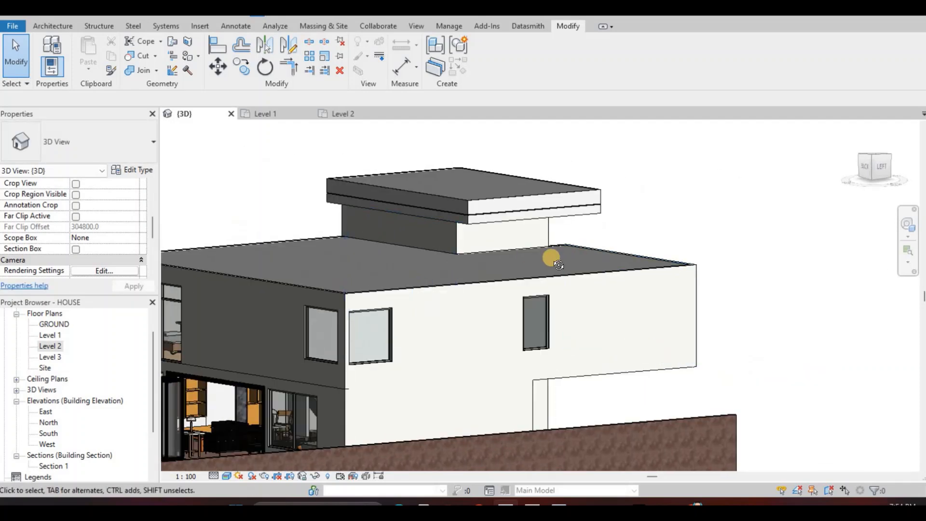
- Paint the entrance bay's front wall and its exposed side wall beside the overhang with Brick, Common
middle_click_drag(608, 280, 702, 233, "shift")
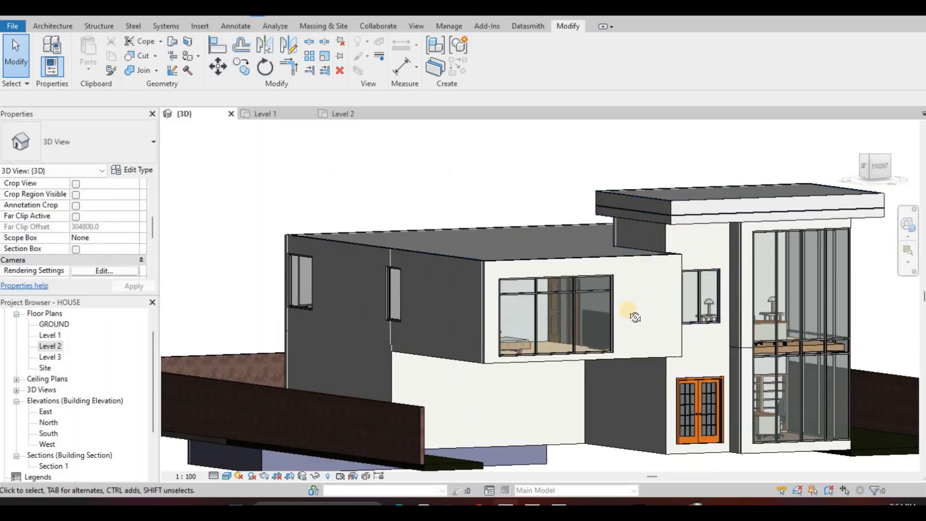
middle_click_drag(618, 352, 657, 302, "shift")
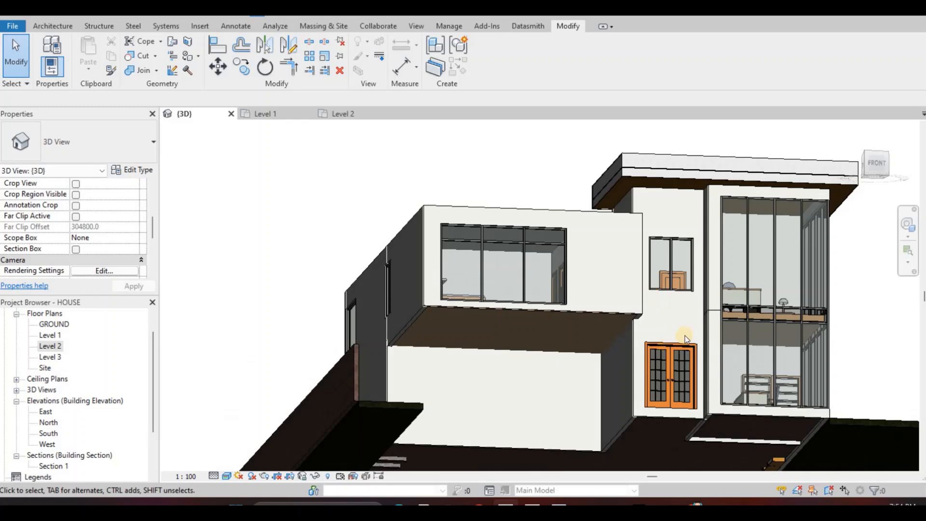
middle_click_drag(560, 302, 156, 175, "shift")
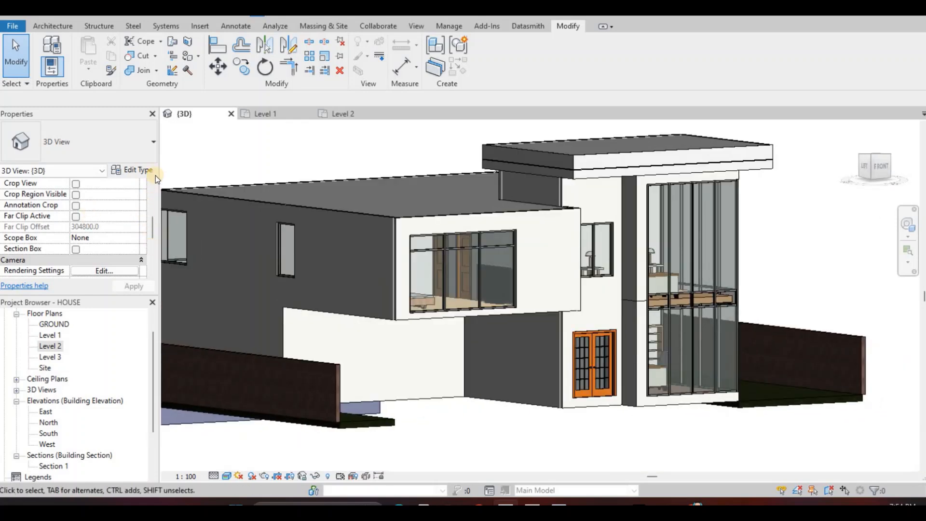
left_click(191, 58)
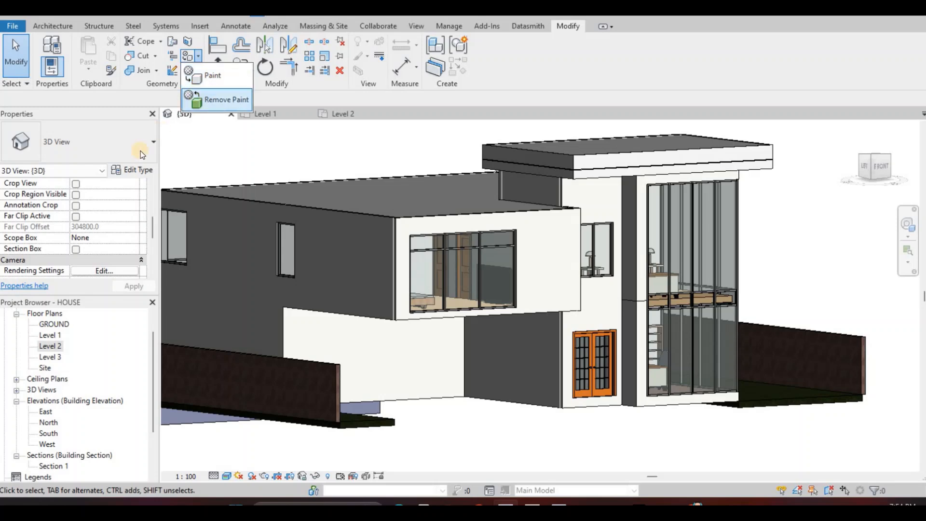
left_click(202, 80)
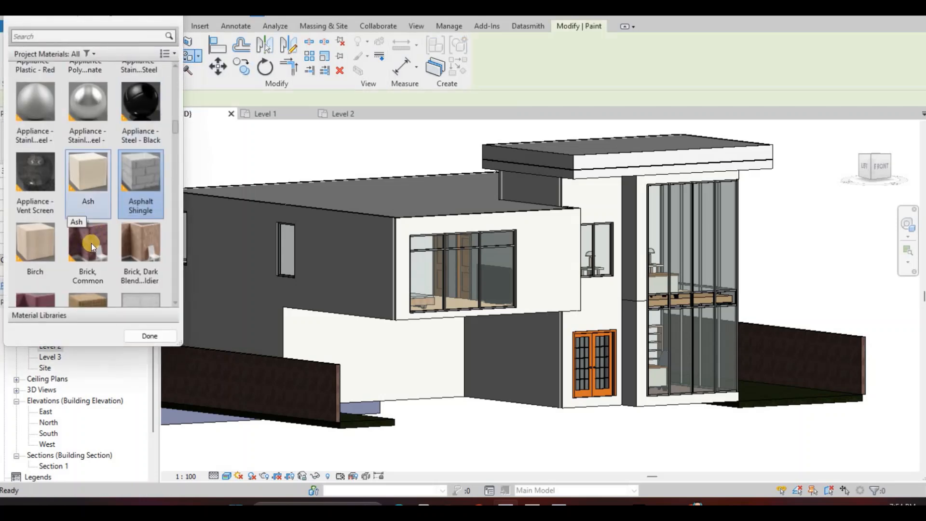
scroll(116, 218, "down", 3)
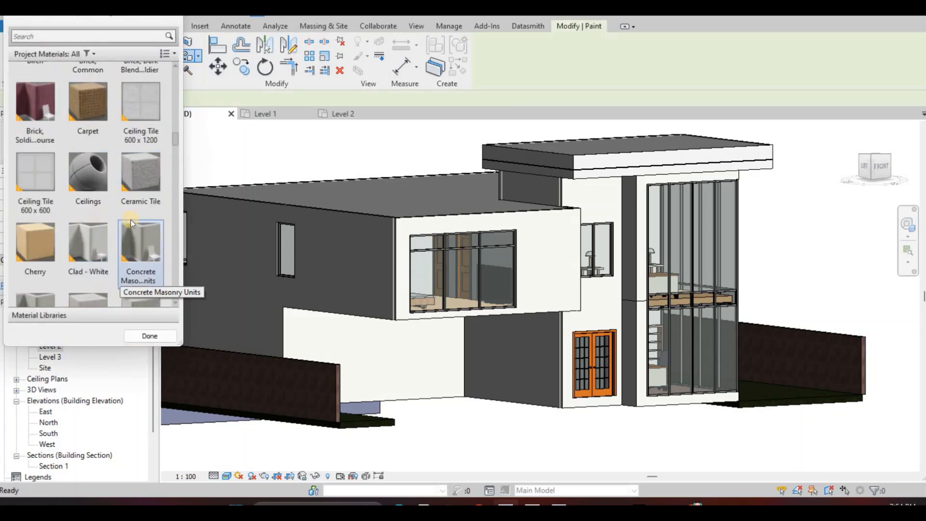
scroll(116, 222, "up", 3)
scroll(85, 236, "up", 2)
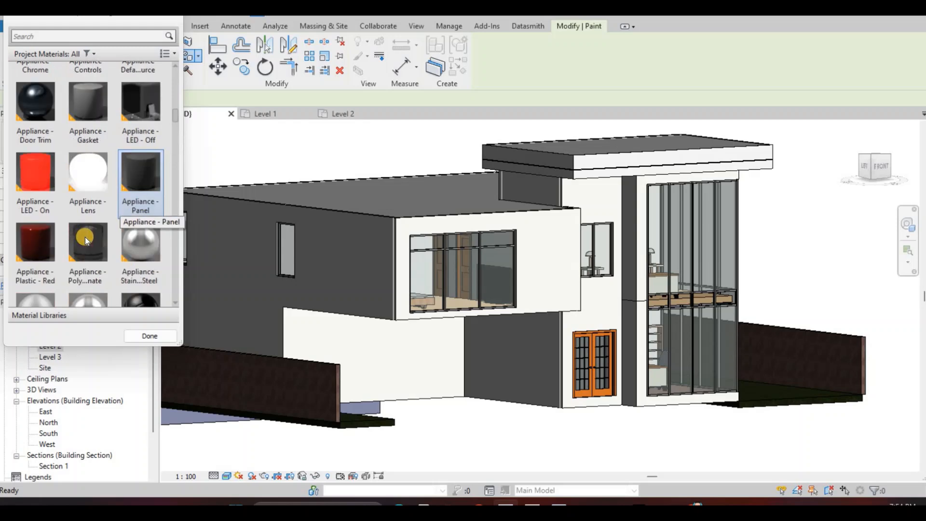
scroll(85, 236, "down", 2)
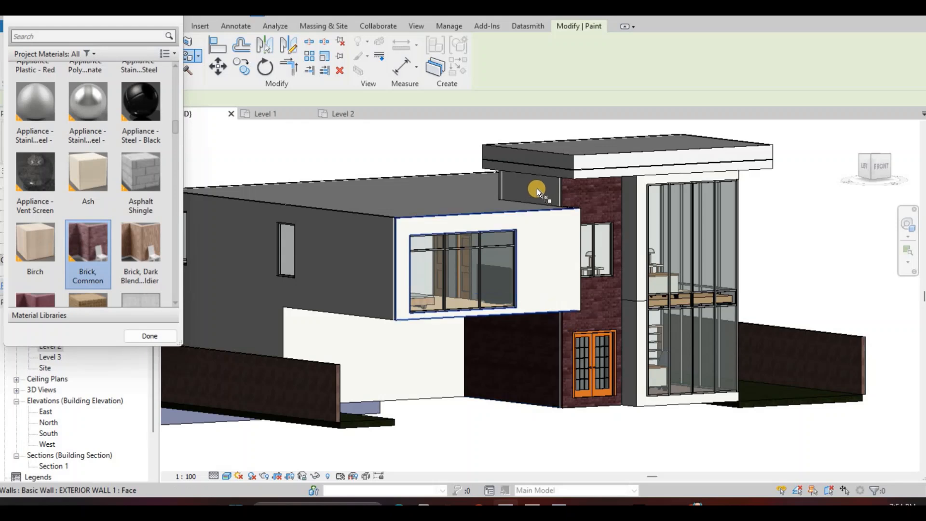
- Paint the side and rear wall faces rising above the main roof with Brick, Common
scroll(542, 191, "up", 2)
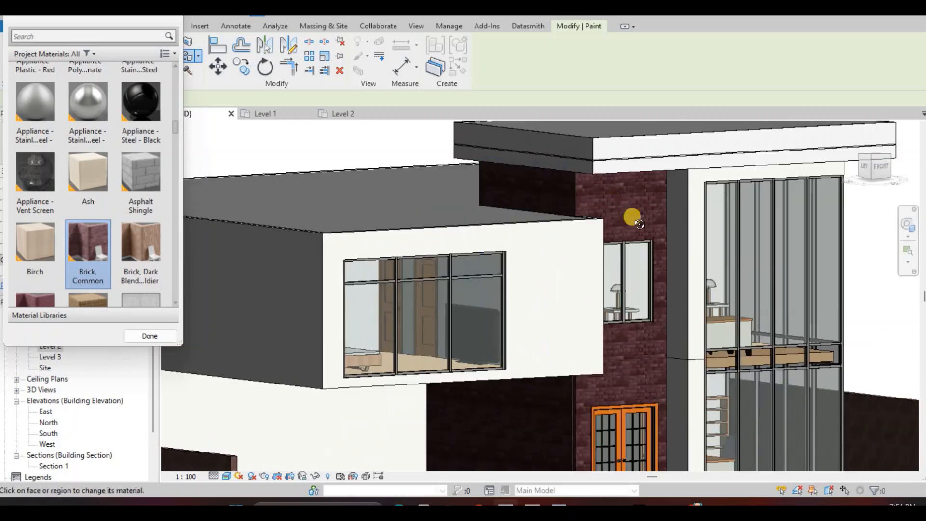
mouse_move(490, 197)
middle_mouse_down("shift")
mouse_move(444, 192)
mouse_move(547, 275)
mouse_move(630, 256)
mouse_move(371, 242)
middle_mouse_up("shift")
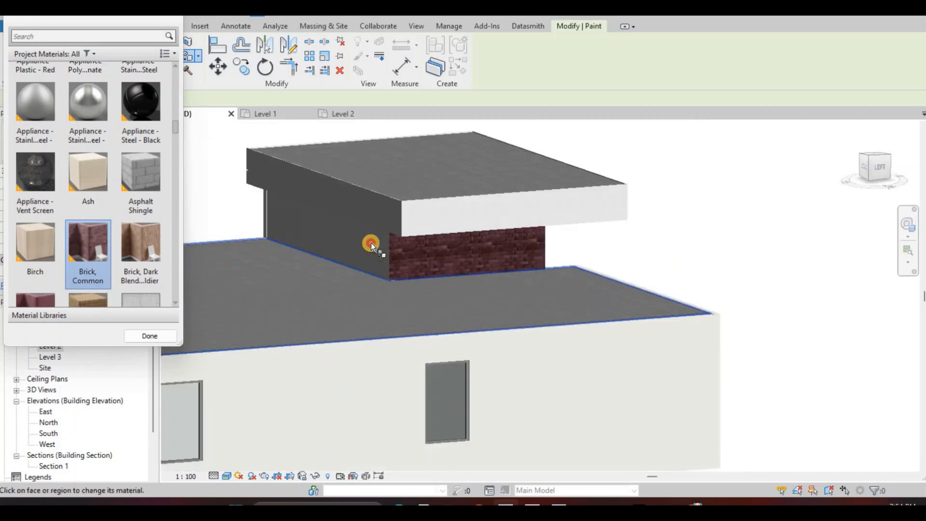
left_click(369, 243)
mouse_move(580, 247)
middle_mouse_down("shift")
mouse_move(429, 270)
mouse_move(564, 249)
middle_mouse_up("shift")
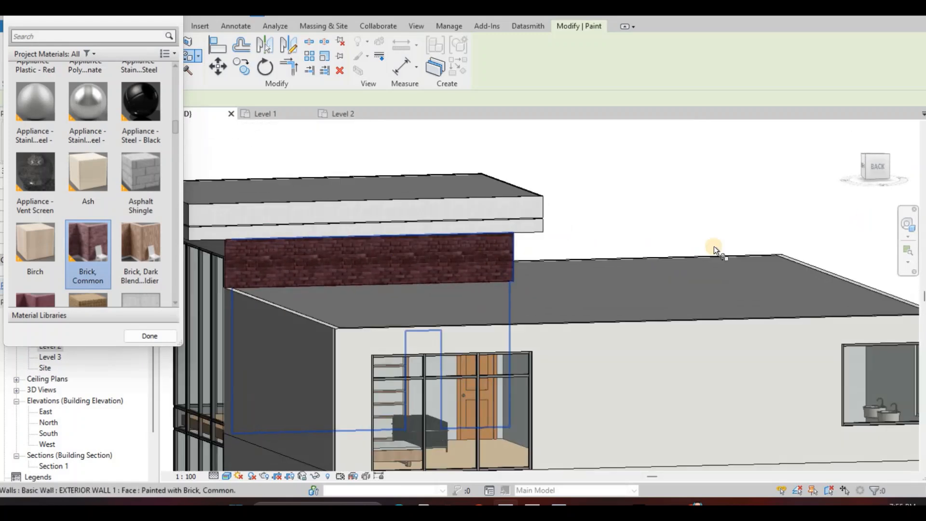
middle_click_drag(713, 246, 594, 250, "shift")
middle_click_drag(681, 247, 577, 248, "shift")
middle_click_drag(701, 161, 608, 161)
middle_click_drag(753, 232, 499, 125, "shift")
middle_click_drag(496, 217, 542, 198, "shift")
key("Escape")
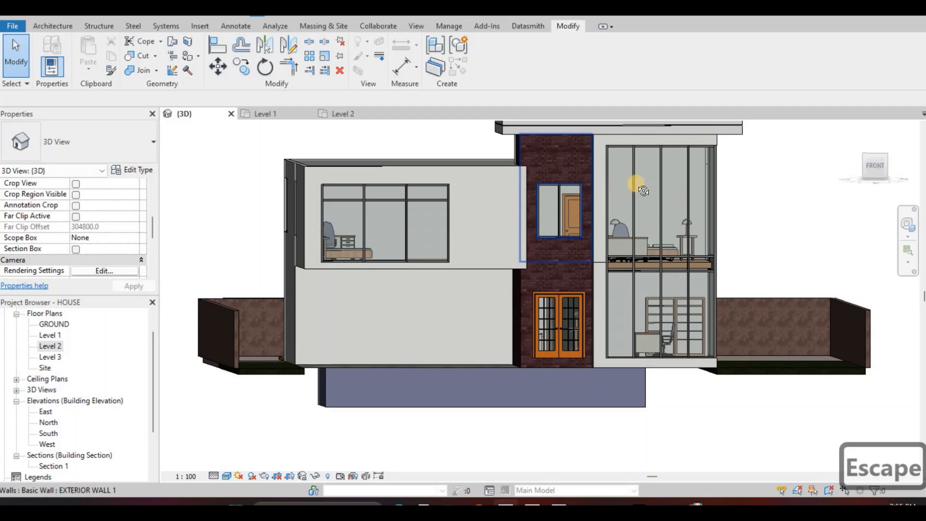
- Inspect the brick-painted entrance bay and the front of the house from several angles in 3D
middle_click_drag(643, 191, 496, 217, "shift")
middle_click_drag(497, 217, 595, 293)
middle_click_drag(530, 260, 580, 283, "shift")
middle_click_drag(380, 252, 382, 246, "shift")
middle_click_drag(351, 277, 420, 281)
middle_click_drag(448, 325, 440, 355, "shift")
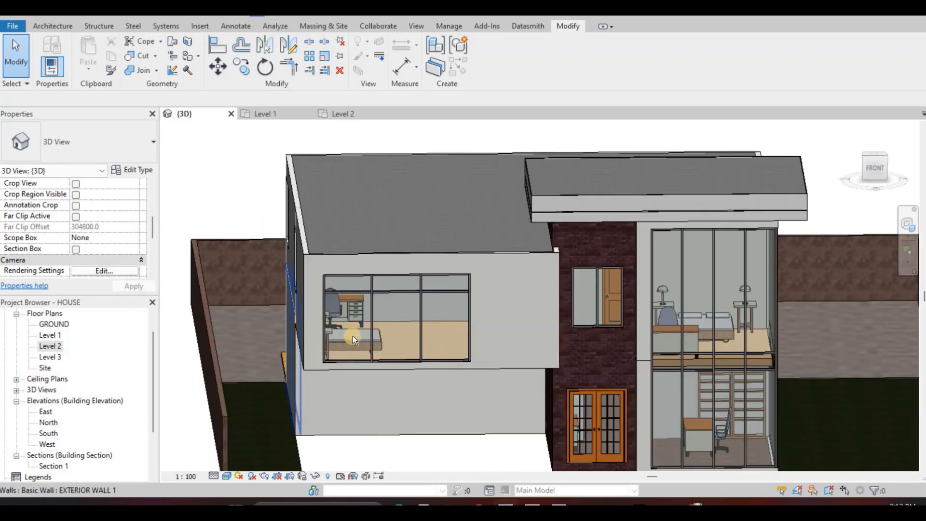
middle_click_drag(352, 335, 129, 367, "shift")
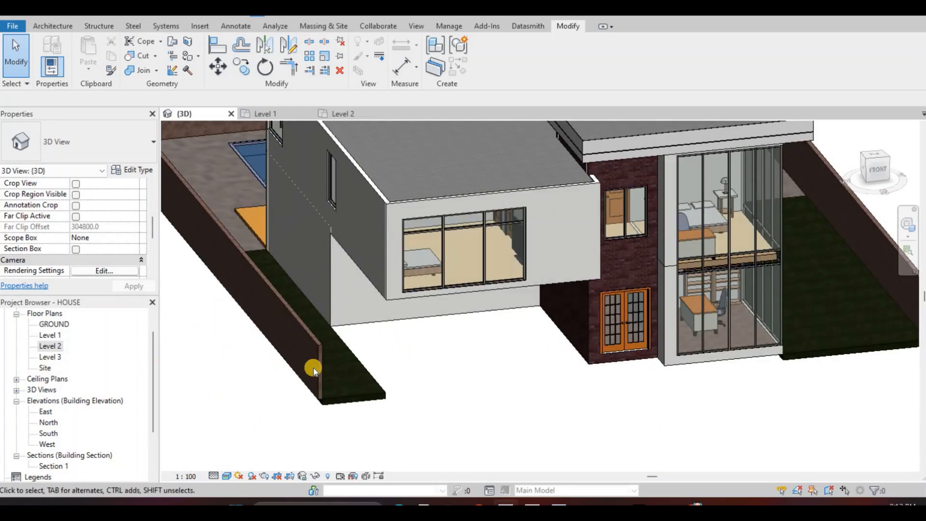
- In the GROUND floor plan, start a new floor and duplicate the floor 4 type as floor 5
left_click(57, 325)
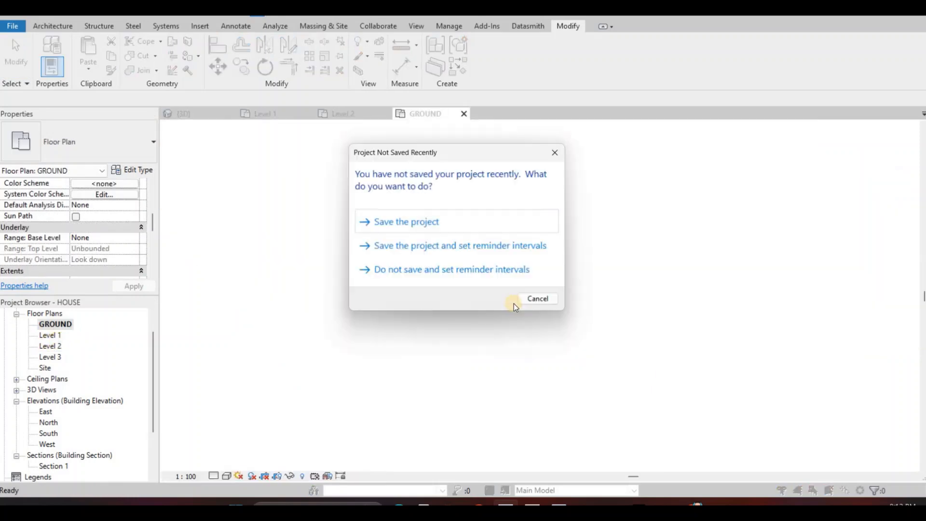
key("Escape")
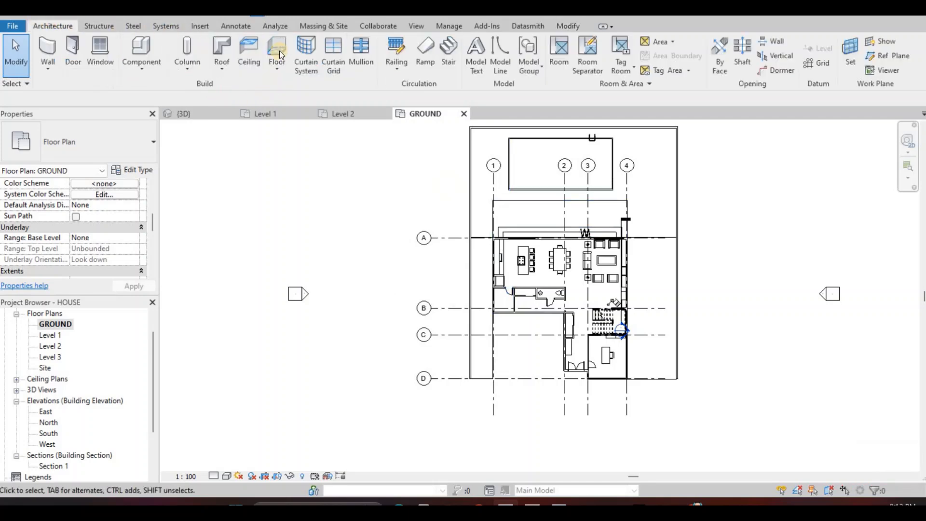
left_click(280, 50)
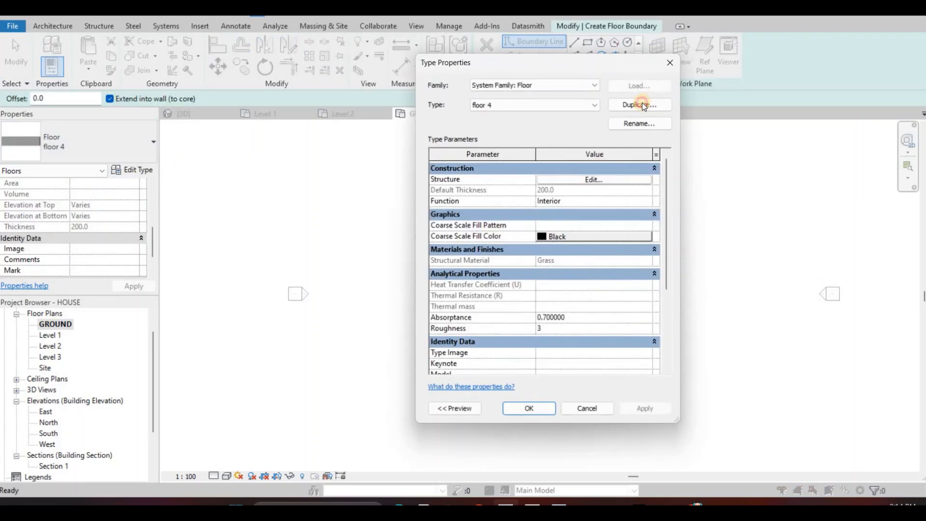
left_click(639, 103)
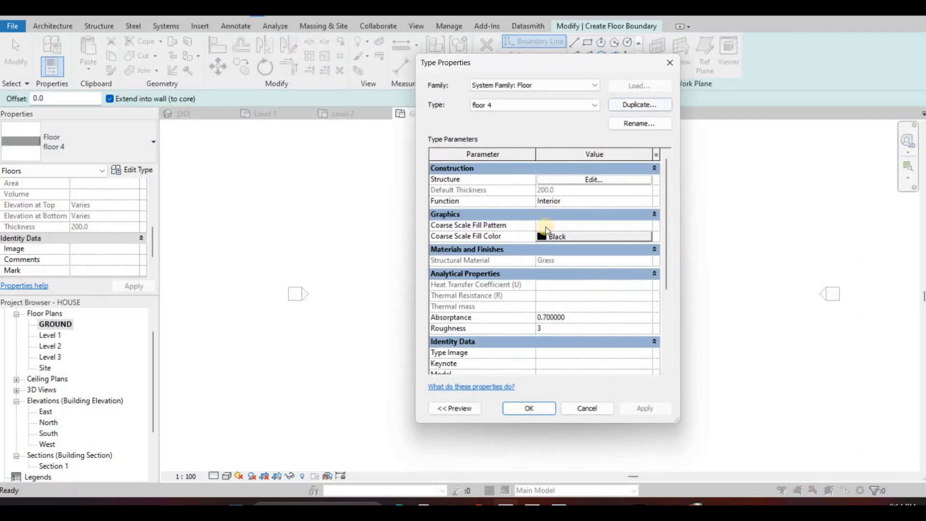
key("Return")
- Set floor 5's structure layer to a concrete material from the AEC Materials library
left_click(594, 179)
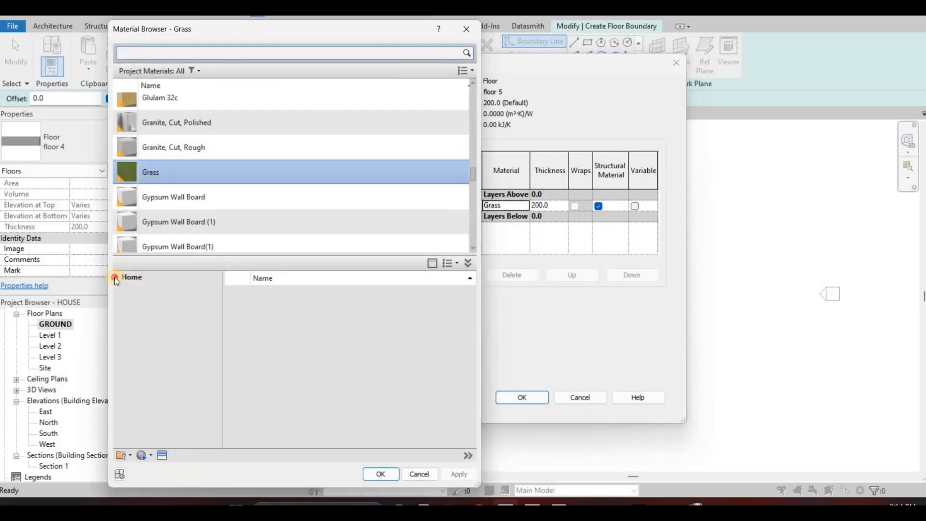
left_click(115, 278)
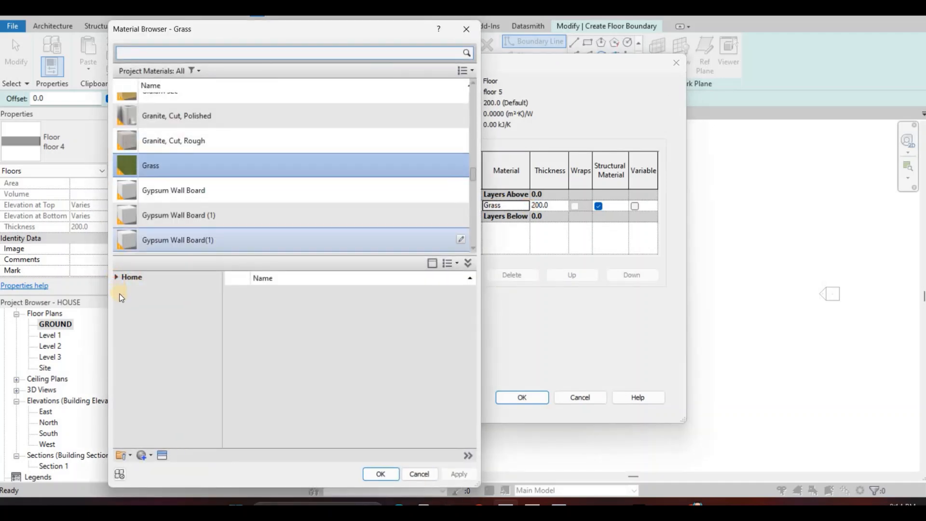
left_click(122, 303)
left_click(153, 332)
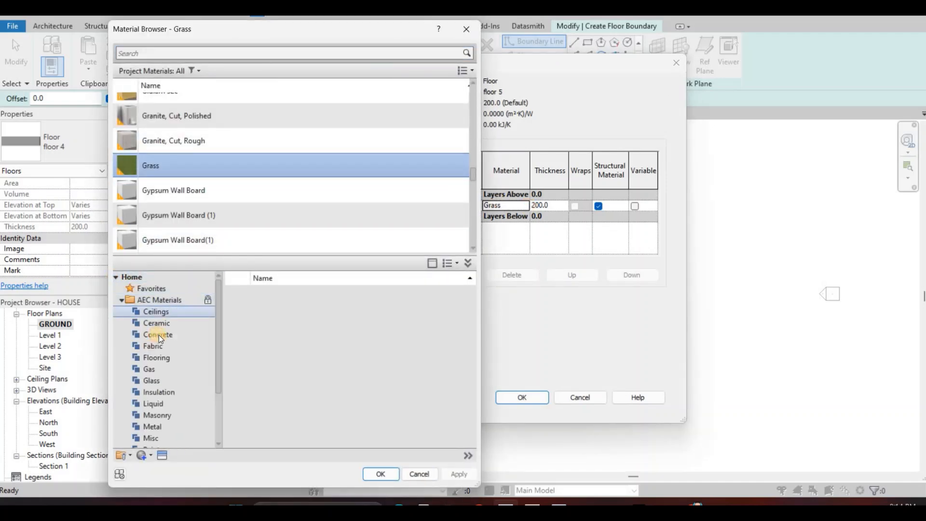
scroll(434, 386, "down", 2)
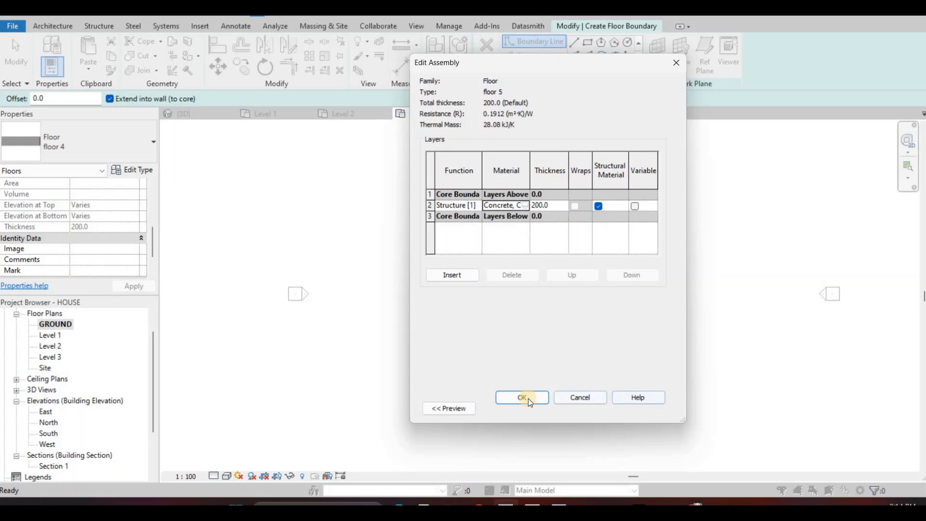
left_click(528, 398)
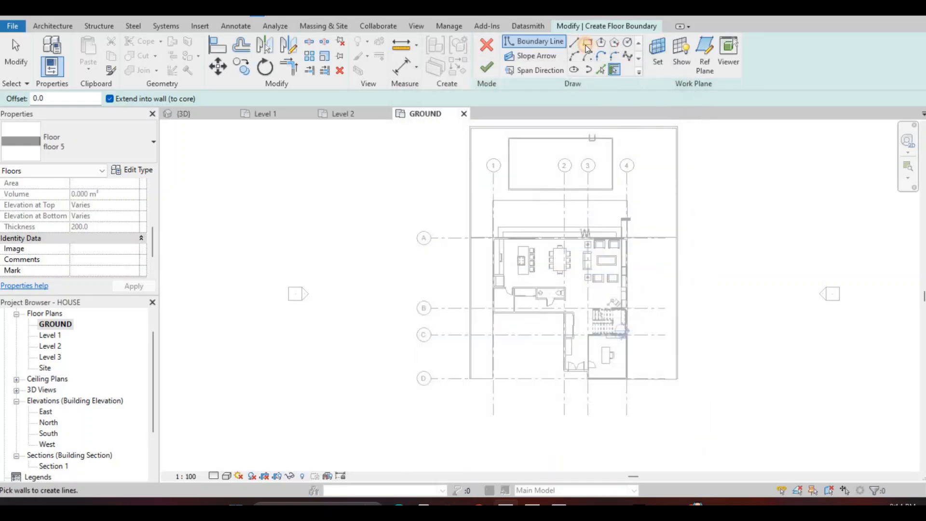
- Sketch a rectangular floor boundary from the exterior wall corner near grids 1 and B to grid 2, extending forward past grid D
left_click(587, 42)
scroll(467, 293, "up", 2)
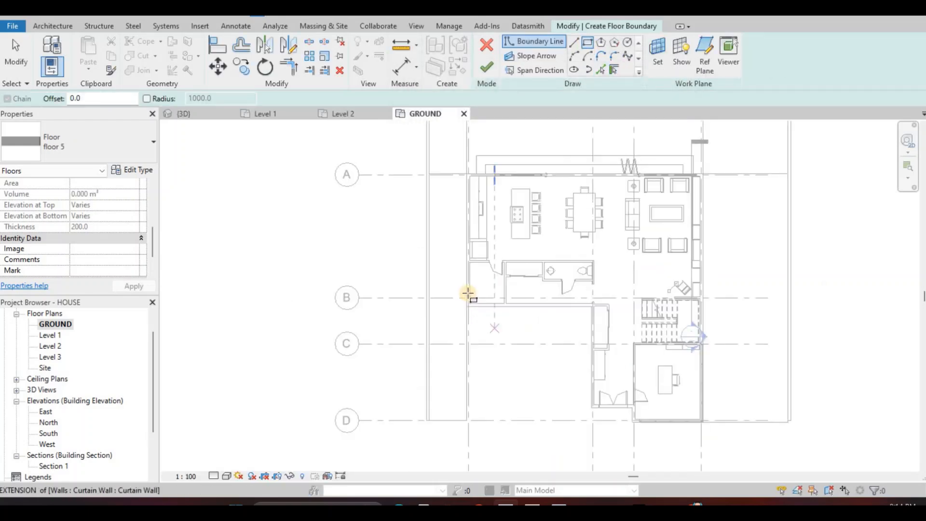
scroll(468, 308, "up", 2)
scroll(528, 285, "up", 2)
middle_click_drag(528, 270, 593, 255)
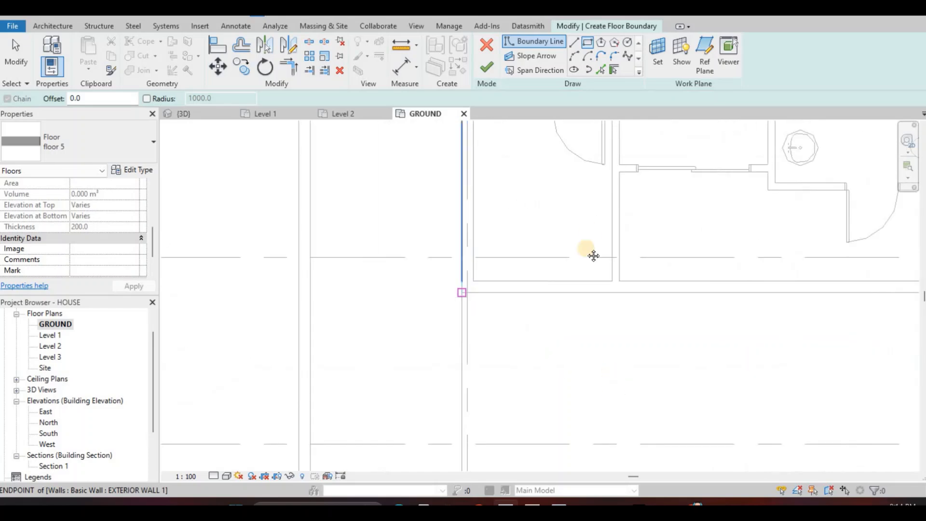
left_click(462, 292)
scroll(699, 397, "down", 4)
middle_click_drag(648, 420, 661, 304)
middle_click_drag(695, 385, 655, 291)
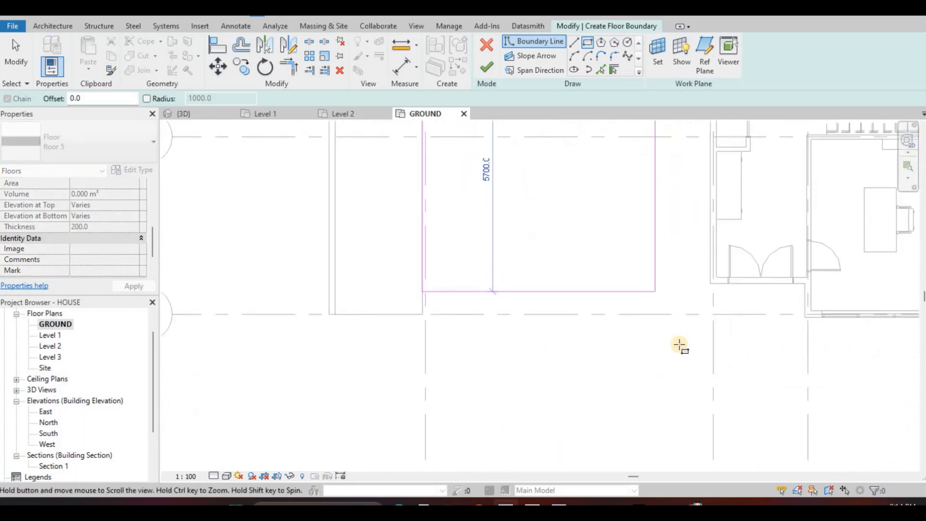
scroll(680, 347, "down", 1)
middle_click_drag(680, 362, 678, 351)
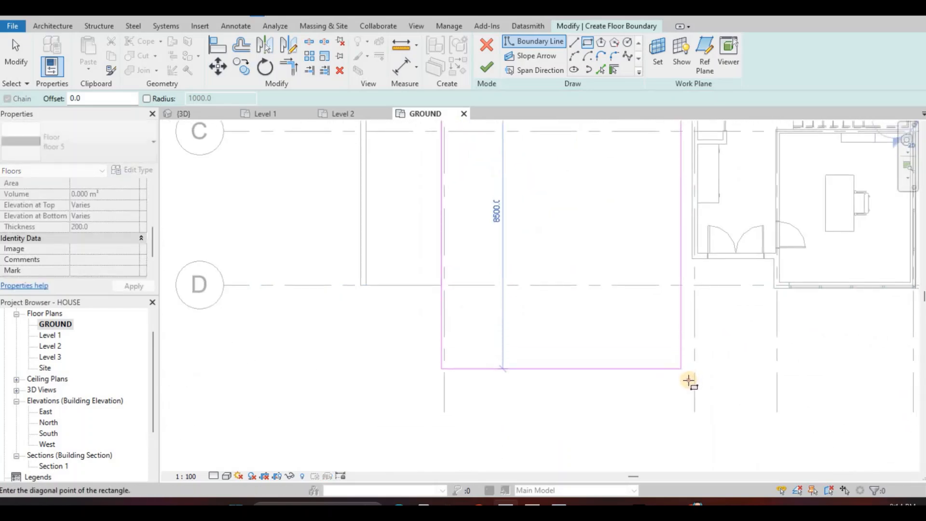
- Add floor boundary lines along the entrance's front wall and the adjoining outer side of the study wall
left_click(770, 260)
key("Escape")
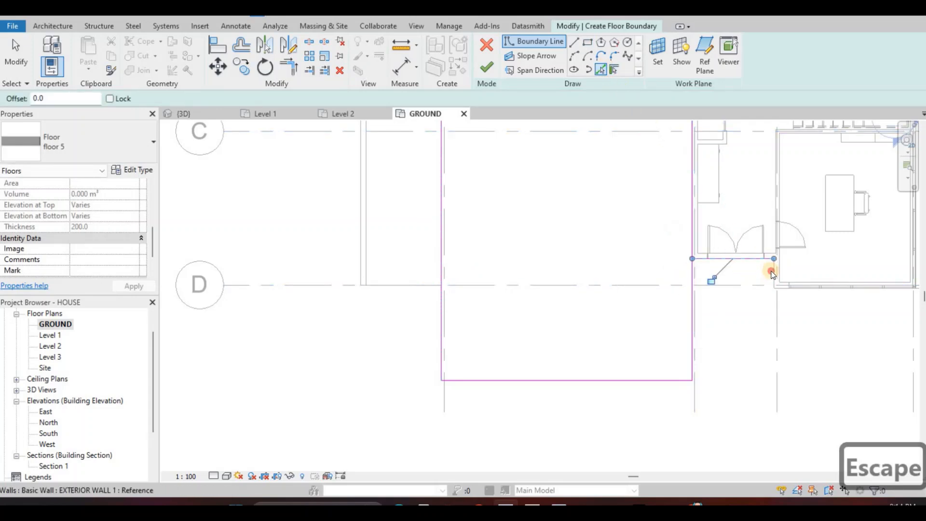
left_click(770, 271)
key("Escape")
key("Escape")
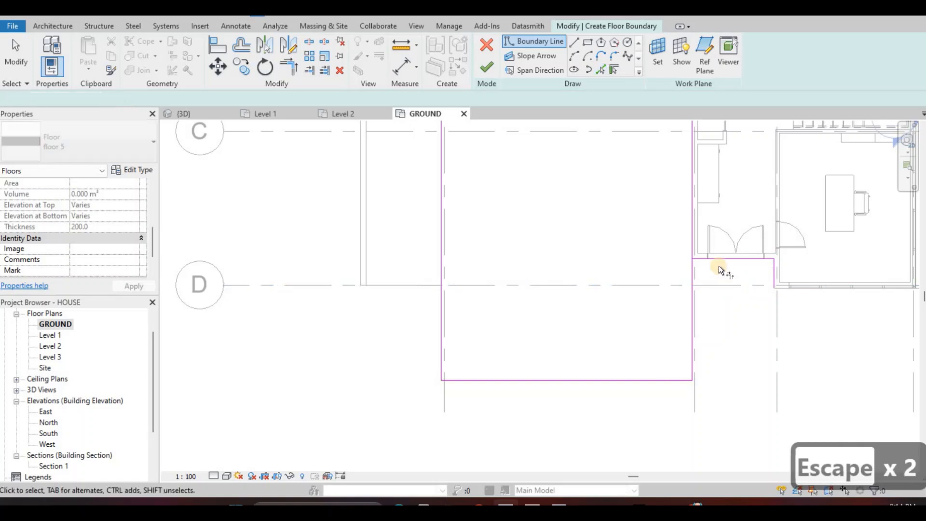
key("Escape")
- Trim and extend the boundary lines into one closed outline that includes the area before the entrance, and finish the floor
key("t")
key("r")
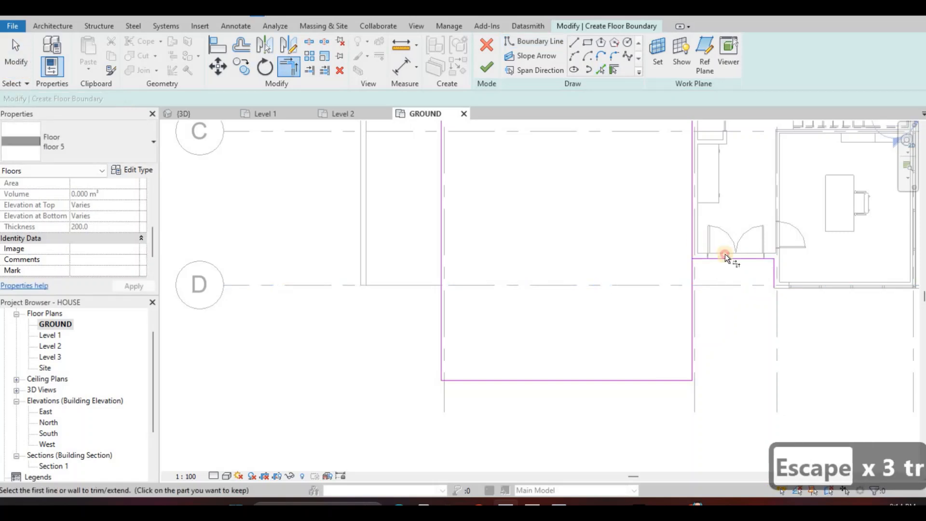
left_click(768, 275)
left_click(652, 384)
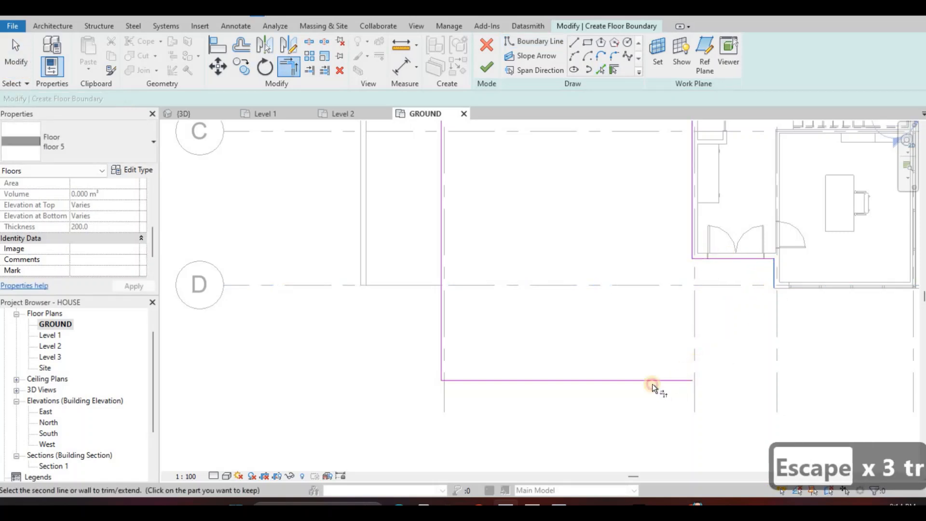
middle_click_drag(598, 334, 606, 312)
scroll(606, 321, "down", 3)
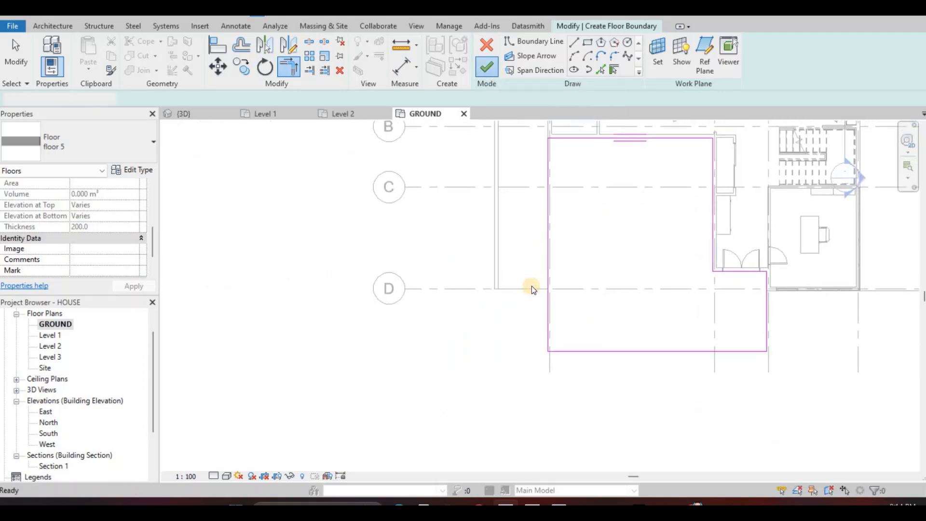
- Edit floor 4's boundary, extending the narrow strip beside grid 1 past grid D and aligning its end with the concrete floor's front edge
key("Escape")
left_click(534, 259)
left_click(499, 73)
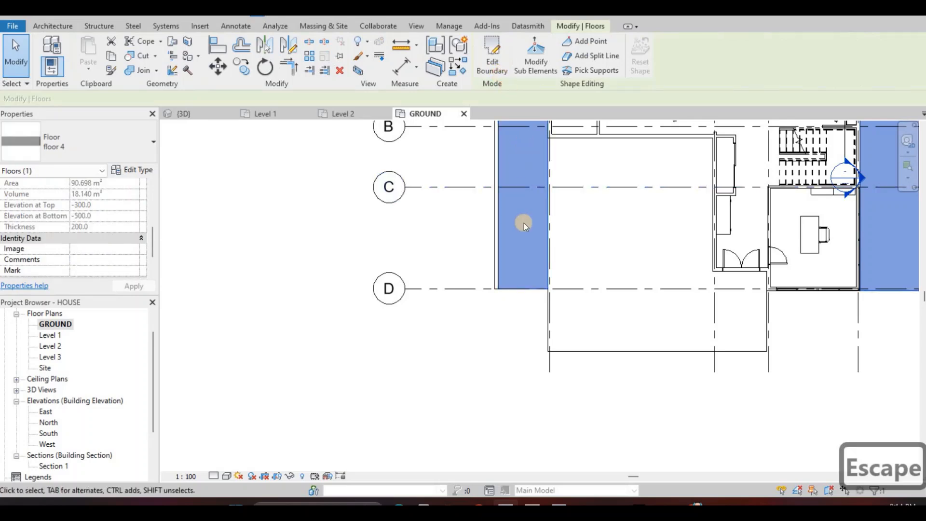
left_click_drag(533, 343, 533, 366)
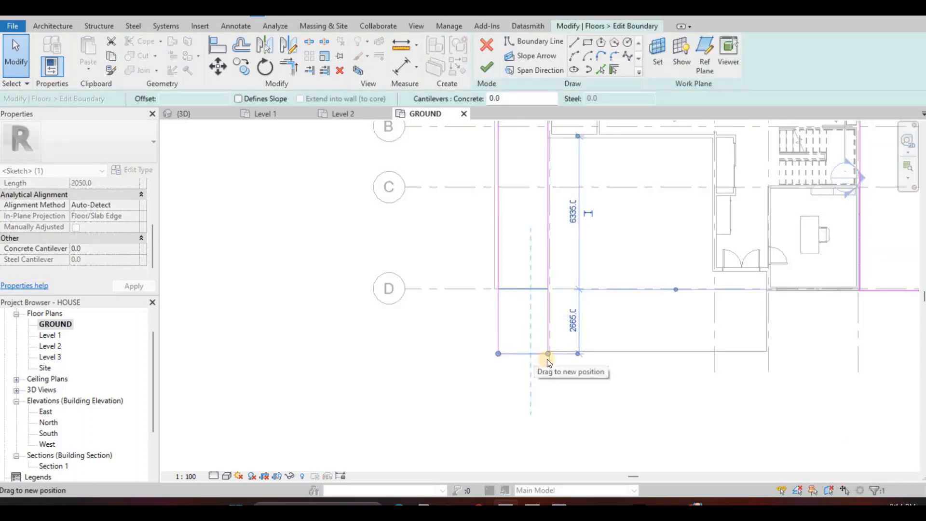
key("Escape")
key("Escape")
key("a")
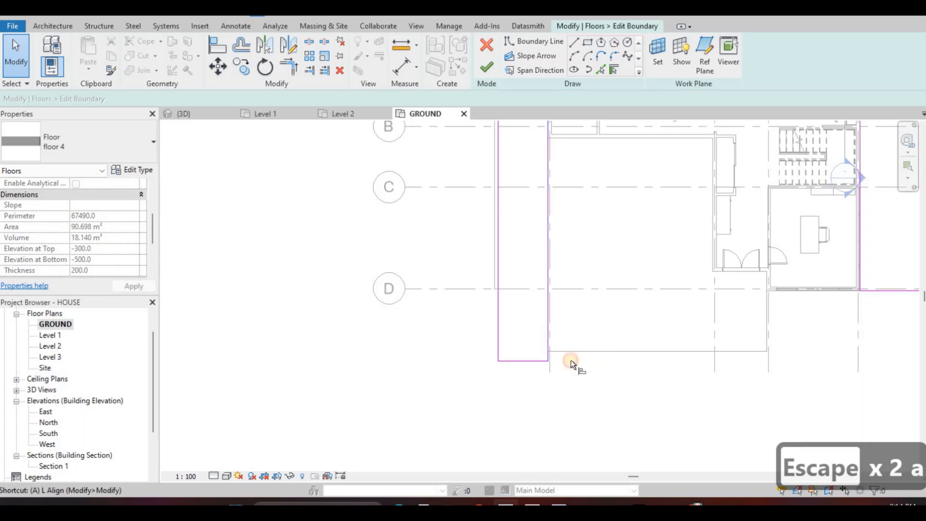
key("l")
left_click(699, 349)
left_click(536, 360)
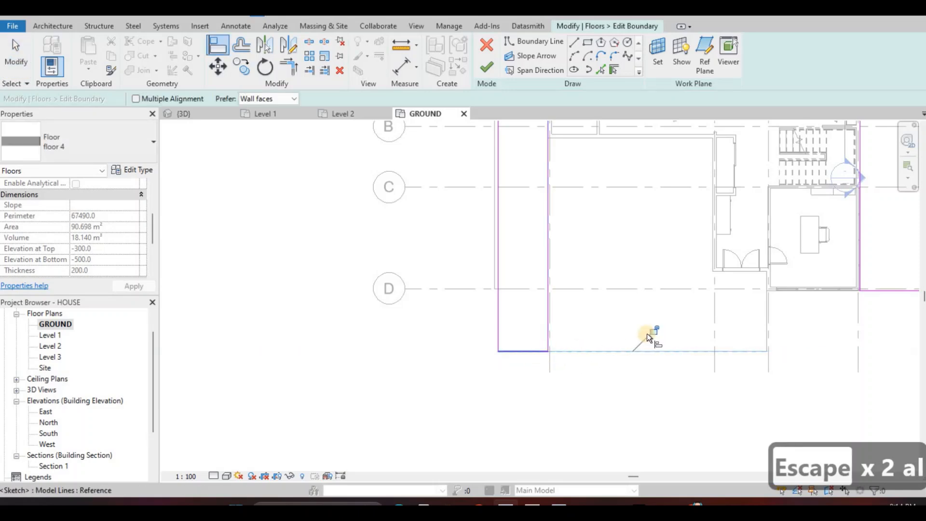
- Align the front boundary line of the grass strip beside the study with the concrete floor's front edge
middle_click_drag(801, 331, 646, 333)
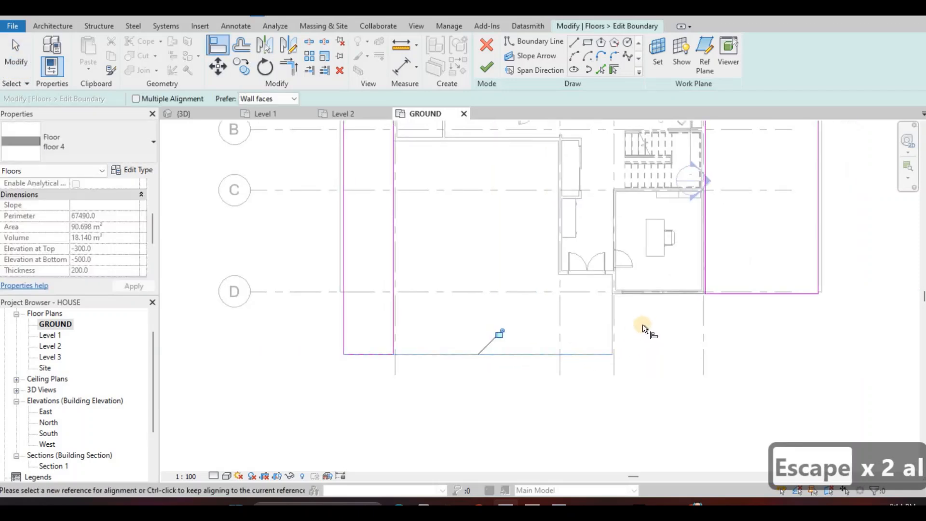
left_click(571, 354)
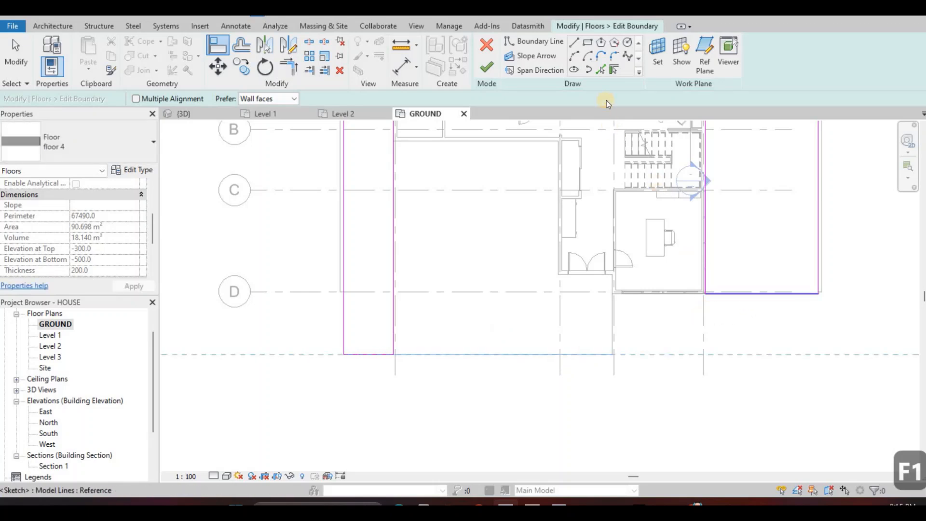
left_click(723, 292)
- Add floor boundary lines along the study's front wall and the adjoining side edge of the concrete floor
scroll(707, 311, "up", 2)
key("l")
key("i")
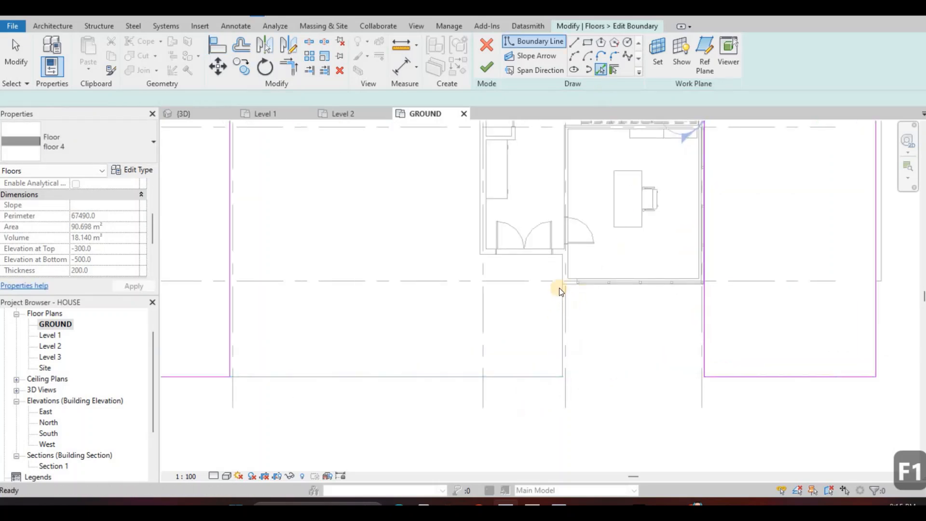
scroll(555, 283, "up", 2)
left_click(559, 284)
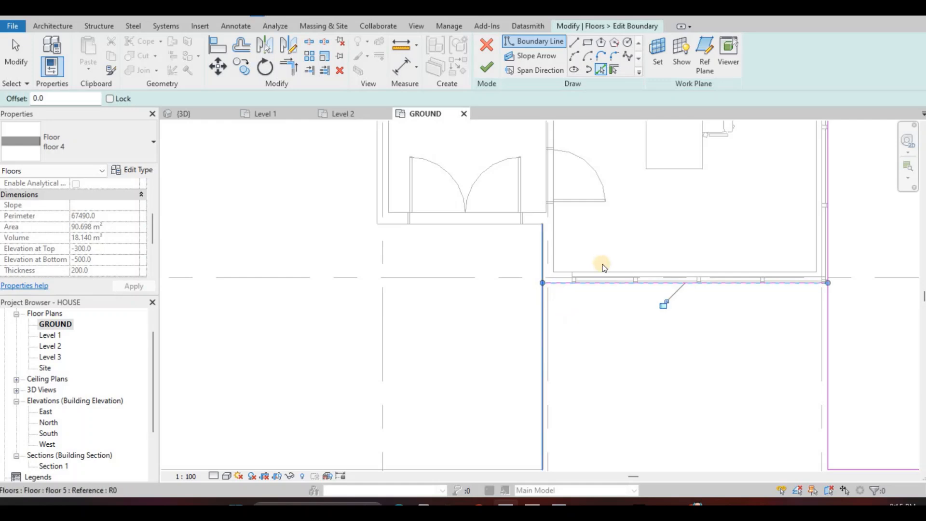
left_click(542, 300)
scroll(704, 274, "down", 2)
key("Escape")
key("Escape")
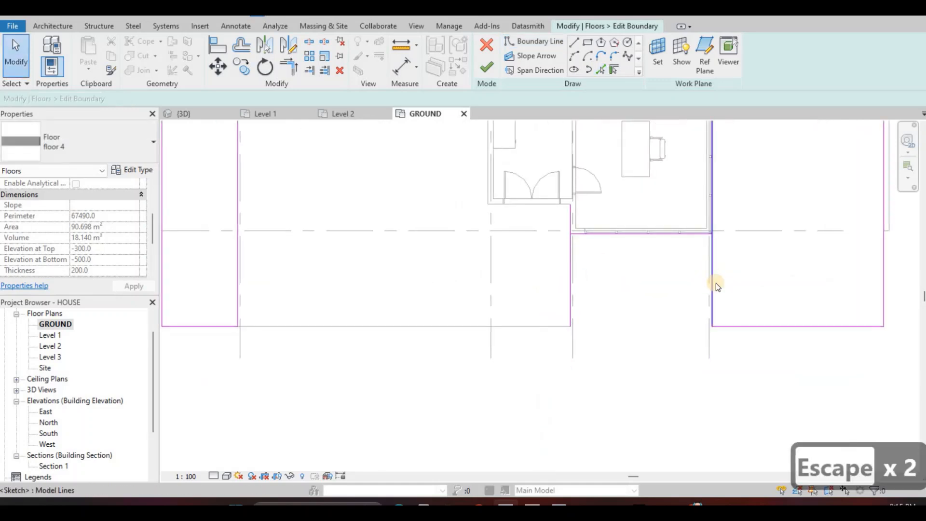
- Trim and extend the boundary lines into a closed outline that includes the area before the study, and finish the floor
key("t")
key("r")
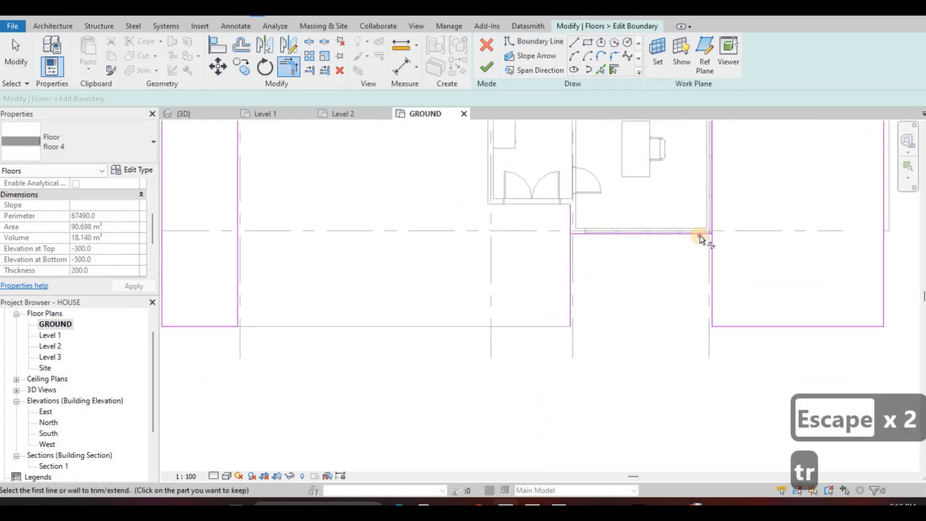
left_click(569, 222)
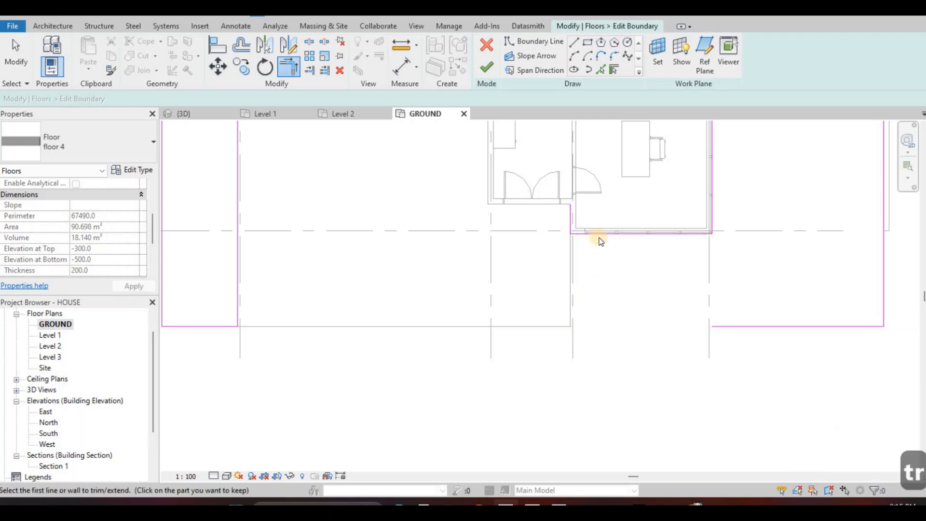
key("ctrl+z")
left_click(572, 257)
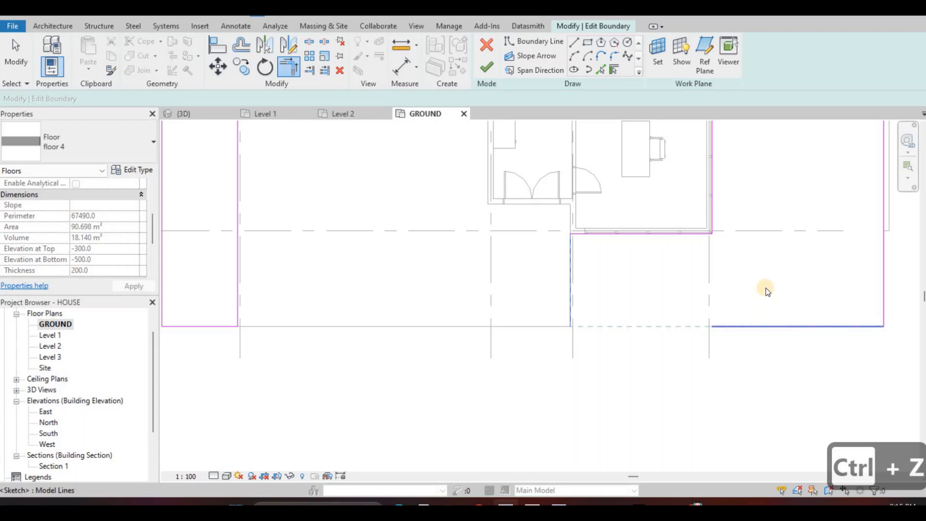
left_click(755, 325)
key("Escape")
scroll(754, 309, "down", 3)
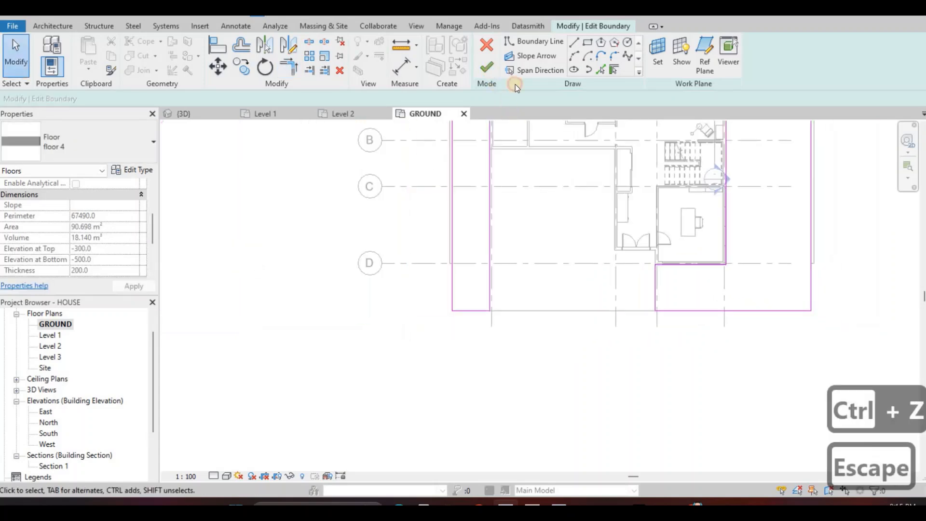
key("Escape")
- Create a wall similar to the existing BOARDER WALL, drawing it about 18300 mm long along the front edge of the floors
scroll(731, 262, "up", 2)
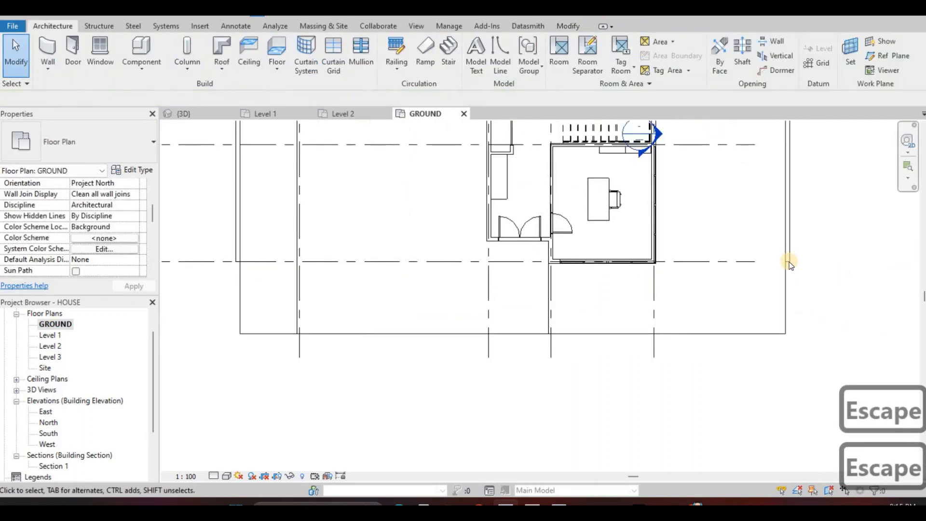
left_click(789, 260)
scroll(752, 255, "down", 3)
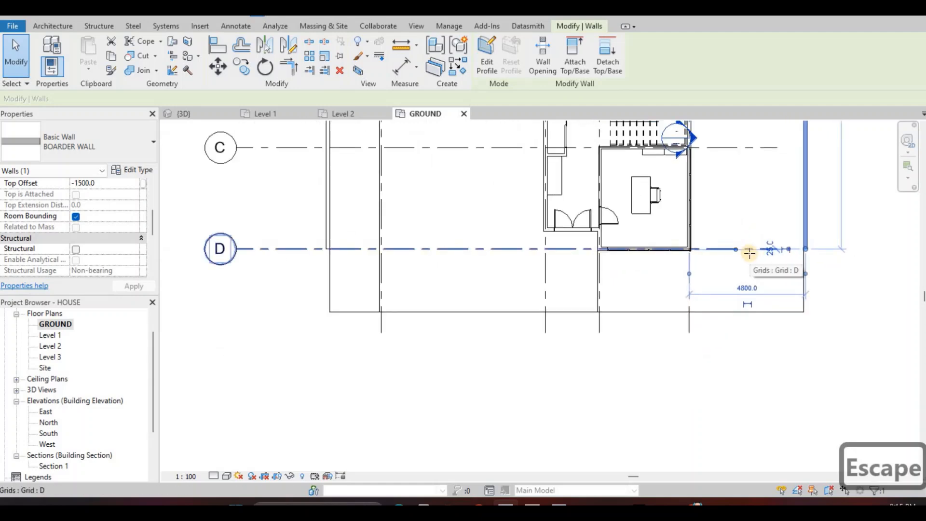
key("c")
key("s")
key("c")
key("s")
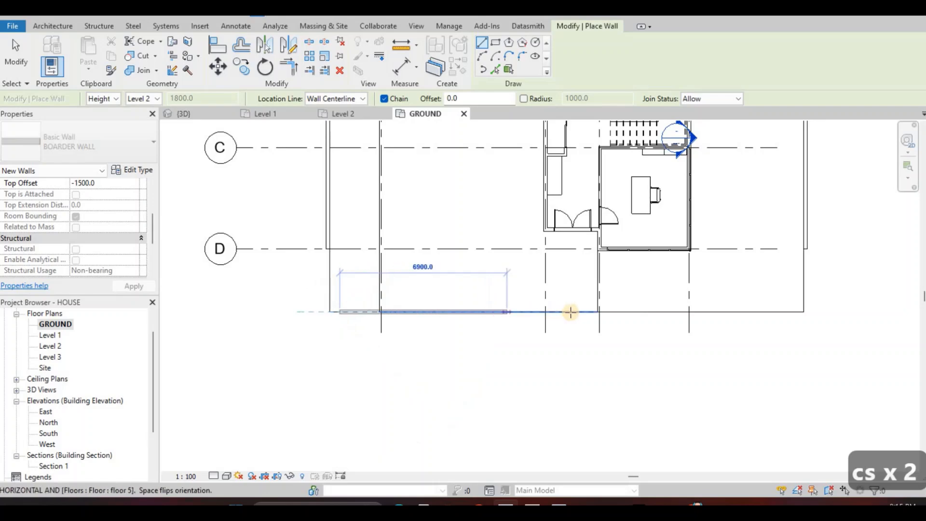
left_click(779, 311)
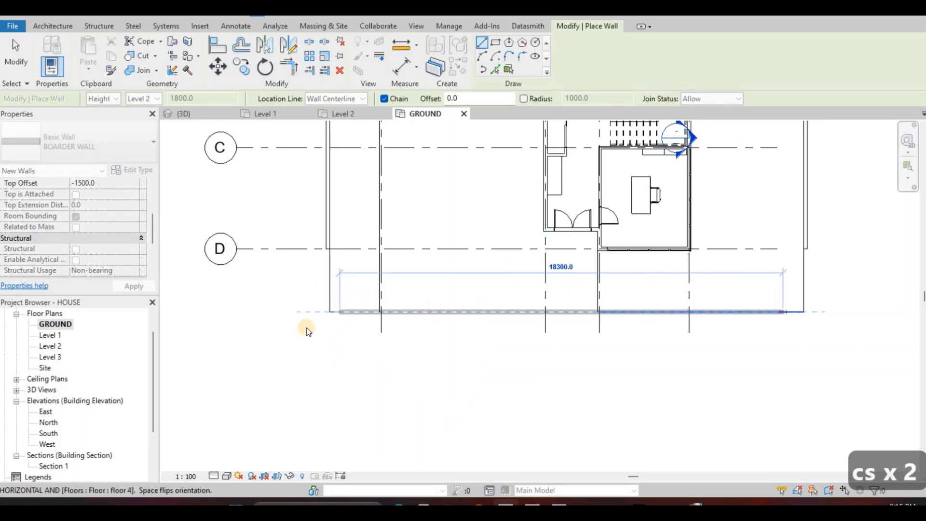
key("Escape")
key("Escape")
- Align the new front wall's inner face with the front edge of the floors
key("a")
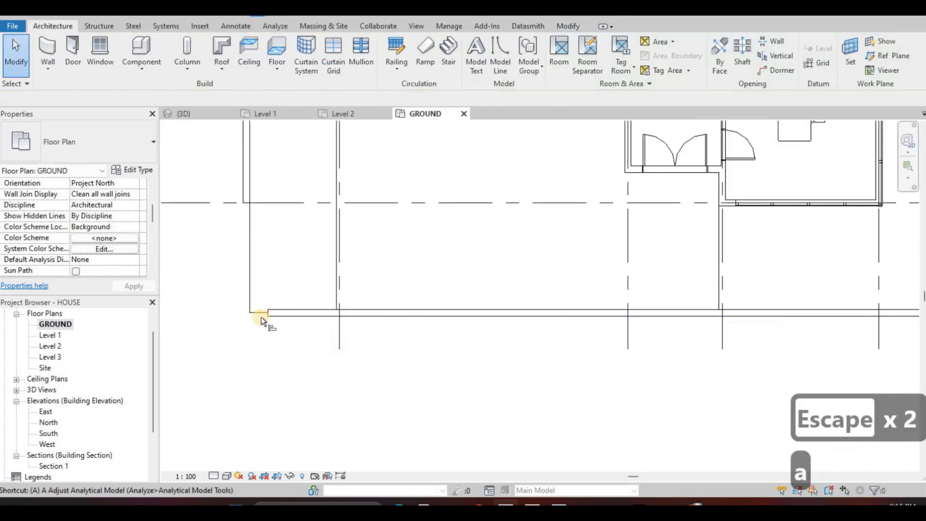
key("l")
left_click(289, 311)
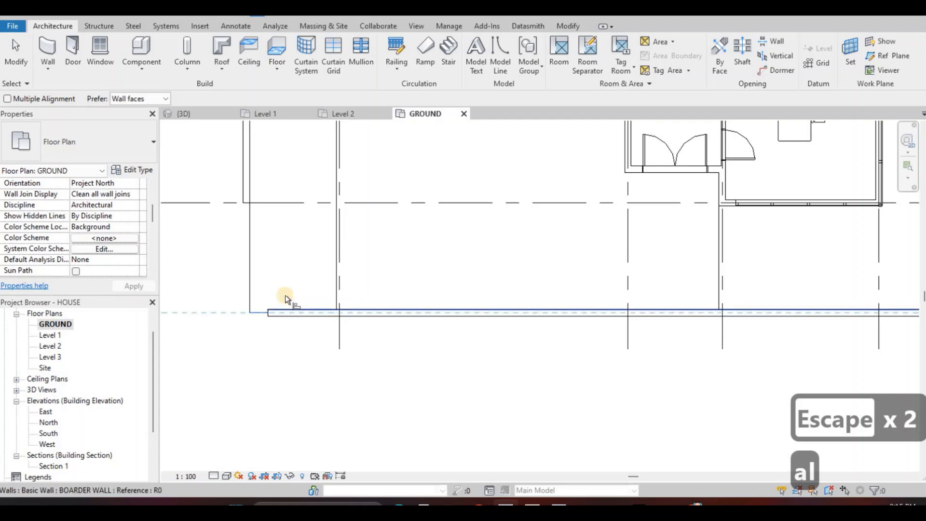
left_click(393, 307)
middle_click_drag(282, 291, 386, 306)
scroll(386, 305, "up", 1)
scroll(387, 306, "down", 1)
key("Escape")
key("Escape")
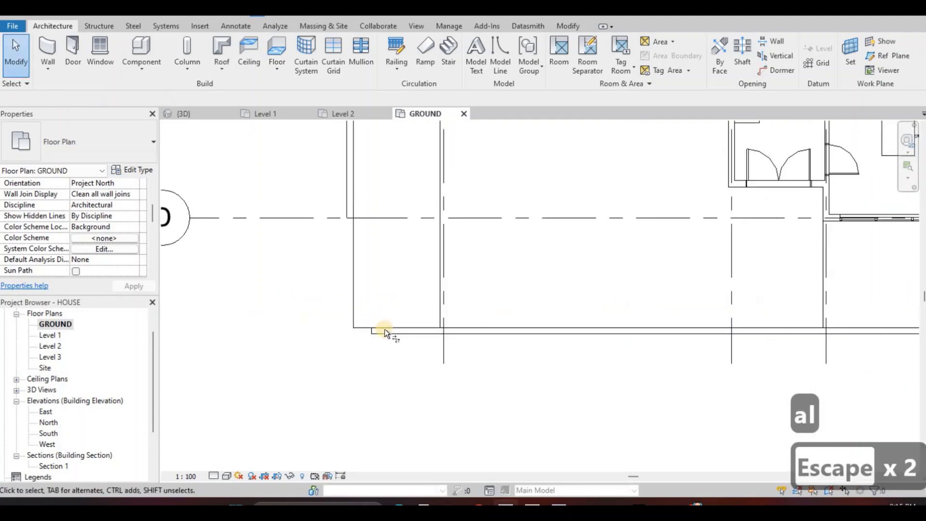
- Trim and extend the front wall and both side boundary walls so they meet at the two front corners
key("t")
key("r")
left_click(389, 331)
left_click(346, 216)
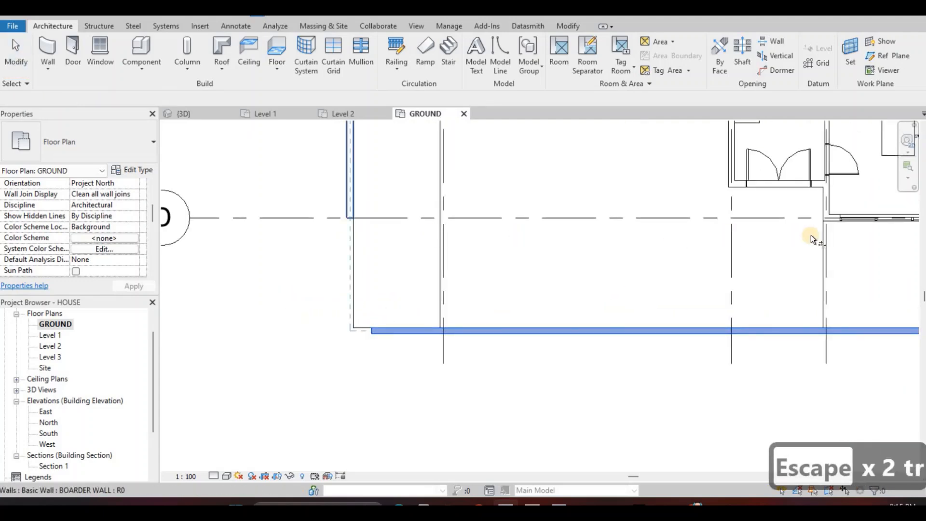
scroll(814, 232, "down", 2)
scroll(795, 278, "up", 2)
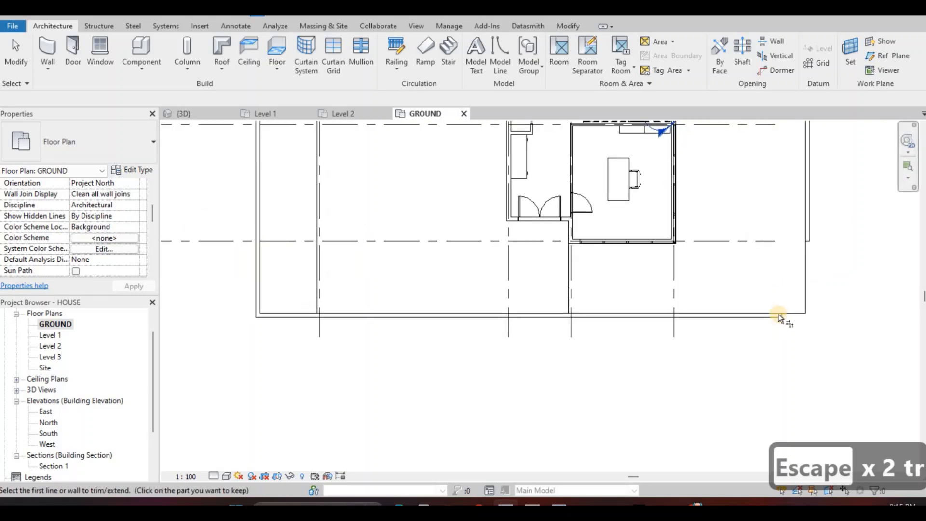
left_click(807, 224)
left_click(754, 315)
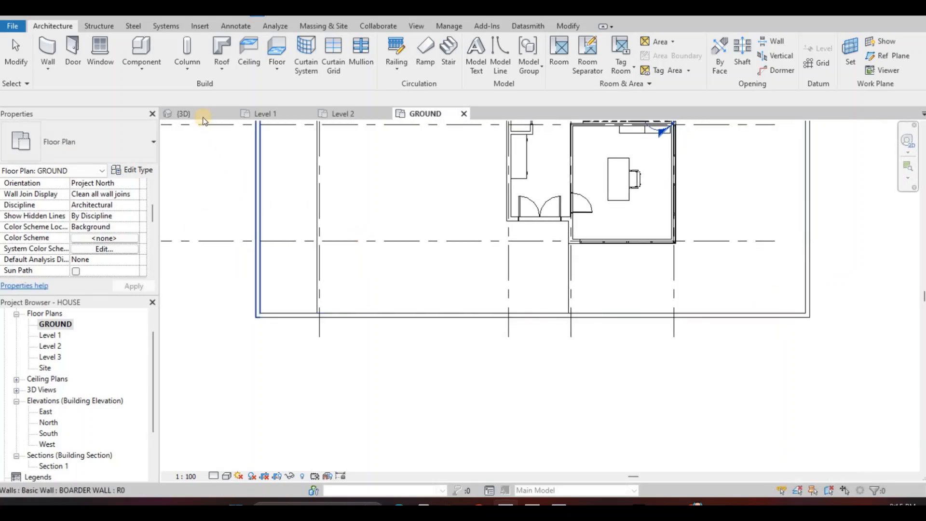
- Select the connected chain of boundary walls in the 3D view and set their base offset to -200
left_click(184, 113)
middle_click_drag(419, 223, 449, 280, "shift")
key("Escape")
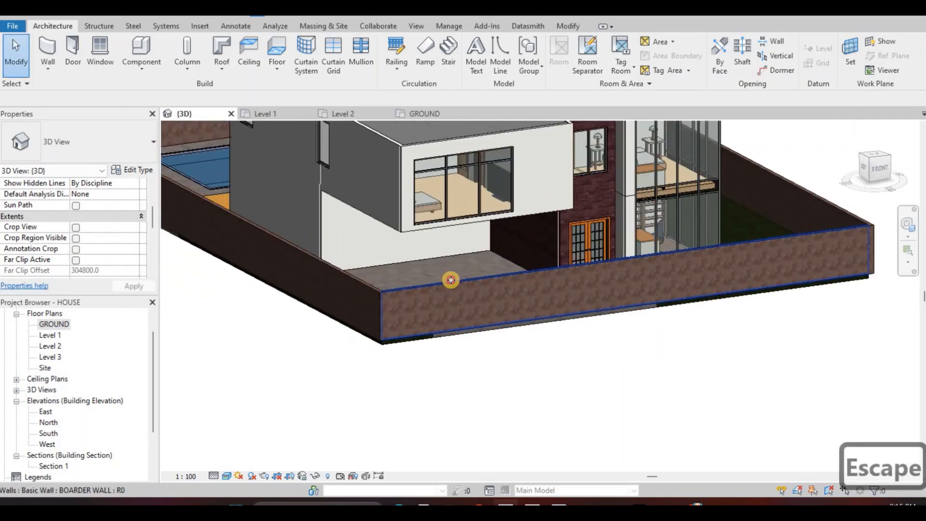
key("Tab")
left_click(174, 268)
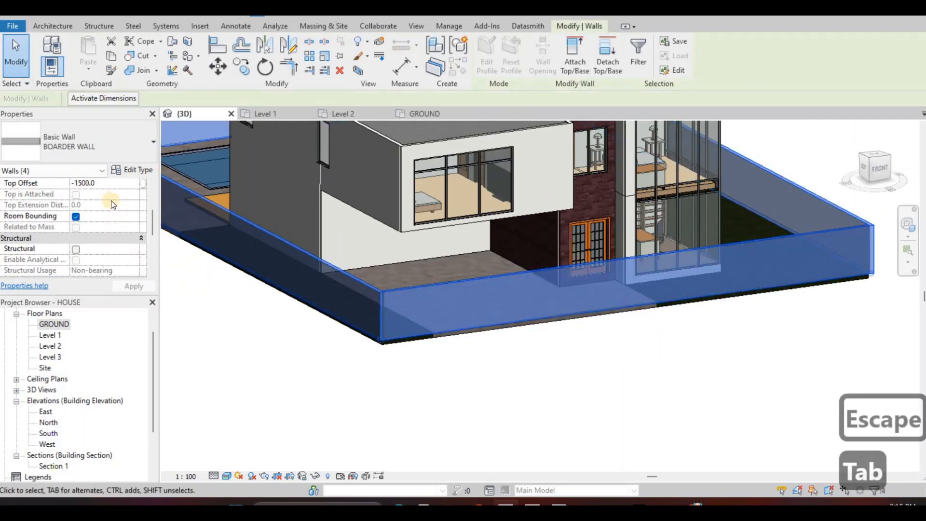
scroll(110, 226, "up", 5)
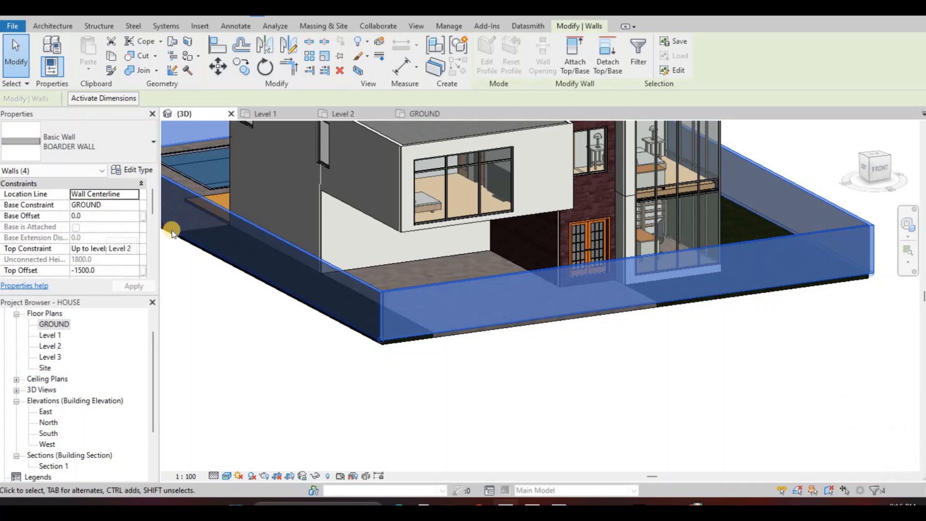
scroll(338, 312, "up", 5)
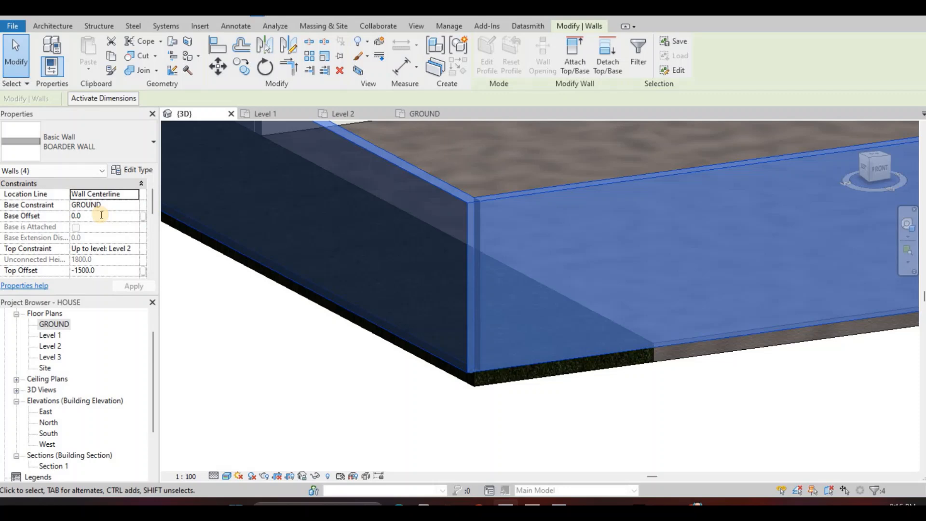
type("200")
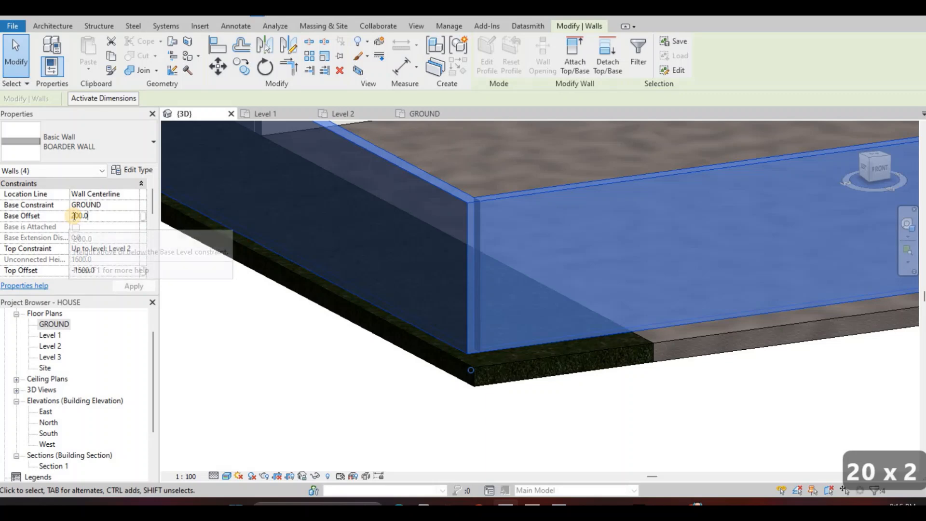
type("-")
left_click(146, 285)
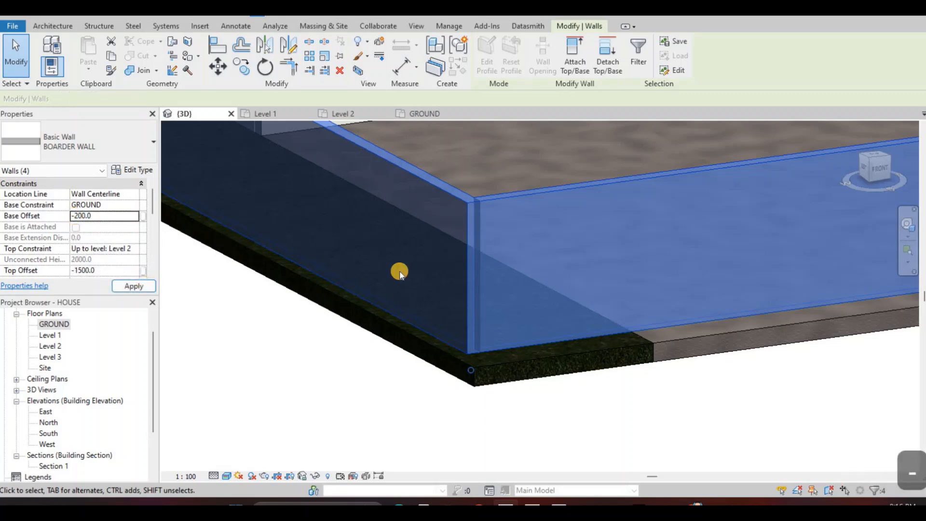
key("Escape")
key("Escape")
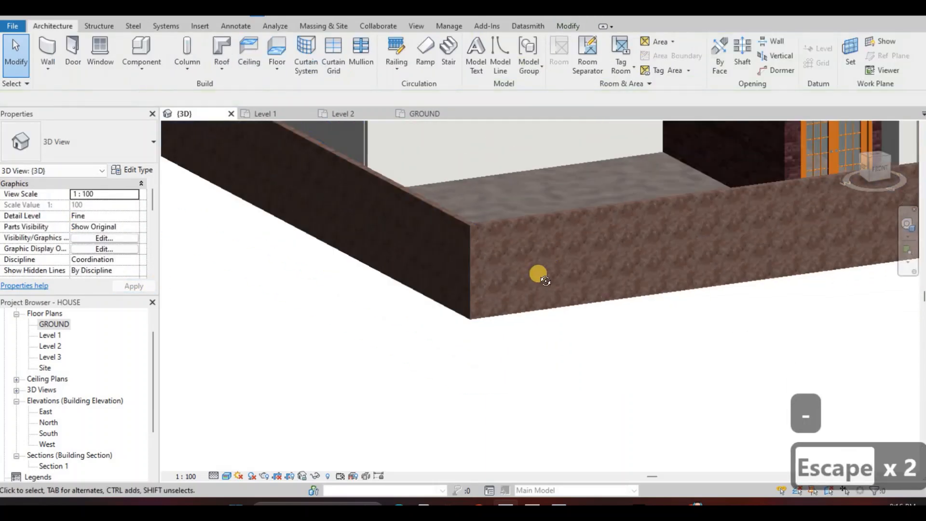
- Examine the finished house, front yard and enclosing boundary wall from the front in 3D
middle_click_drag(498, 237, 408, 244, "shift")
scroll(341, 250, "down", 1)
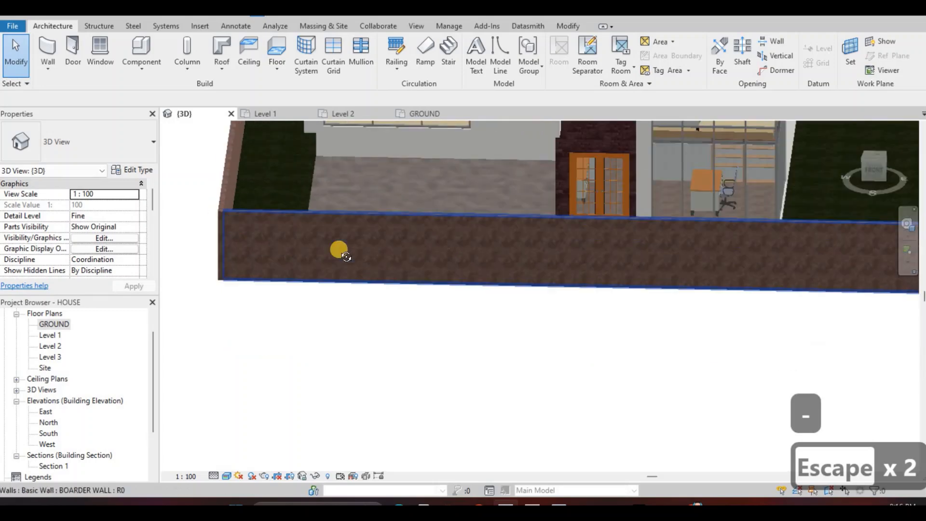
middle_click_drag(589, 232, 512, 368, "shift")
scroll(543, 273, "down", 1)
middle_click_drag(518, 310, 503, 368)
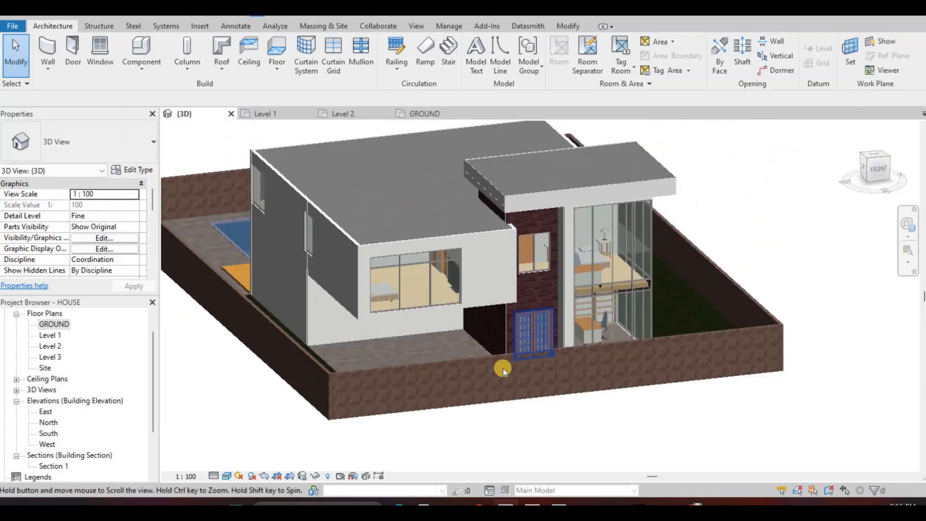
scroll(503, 368, "down", 1)
scroll(385, 373, "up", 1)
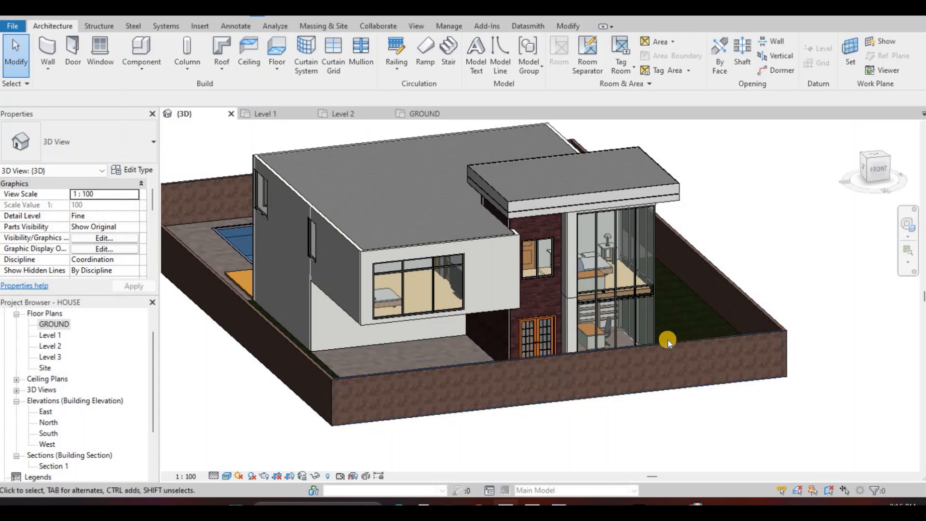
middle_click_drag(664, 350, 674, 337)
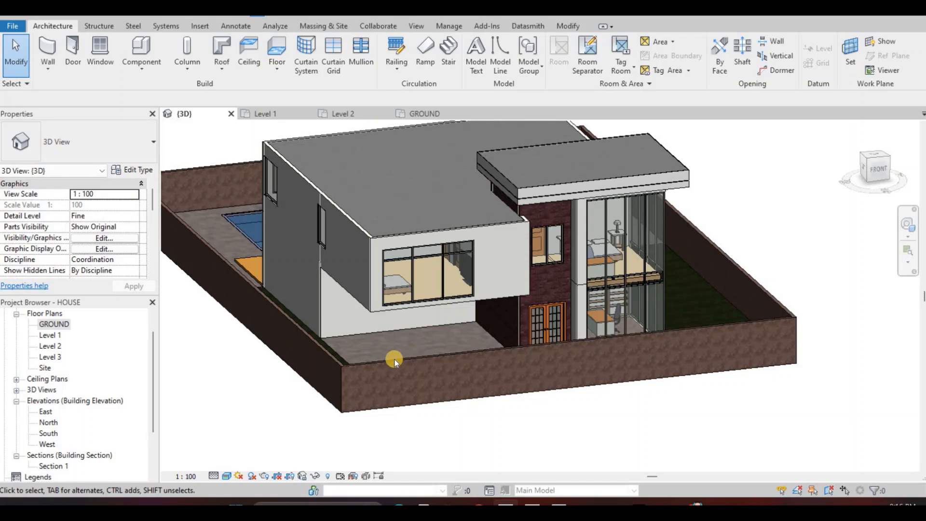
scroll(424, 357, "up", 2)
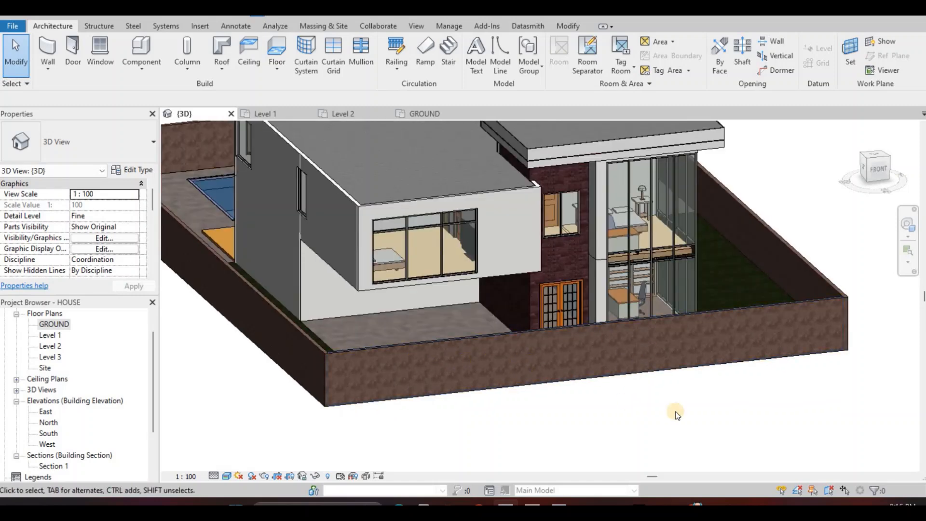
scroll(678, 415, "down", 3)
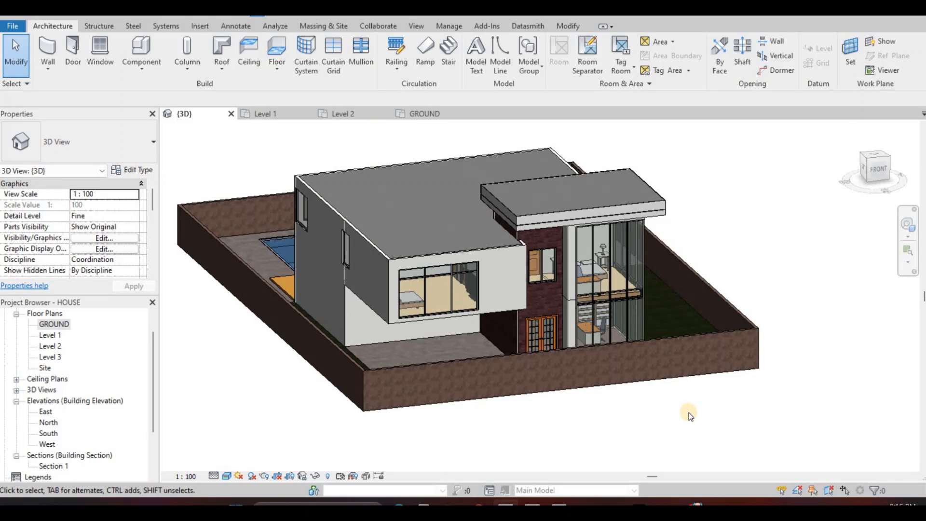
middle_click_drag(654, 385, 688, 413)
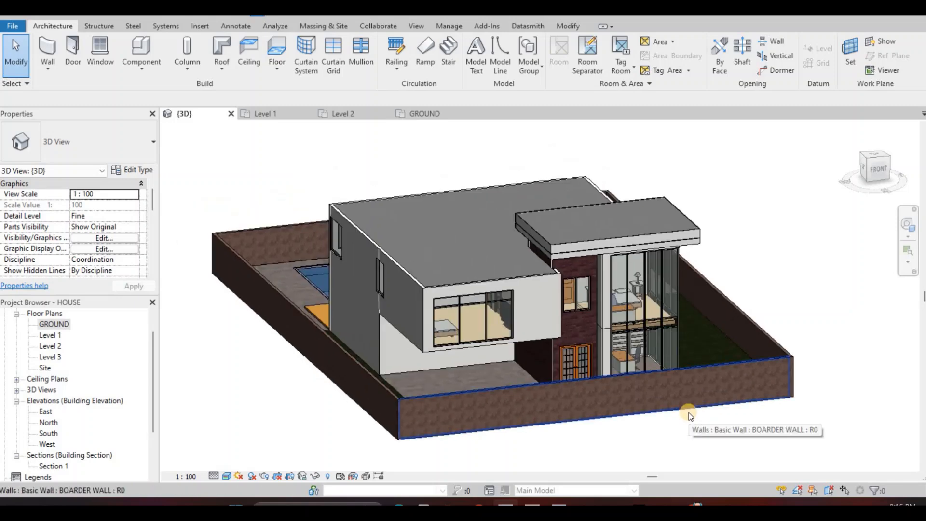